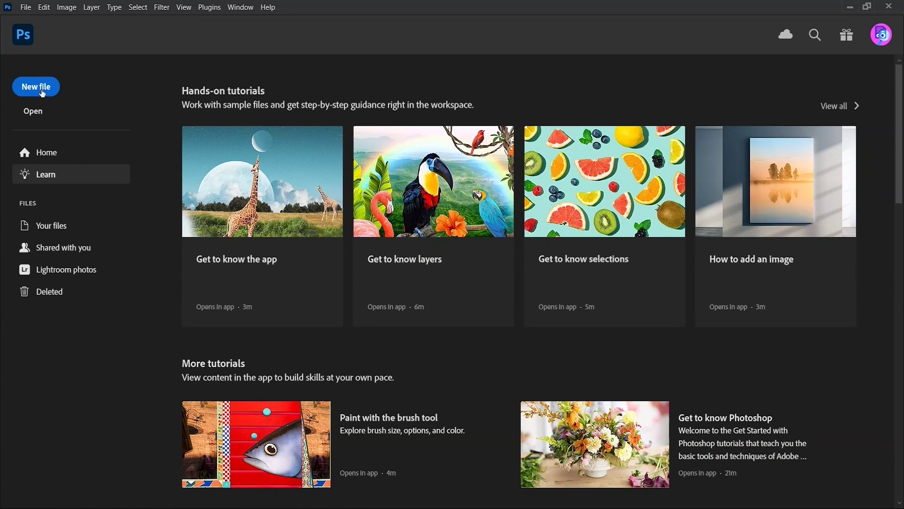
Create a 1920 × 1080 pixel document at 72 ppi and add a black (000000) Solid Color fill layer
click(43, 94)
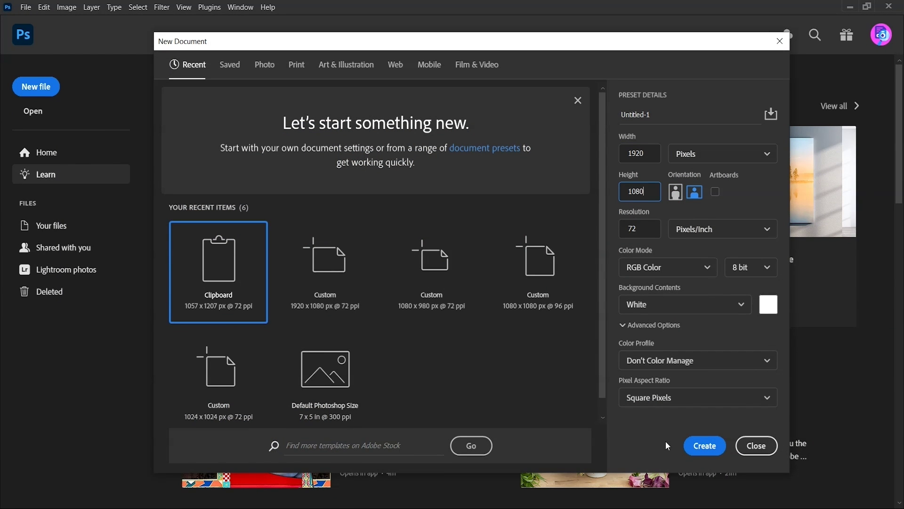
click(705, 446)
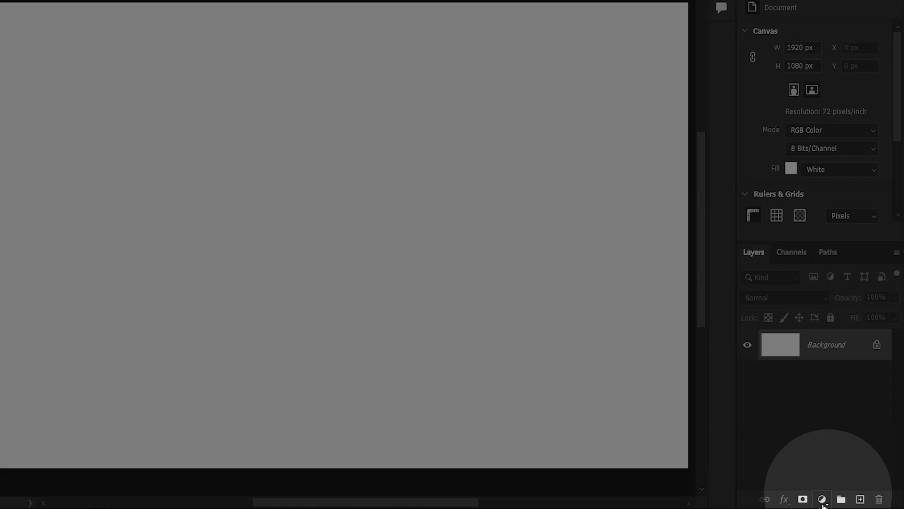
click(823, 500)
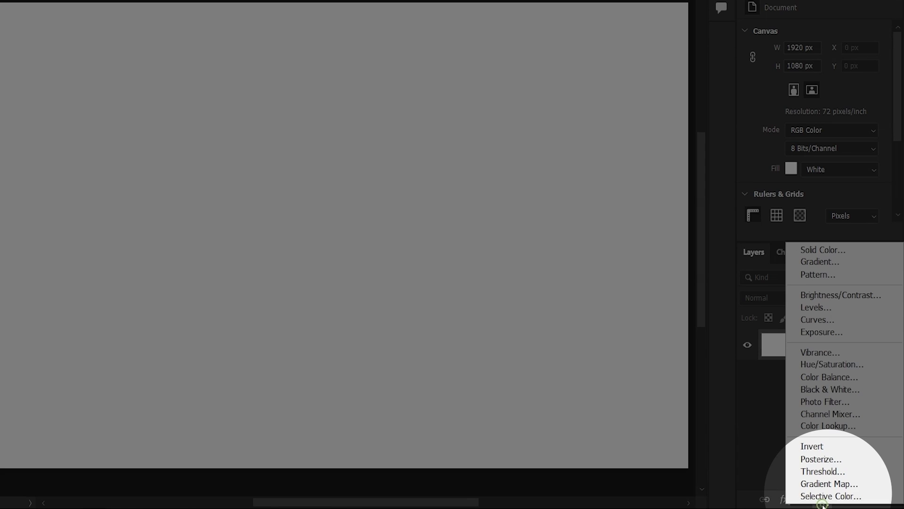
click(821, 251)
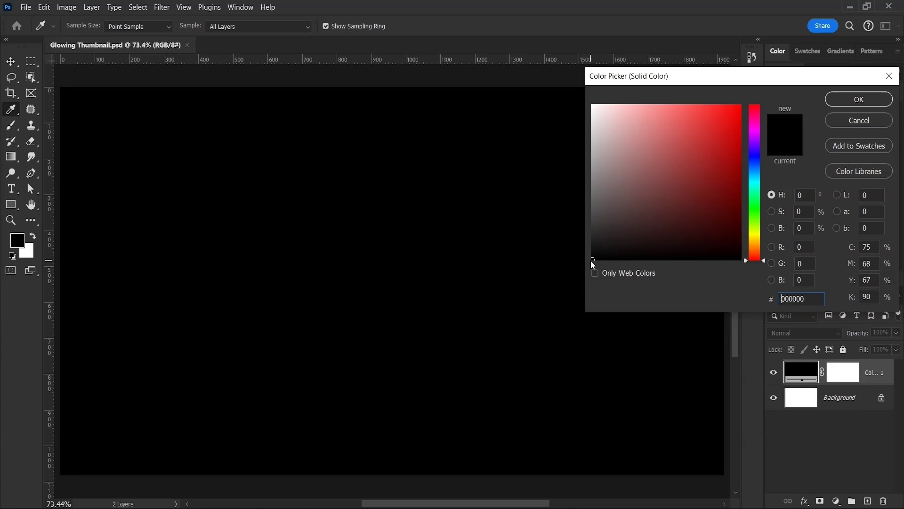
click(869, 100)
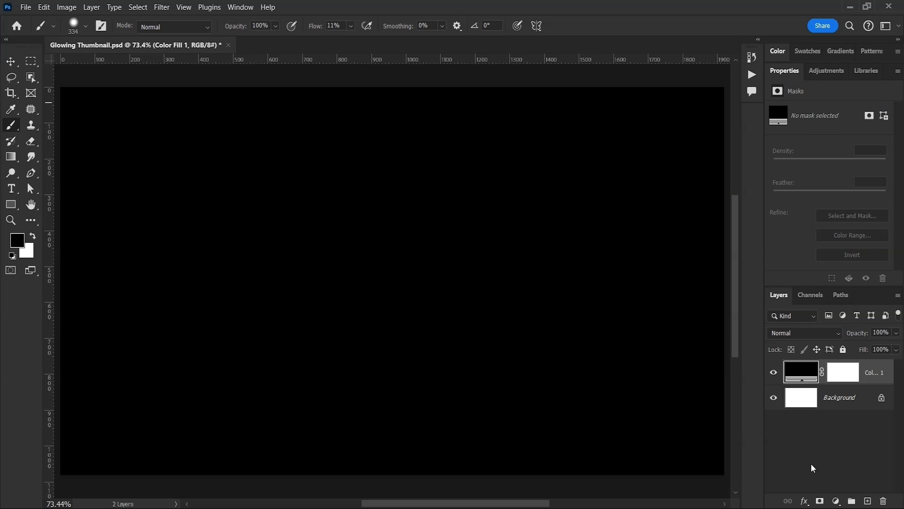
Add a second Solid Color fill layer above the black one in yellow, ffd200
click(837, 501)
click(824, 286)
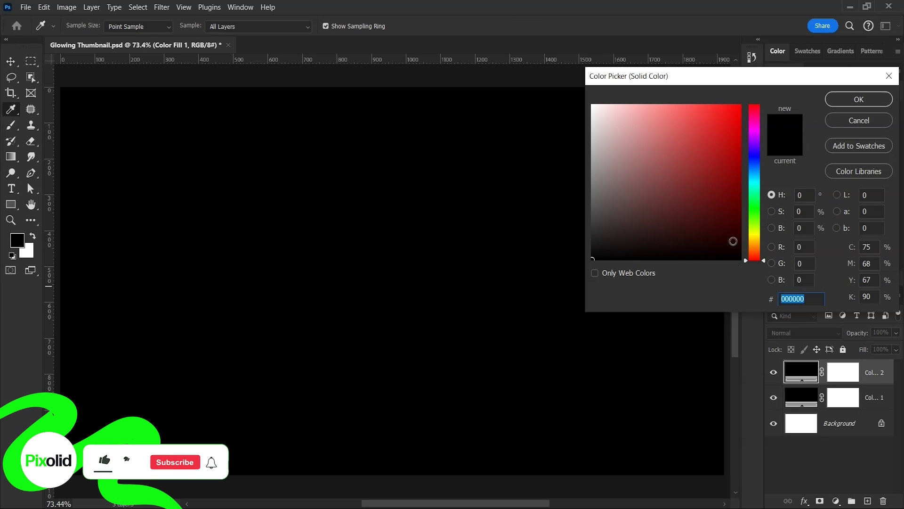
drag(757, 244, 757, 239)
drag(723, 123, 769, 100)
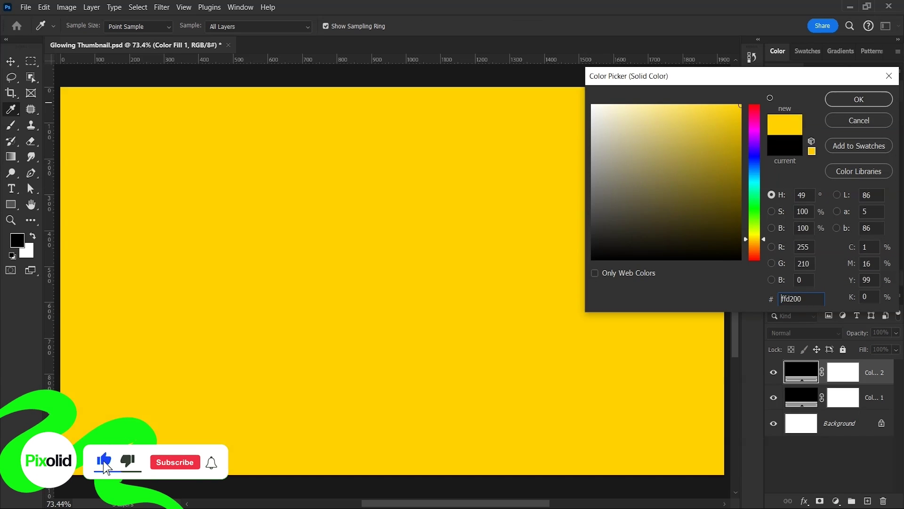
click(858, 99)
Invert the yellow fill's mask and paint a round glow in the canvas centre with a soft white 471 px brush
click(830, 356)
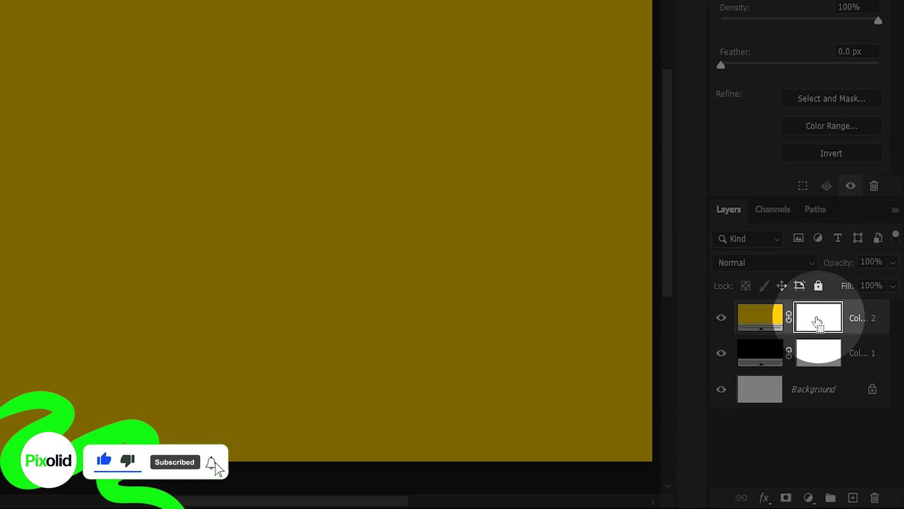
key(ctrl+i)
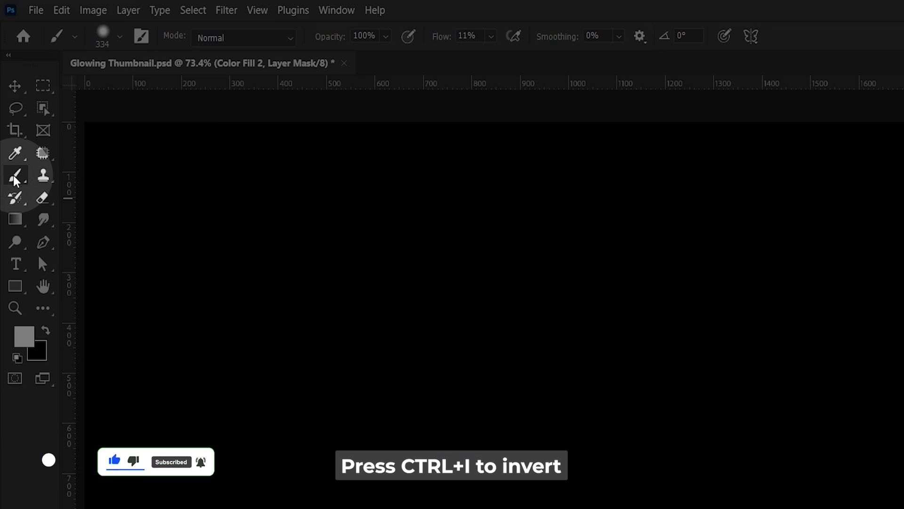
click(14, 176)
alt+right_click(559, 366)
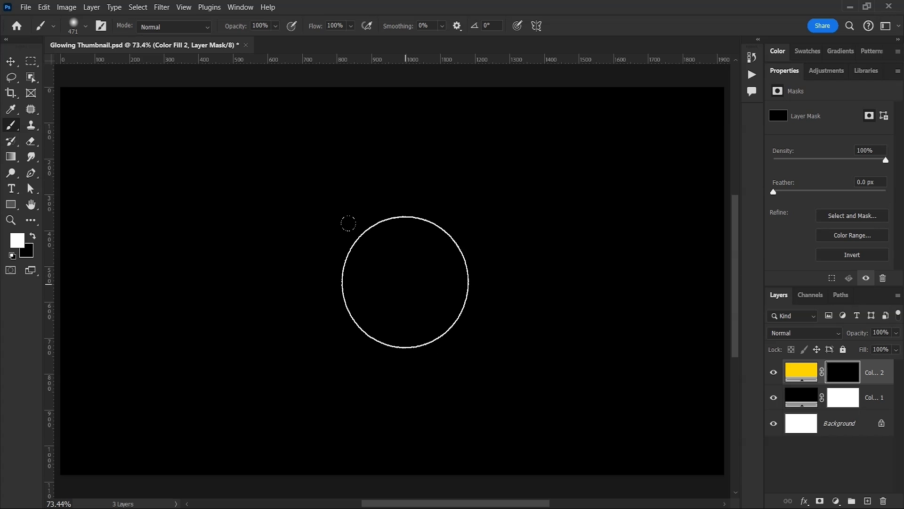
click(403, 273)
Move the yellow glow to the middle of the canvas's right edge and enlarge it
click(14, 66)
drag(533, 276, 688, 276)
drag(366, 385, 689, 387)
click(584, 26)
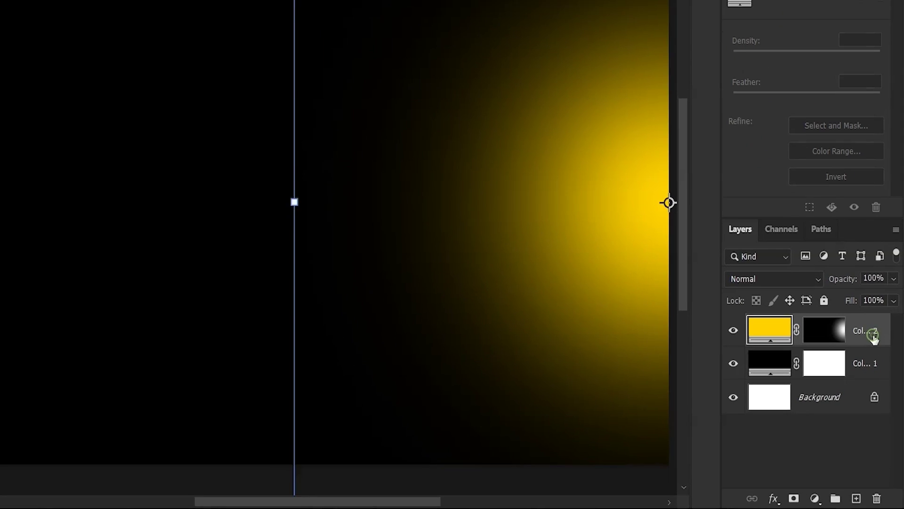
Duplicate the yellow glow layer and change the copy's fill color to cyan
key(ctrl+j)
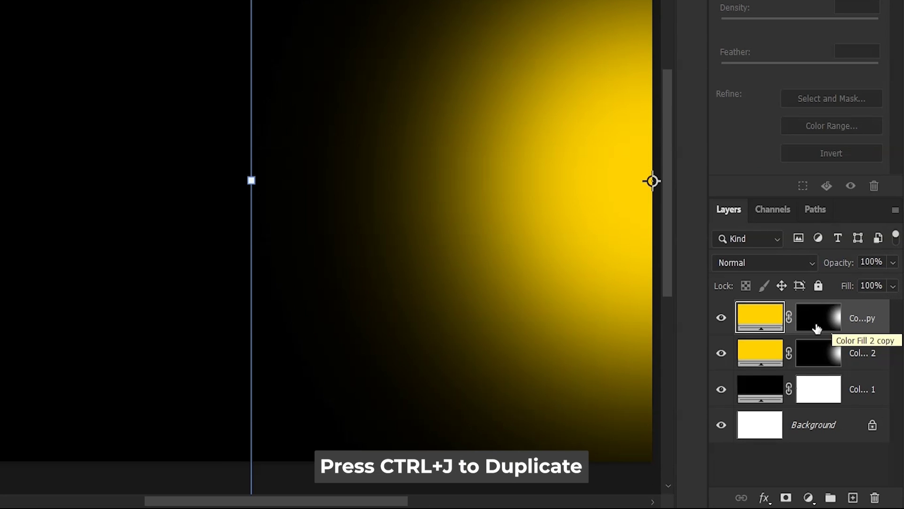
double_click(761, 318)
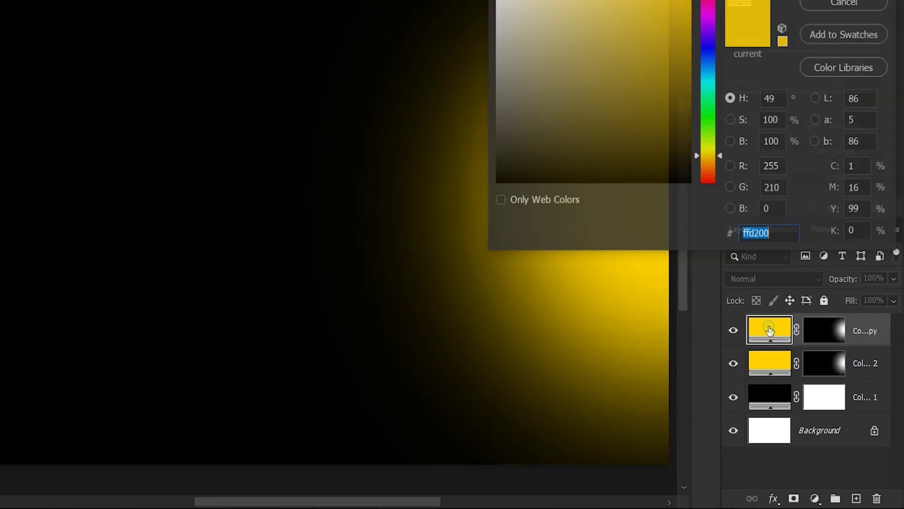
drag(708, 156, 707, 84)
click(859, 99)
Move the cyan glow from the right edge of the canvas to near its centre
key(ctrl+t)
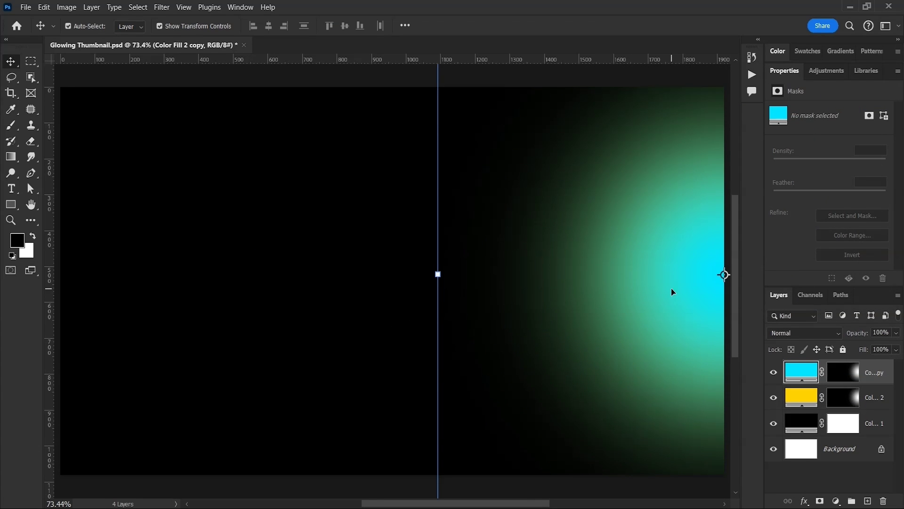
drag(716, 278, 436, 285)
key(Return)
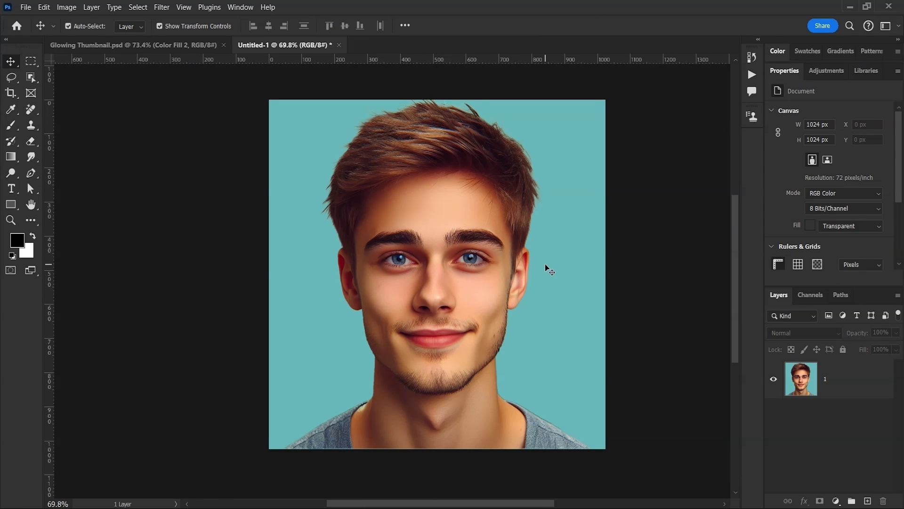
Select the man in the portrait with Select Subject and hide the teal background with a layer mask
click(549, 270)
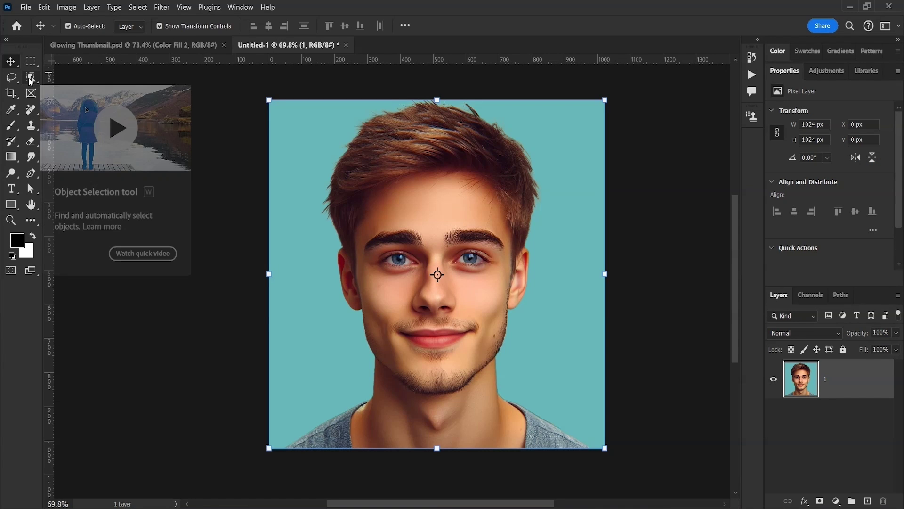
click(31, 78)
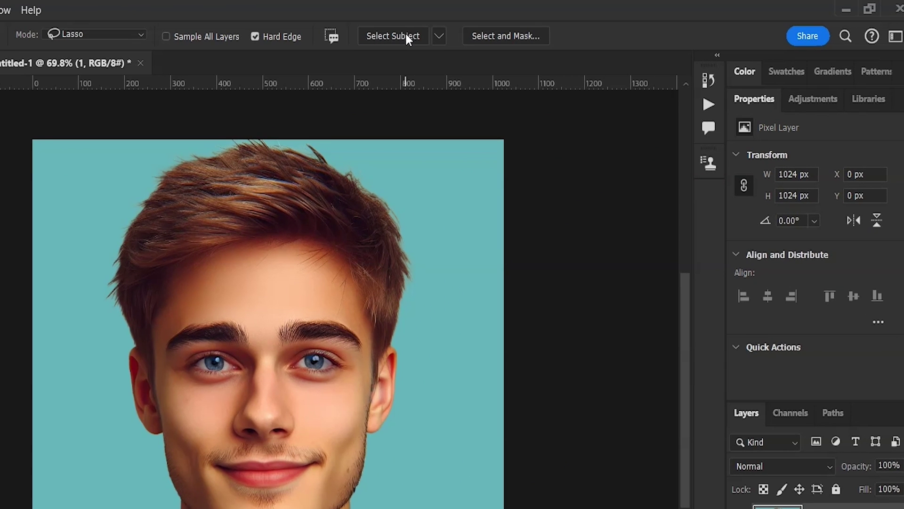
click(535, 26)
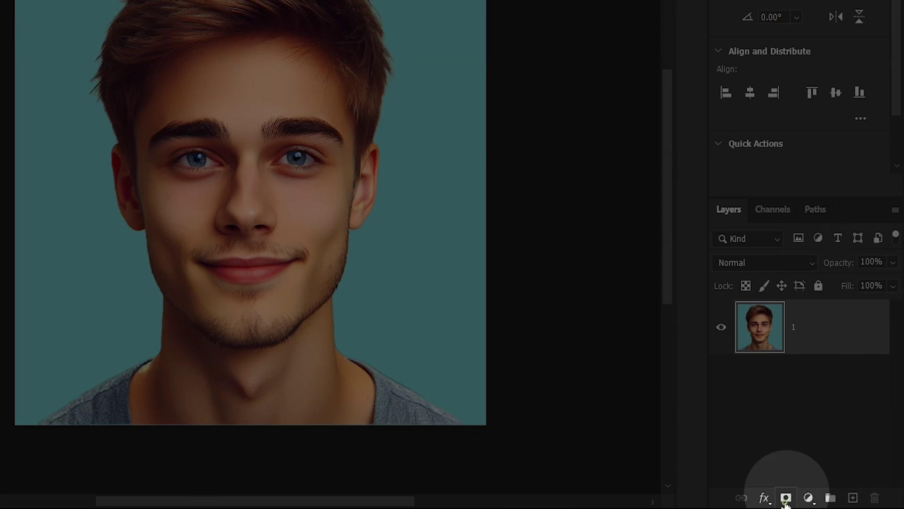
click(820, 501)
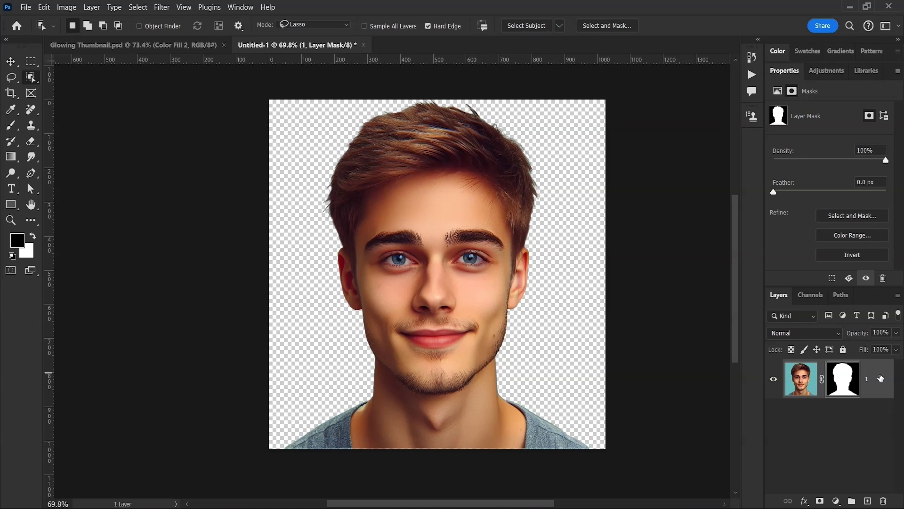
Copy the masked portrait into Glowing Thumbnail.psd and place its layer at the top of the layer stack
drag(869, 325, 461, 260)
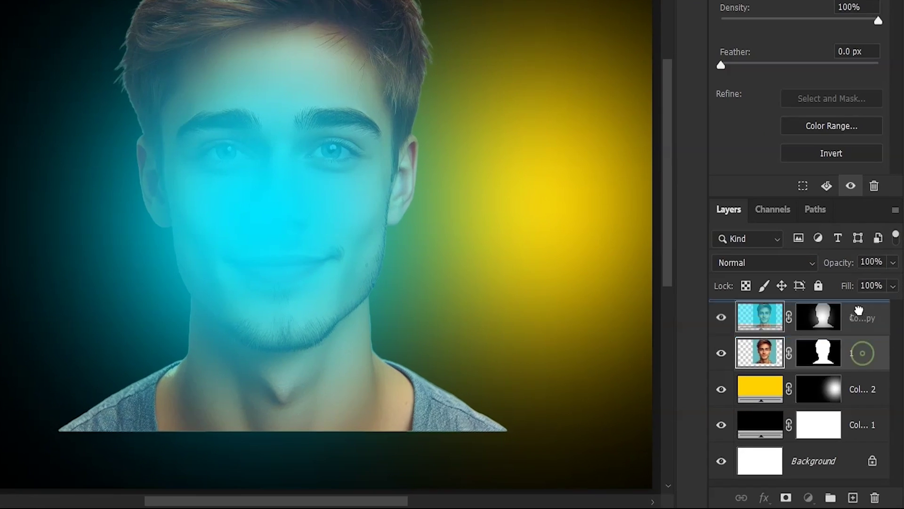
drag(875, 397, 872, 366)
drag(859, 309, 859, 309)
Enlarge the portrait to fill the right half of the canvas, and shift the colored glows lower behind it
key(v)
drag(637, 86, 657, 66)
drag(488, 225, 549, 257)
key(Return)
click(394, 278)
drag(720, 301, 707, 350)
Add a white Solid Color fill layer above the cyan glow and invert its mask to black
click(877, 408)
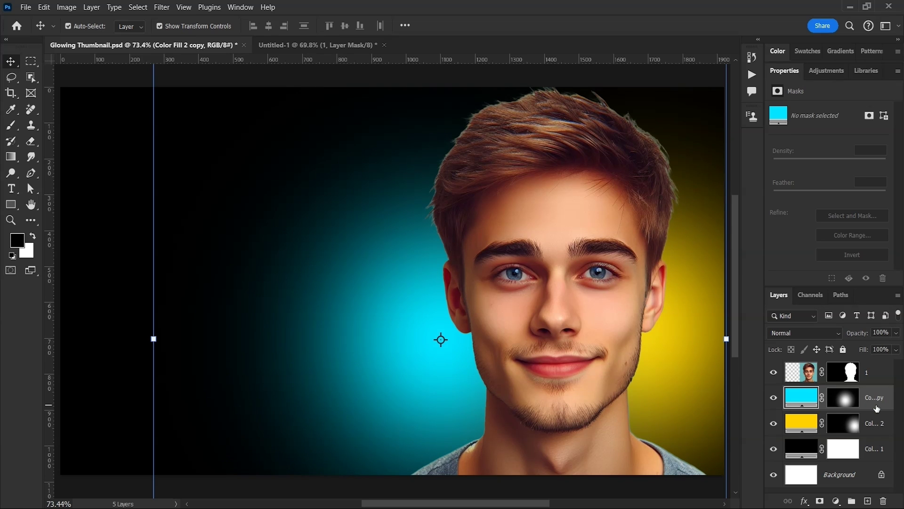
click(836, 502)
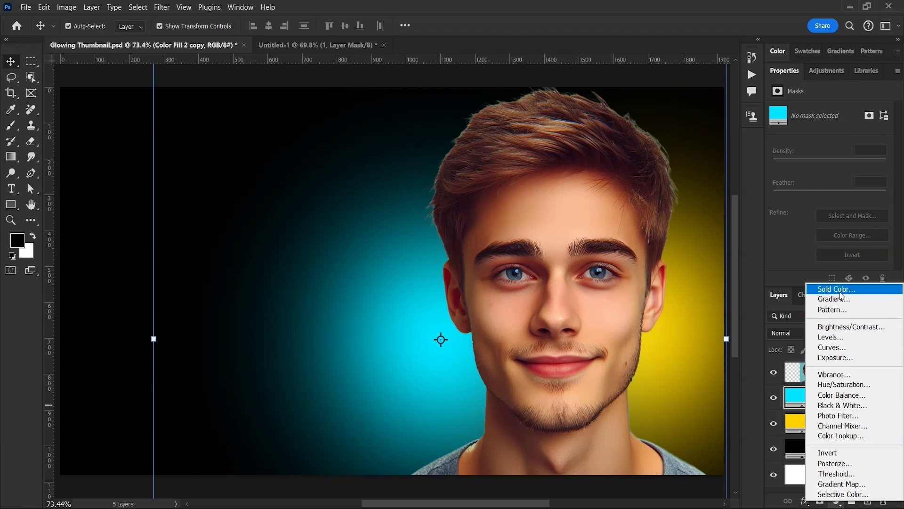
click(822, 344)
click(599, 112)
click(592, 105)
click(859, 99)
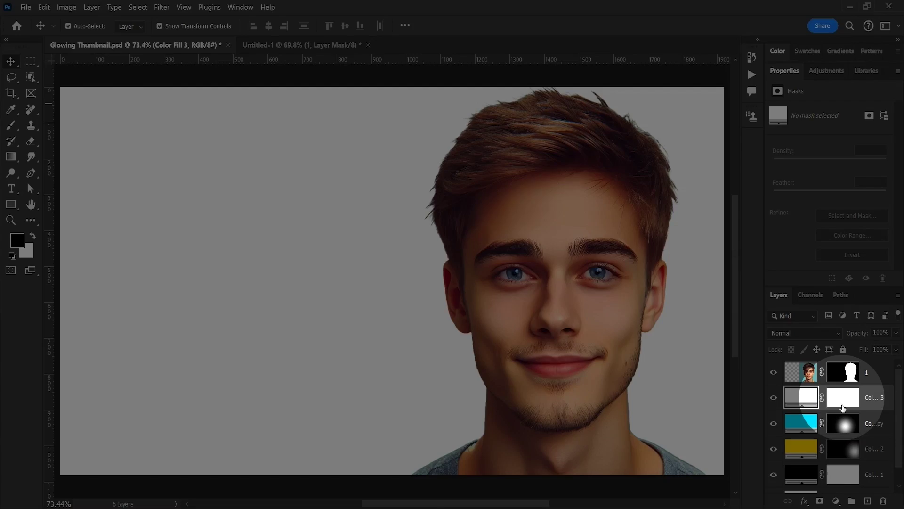
click(843, 400)
key(ctrl+i)
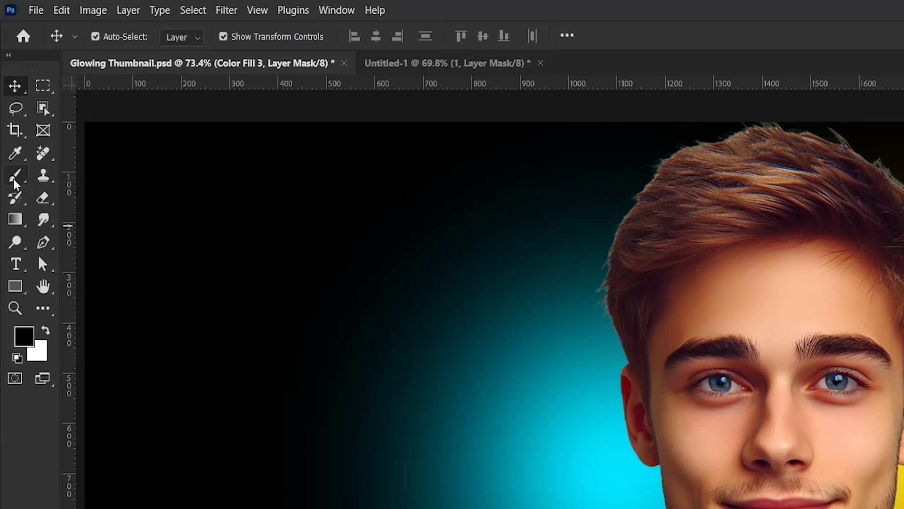
Paint a white glow behind the man's neck and shoulders on the white fill's mask with a soft 466 px brush at 28% flow
click(16, 182)
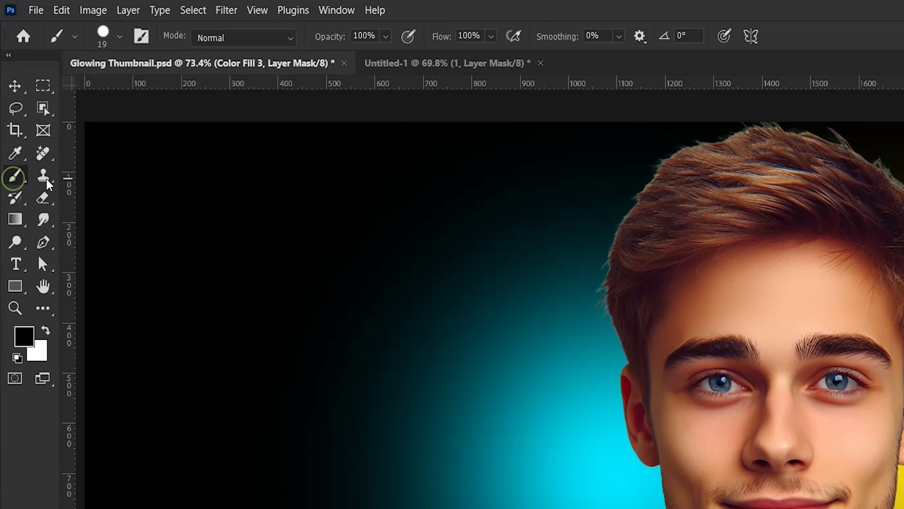
drag(368, 44, 368, 45)
mouse_move(675, 400)
mouse_down()
mouse_move(757, 421)
mouse_move(786, 290)
mouse_up()
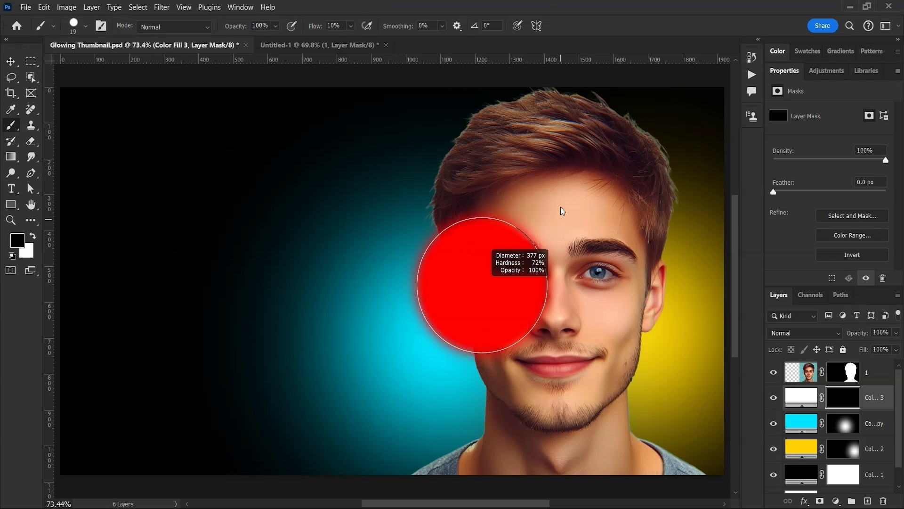
drag(561, 211, 559, 24)
key(x)
drag(467, 420, 450, 379)
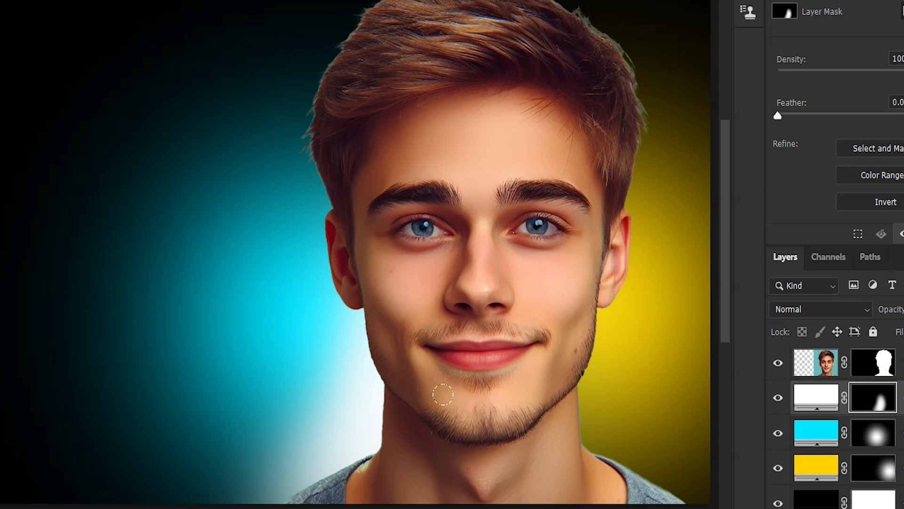
mouse_move(360, 283)
mouse_down()
mouse_move(572, 391)
mouse_move(680, 493)
mouse_move(577, 411)
mouse_up()
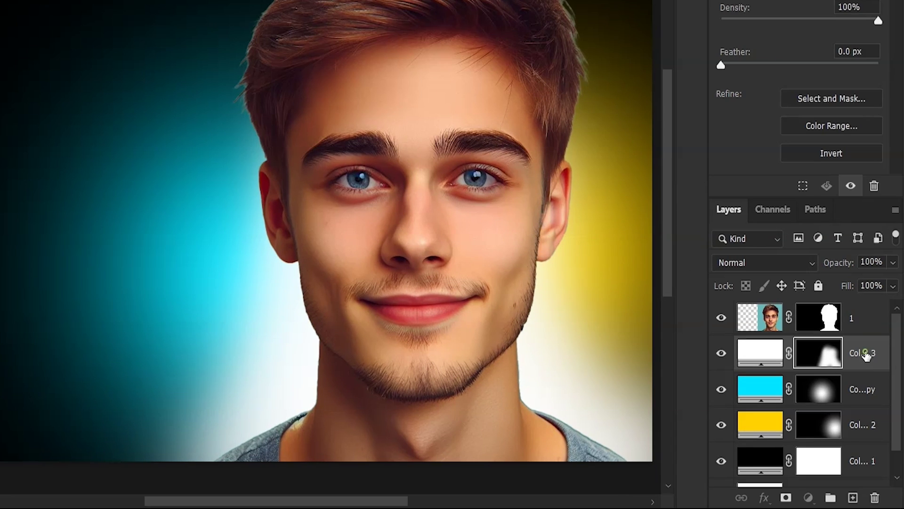
Group the four color fill layers and name the group Background
click(866, 353)
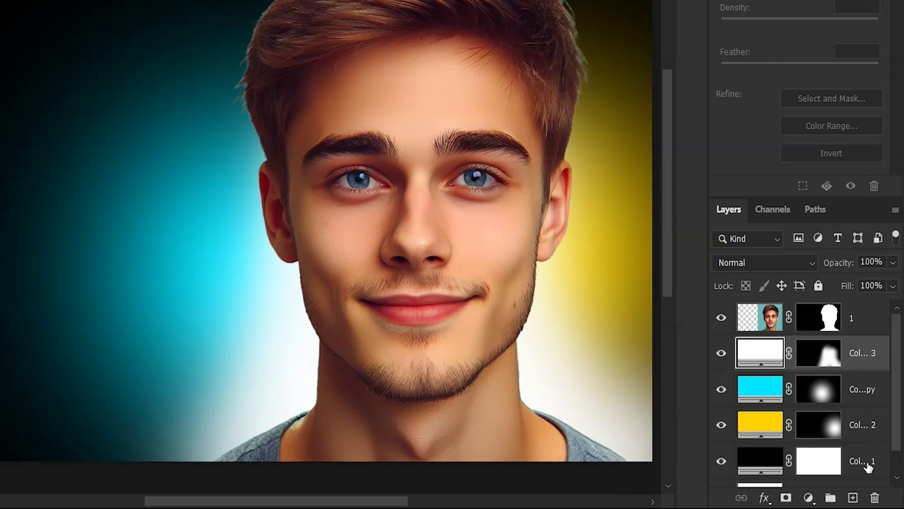
shift+click(868, 471)
scroll(870, 467, down, 1)
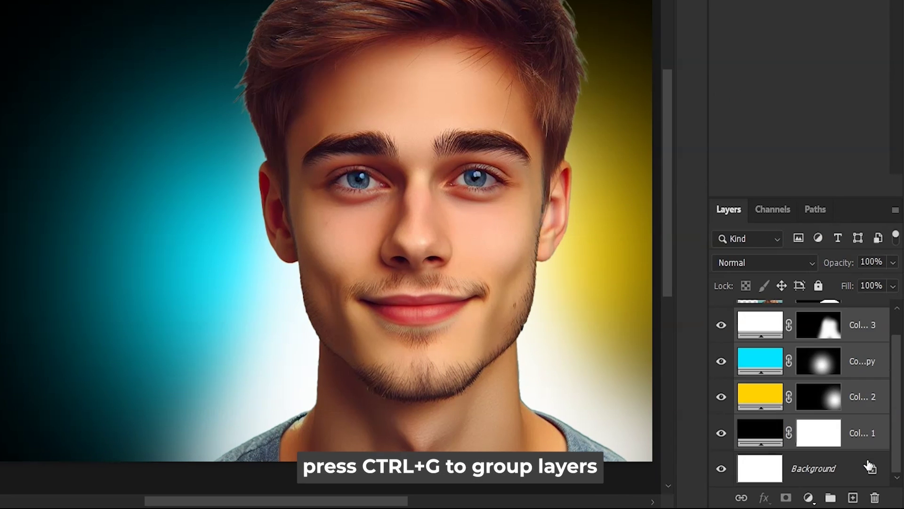
key(ctrl+g)
double_click(782, 346)
text(Background)
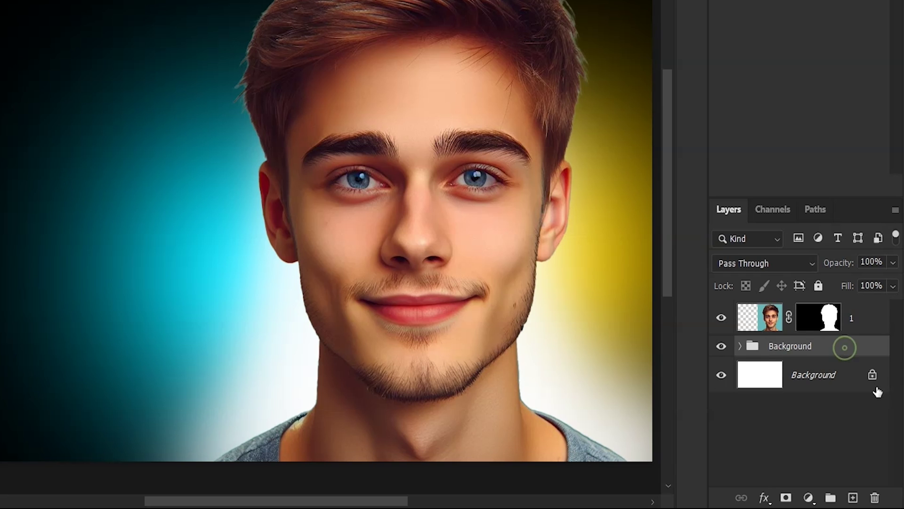
Unlock and delete the original white Background layer beneath the group
click(860, 377)
click(872, 375)
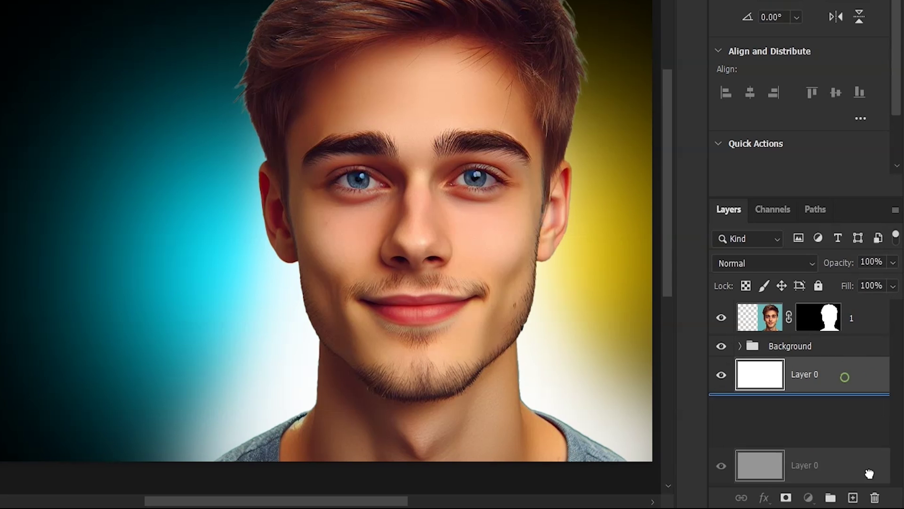
click(875, 498)
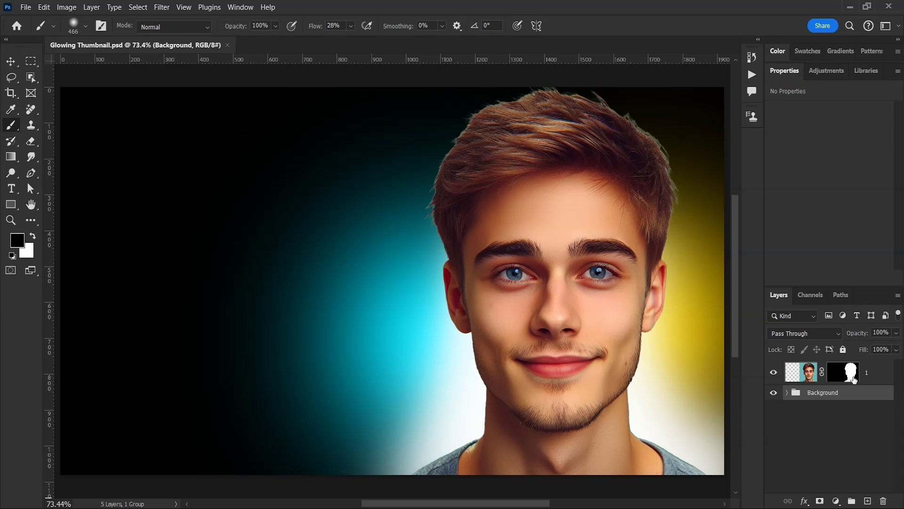
Add a black-filled layer above the portrait and set its blend mode to Screen
click(771, 439)
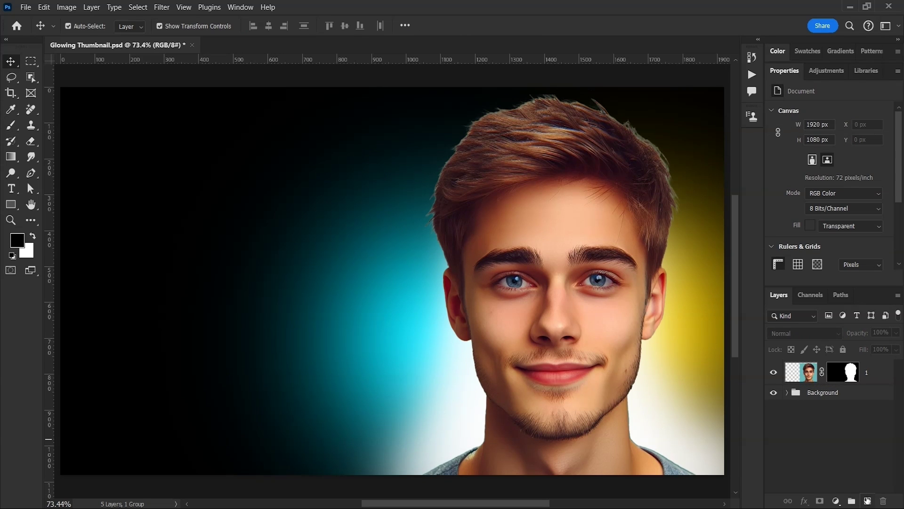
click(868, 501)
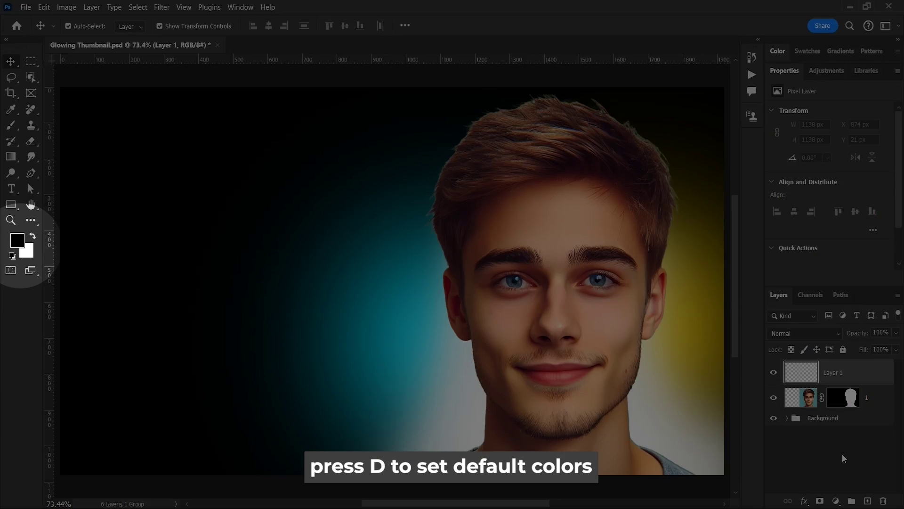
key(alt+BackSpace)
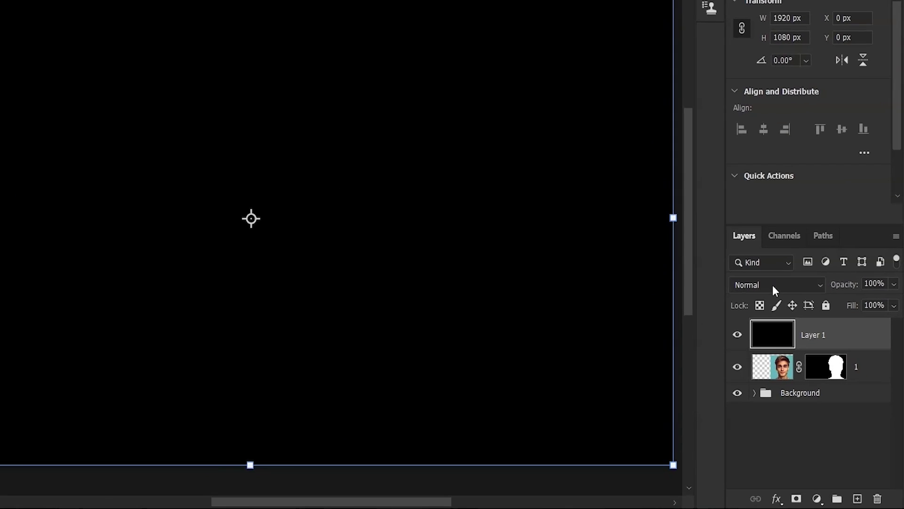
click(772, 284)
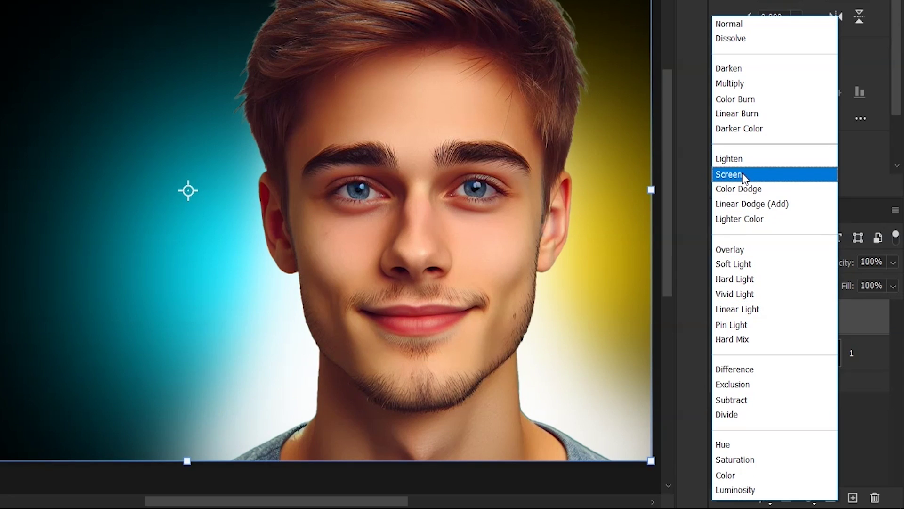
click(743, 173)
Add a Gradient Map adjustment layer above the black layer and add two black stops at about 31% and 70% in its gradient
click(836, 502)
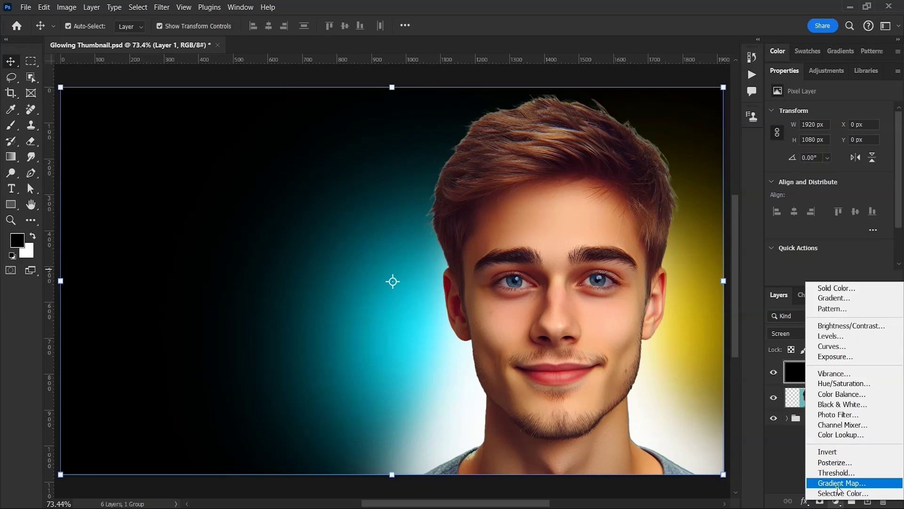
click(842, 483)
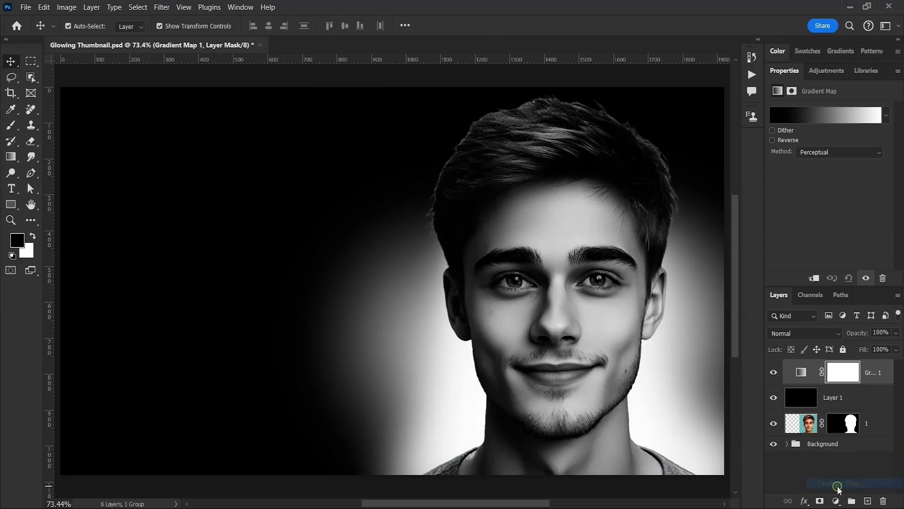
click(817, 117)
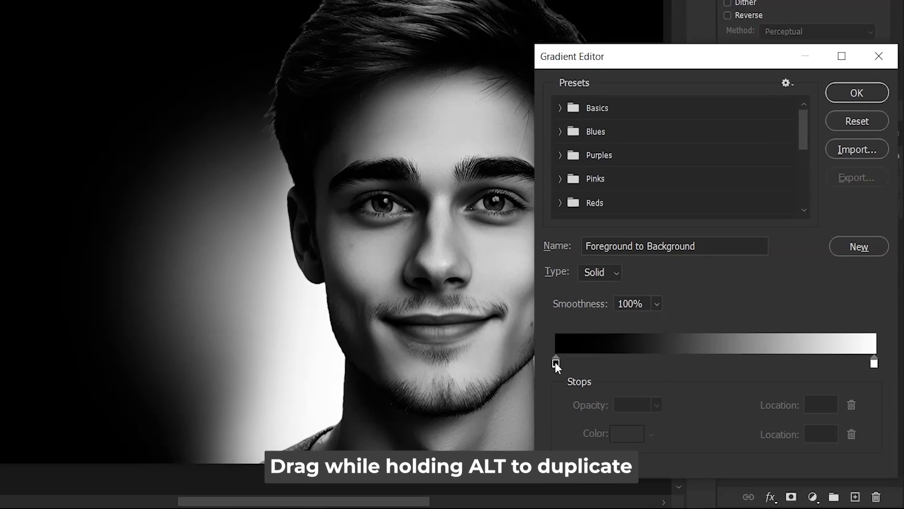
drag(644, 400, 731, 401)
drag(661, 354, 770, 351)
drag(650, 355, 643, 353)
drag(770, 354, 773, 357)
Set the color of the gradient stop at location 70 to bright yellow ffea00
double_click(772, 355)
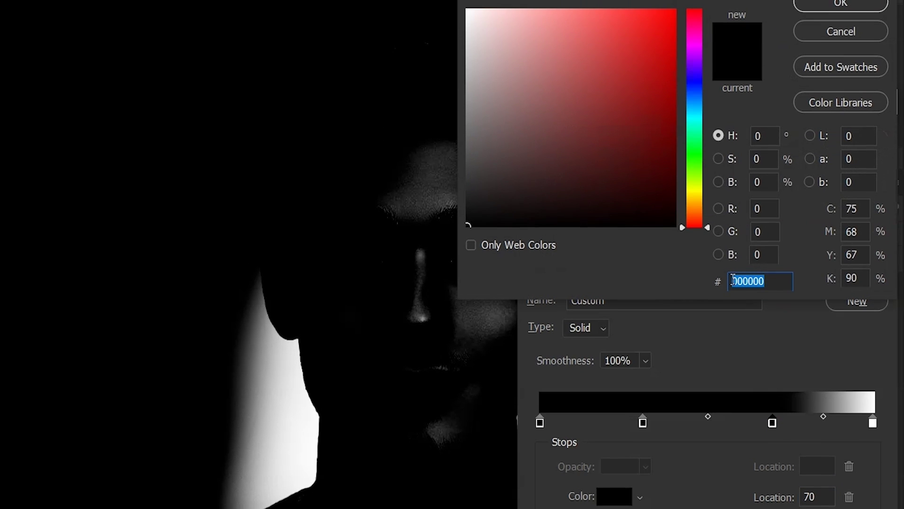
drag(705, 238, 705, 202)
drag(642, 34, 715, 4)
click(697, 208)
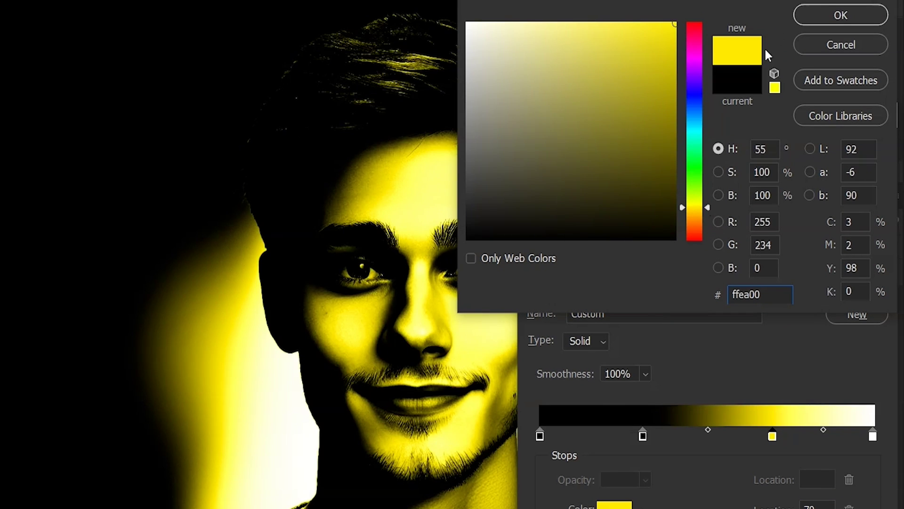
click(836, 11)
Color the inner black stop at about 31% dark brown and accept the black-brown-yellow-white gradient
double_click(643, 436)
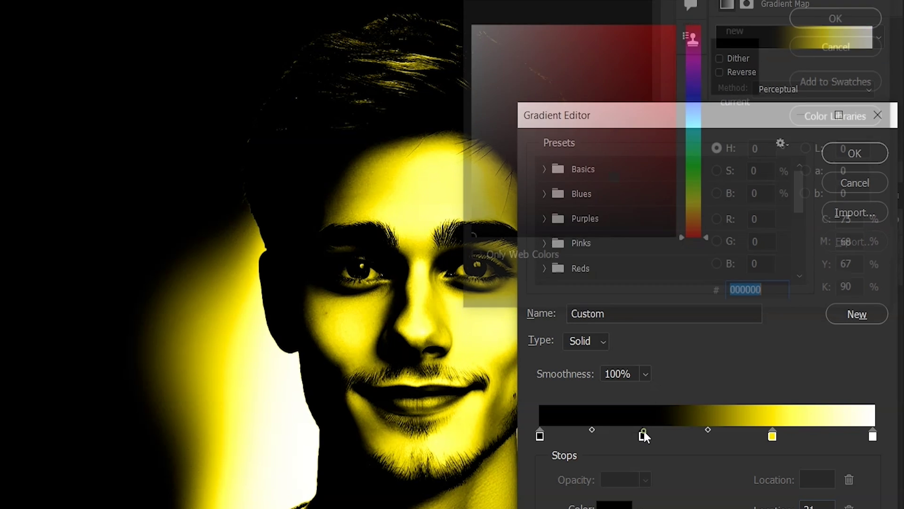
drag(702, 236, 704, 216)
drag(673, 165, 676, 184)
click(841, 15)
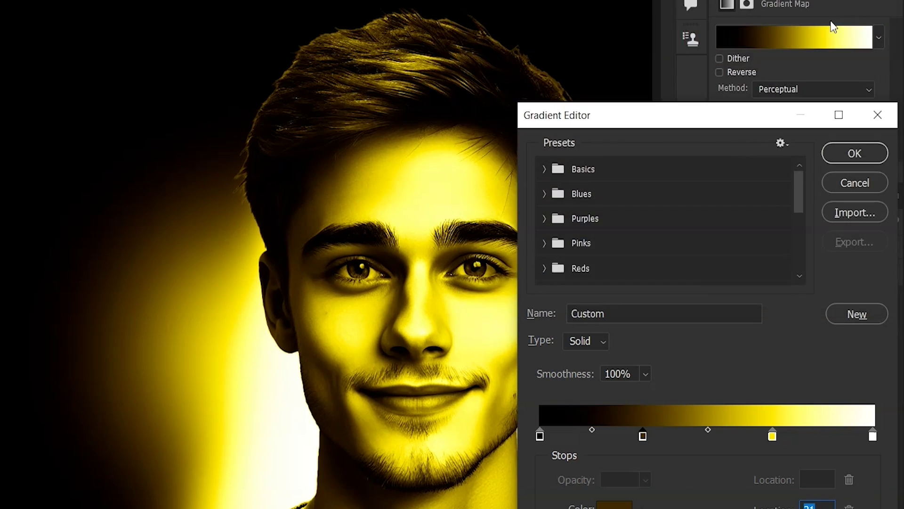
click(853, 154)
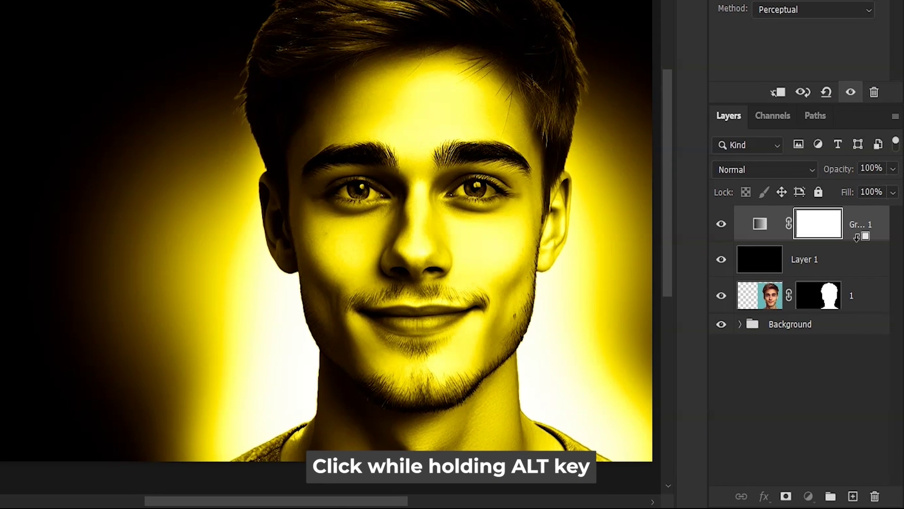
Clip the gradient map to the black Screen layer and group the two layers
alt+click(856, 238)
click(822, 260)
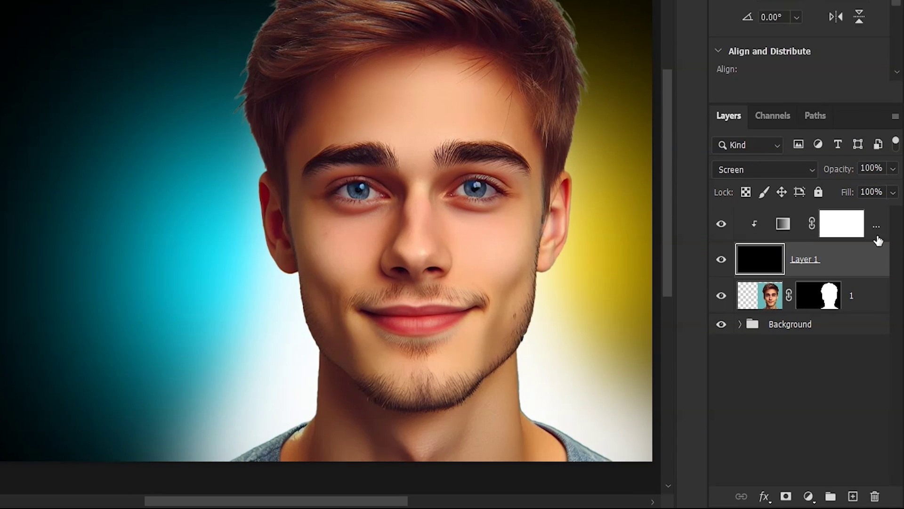
shift+click(878, 238)
key(ctrl+g)
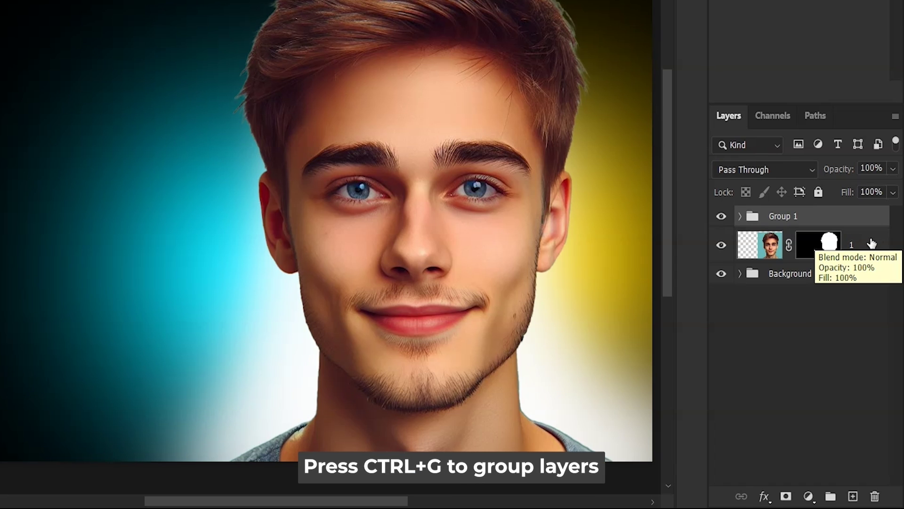
Load the portrait's layer mask as a selection and mask the new group with it
ctrl+click(822, 249)
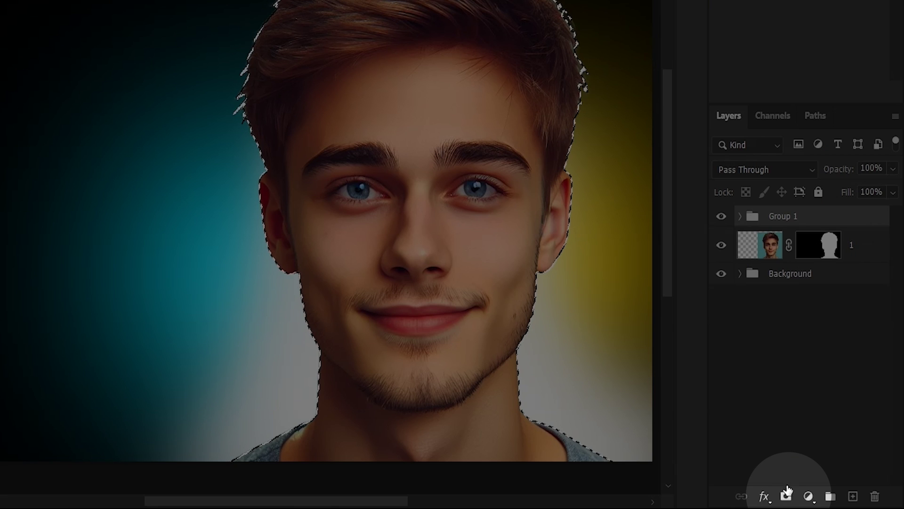
click(785, 496)
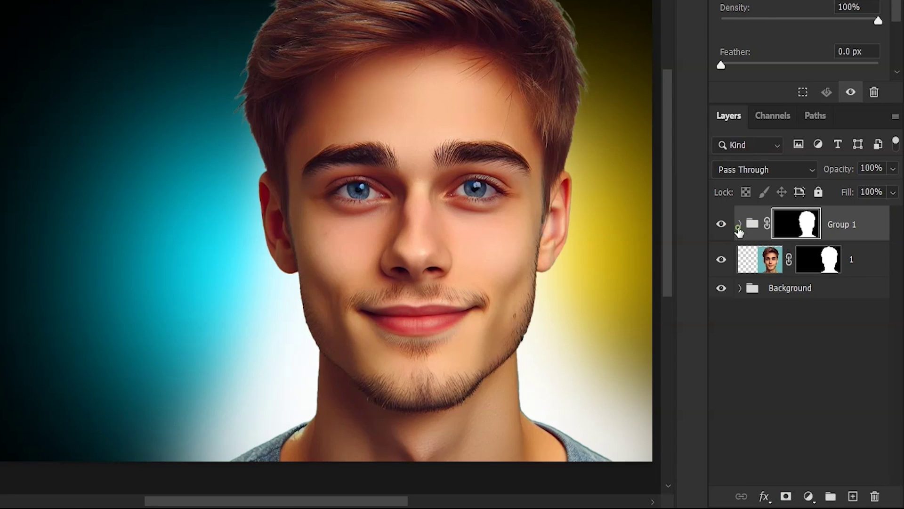
Paint test highlights along both sides of the face on Layer 1 with a white 115 px brush, and delete Group 1
click(740, 225)
click(832, 308)
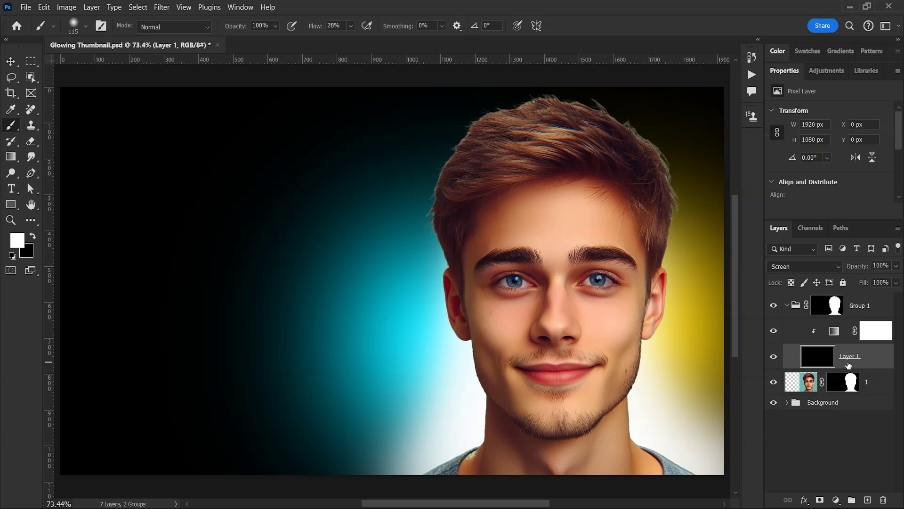
mouse_move(633, 196)
mouse_down()
mouse_move(628, 363)
mouse_move(635, 254)
mouse_move(635, 334)
mouse_move(622, 361)
mouse_up()
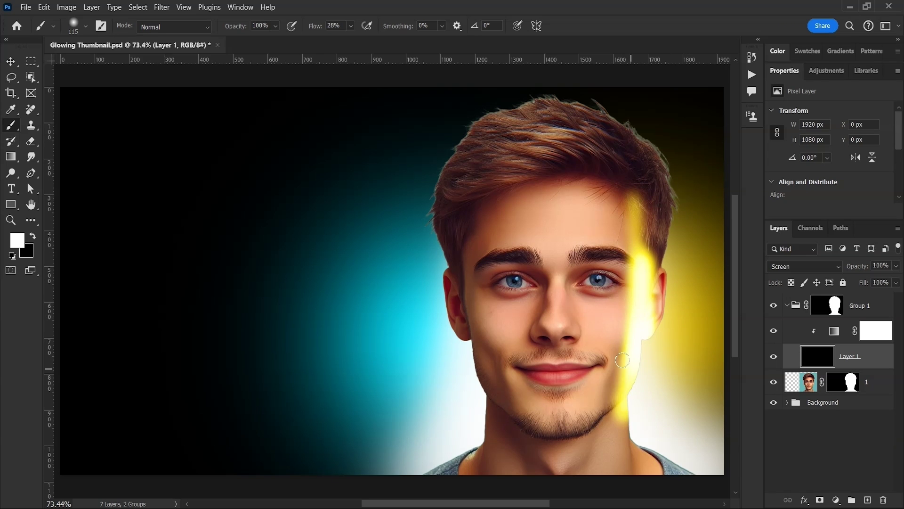
mouse_move(468, 372)
mouse_down()
mouse_move(459, 264)
mouse_move(446, 235)
mouse_move(499, 113)
mouse_up()
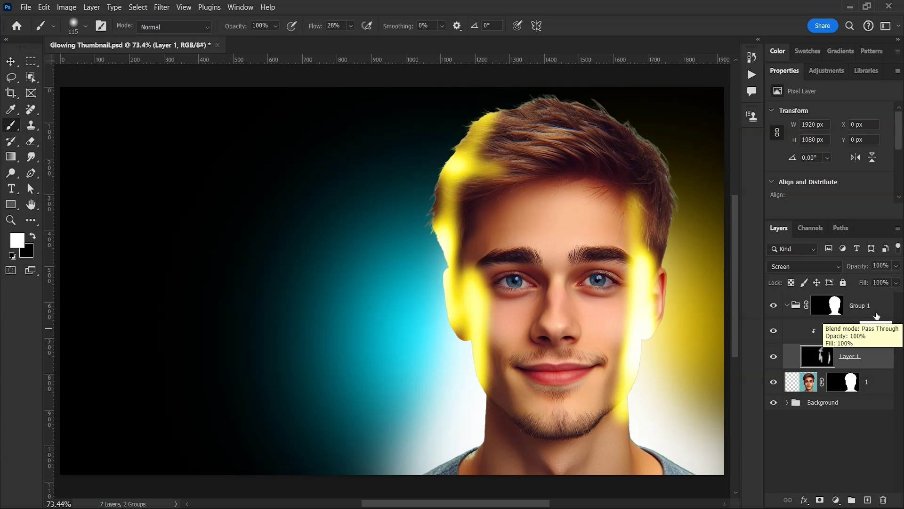
click(866, 307)
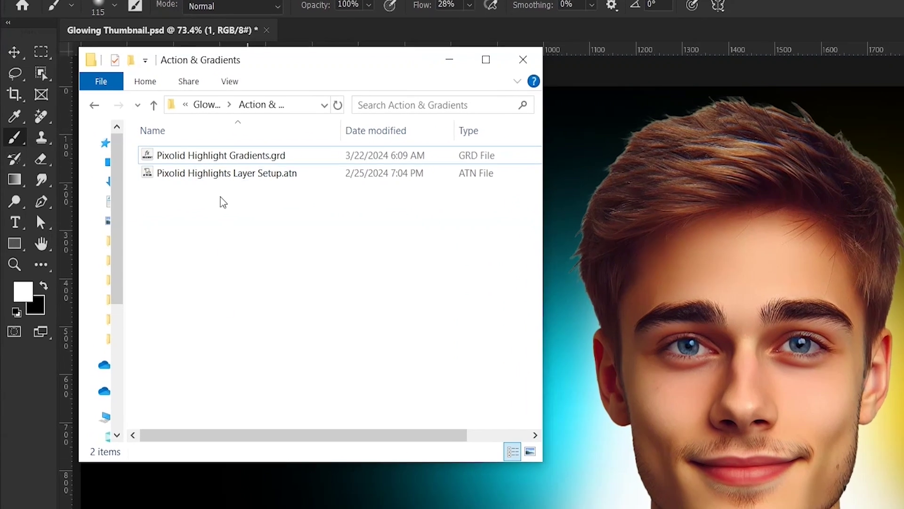
Load the Pixolid Highlights Layer Setup.atn file from the Action & Gradients folder and check its Highlights Layer Setup action
click(246, 175)
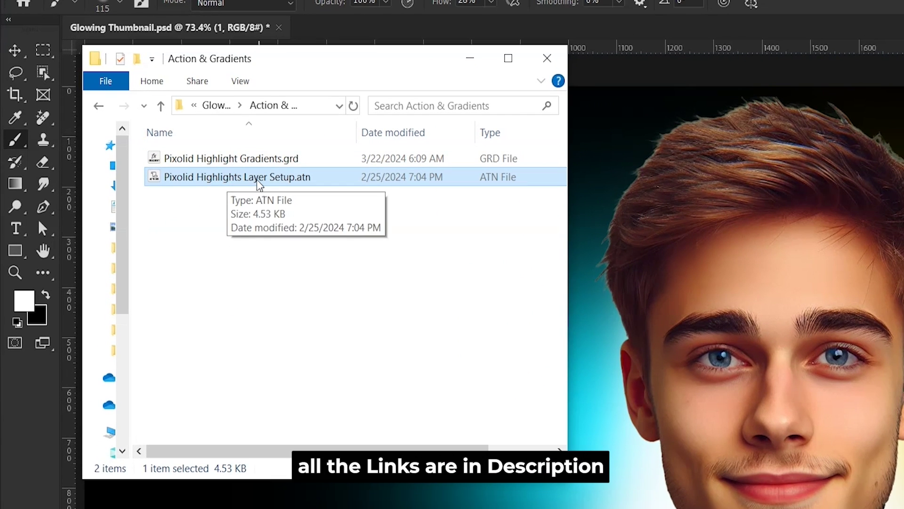
double_click(258, 180)
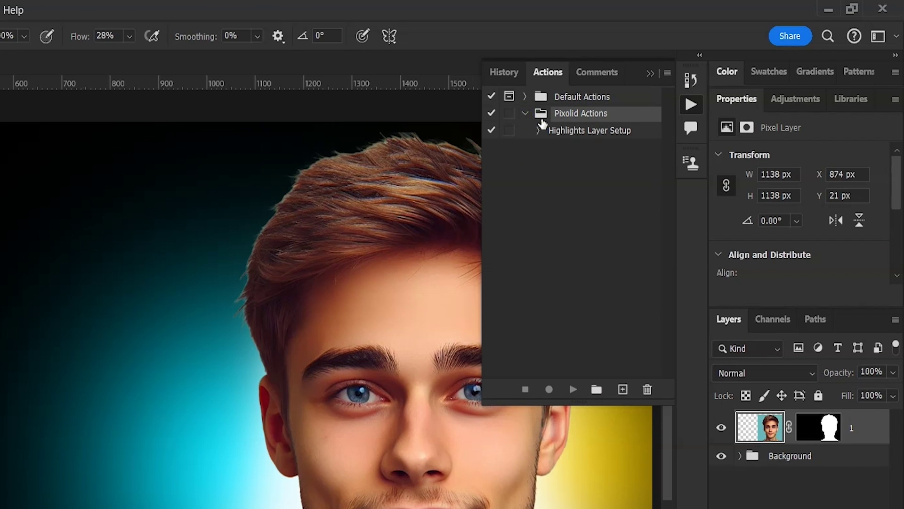
click(552, 130)
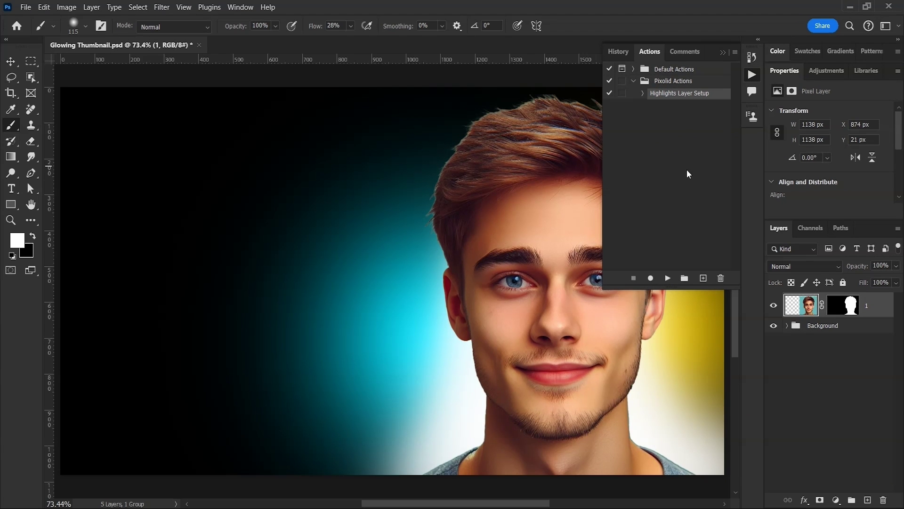
click(723, 53)
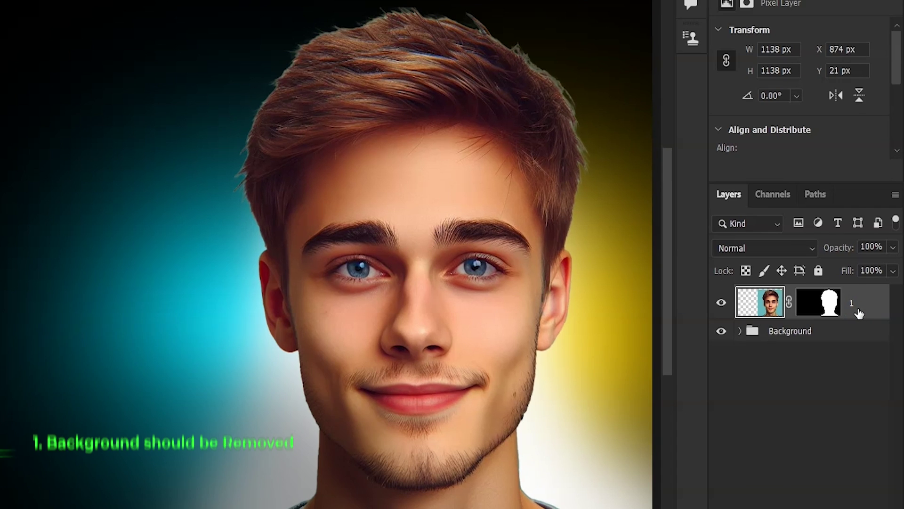
Convert the masked portrait layer to a smart object and rename it Subject
right_click(869, 311)
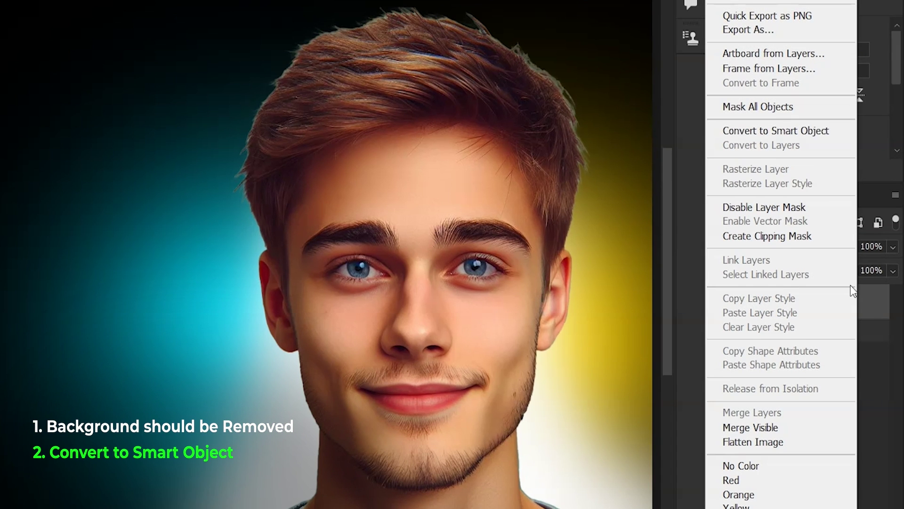
click(791, 132)
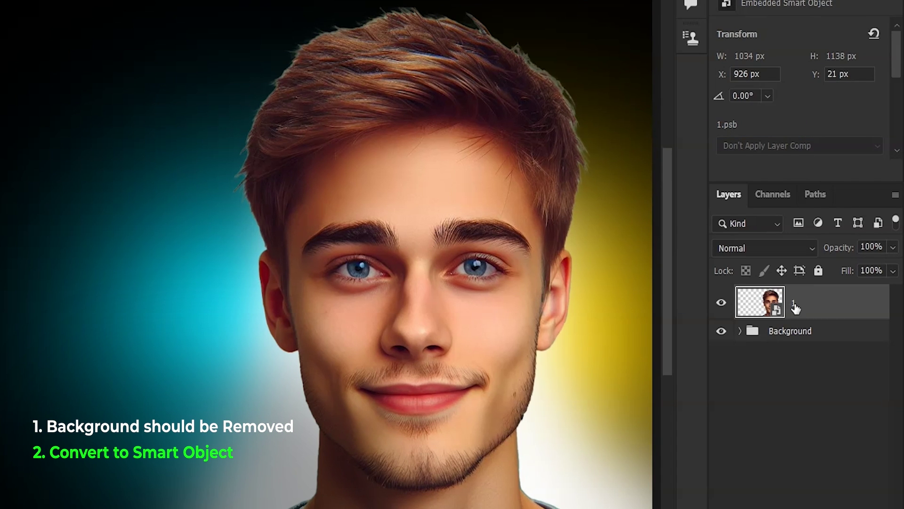
double_click(794, 303)
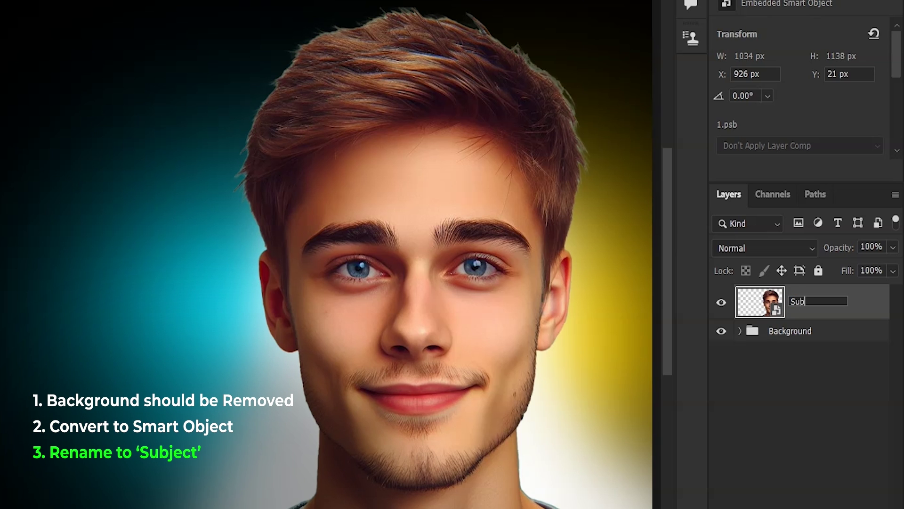
key(Return)
click(806, 304)
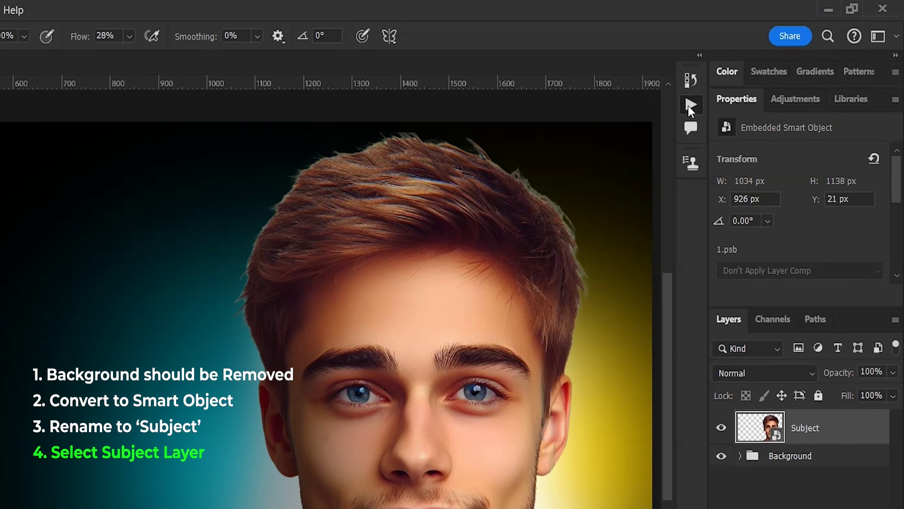
Play the Highlights Layer Setup action on the Subject layer and rename the resulting group Yellow Highlights
click(688, 86)
click(606, 133)
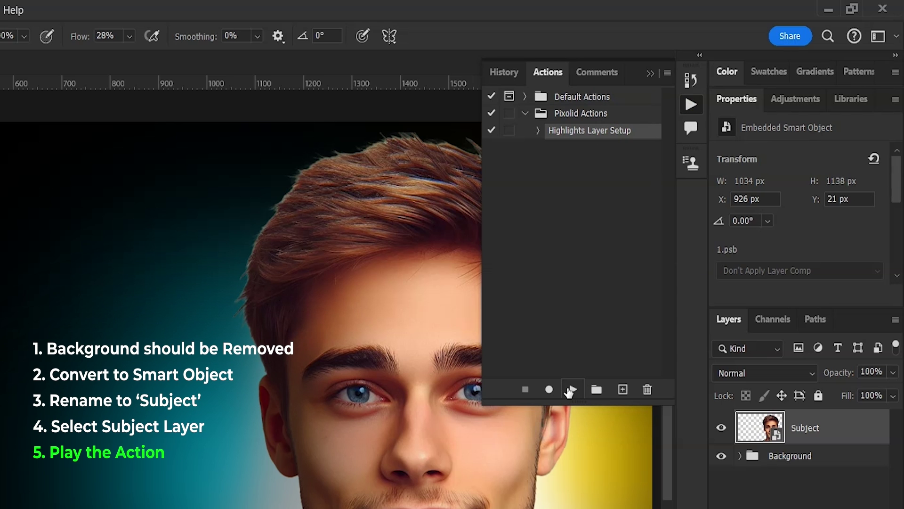
click(573, 389)
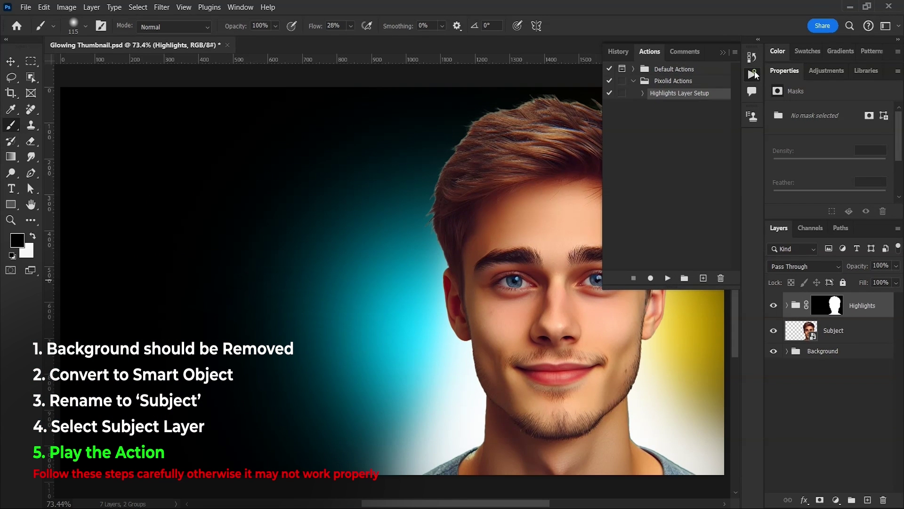
click(754, 75)
click(786, 306)
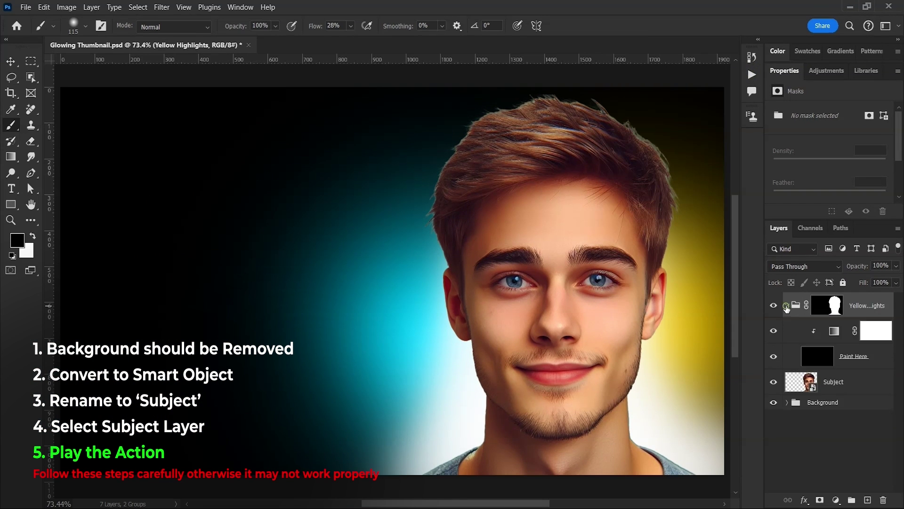
Examine the color stops of the Change Colors gradient map in the Yellow Highlights group
click(852, 363)
click(837, 332)
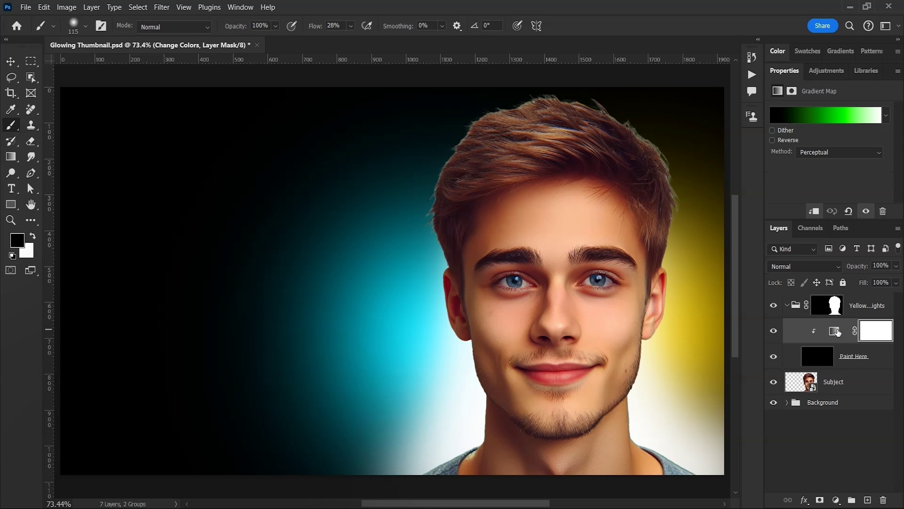
click(800, 116)
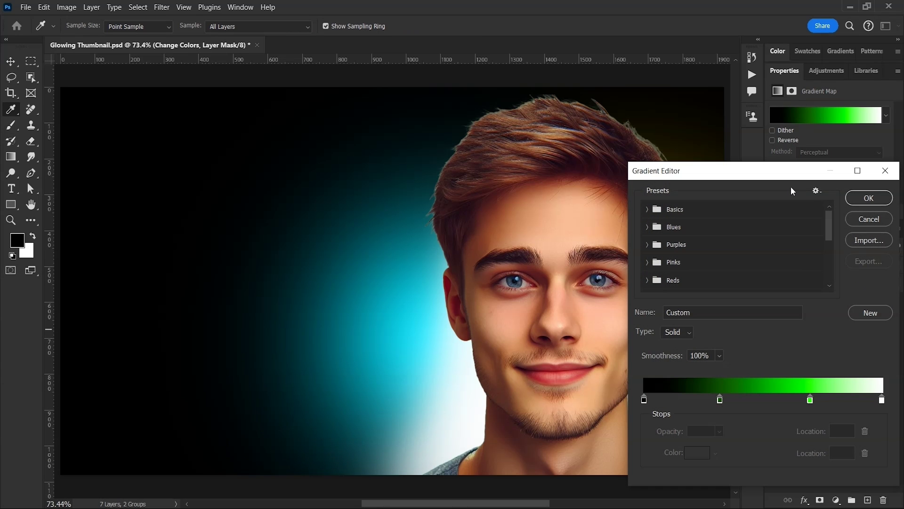
click(869, 219)
Paint white highlights on the Paint Here layer along the hair, cheek, neck and shoulder on the yellow glow's side, at 14% flow
click(844, 360)
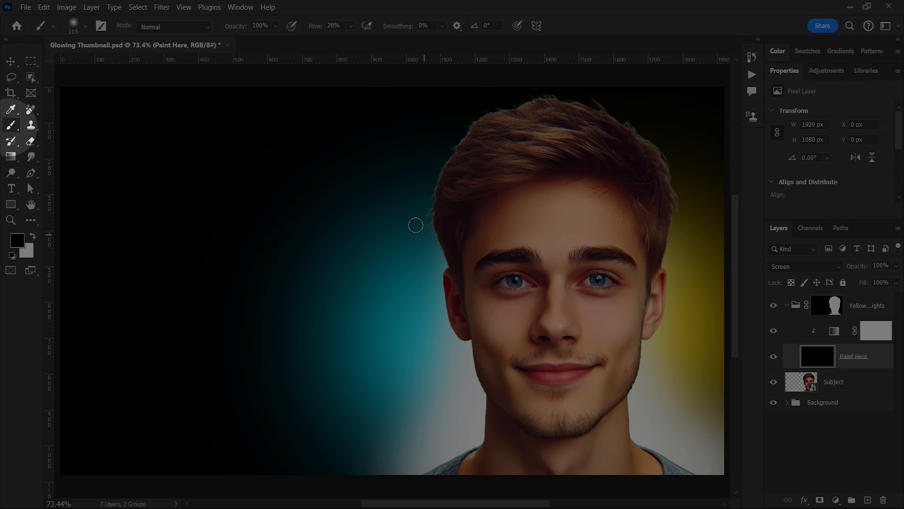
drag(515, 209, 534, 437)
mouse_move(626, 223)
mouse_down()
mouse_move(590, 234)
mouse_move(626, 227)
mouse_up()
key(x)
click(340, 27)
text(14)
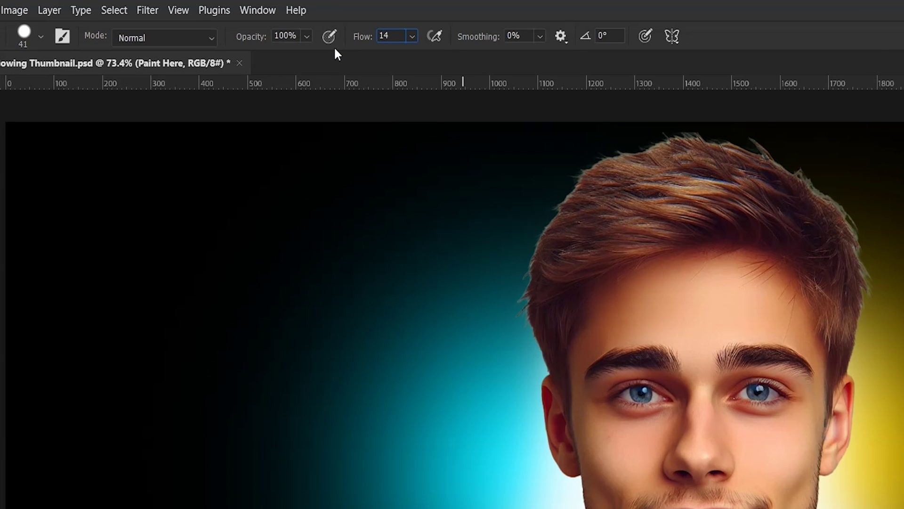
key(Return)
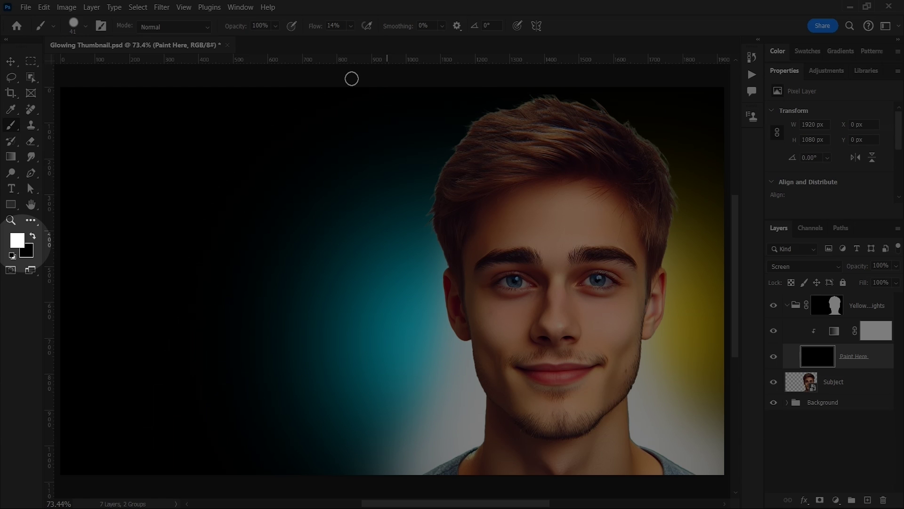
alt+right_click(622, 226)
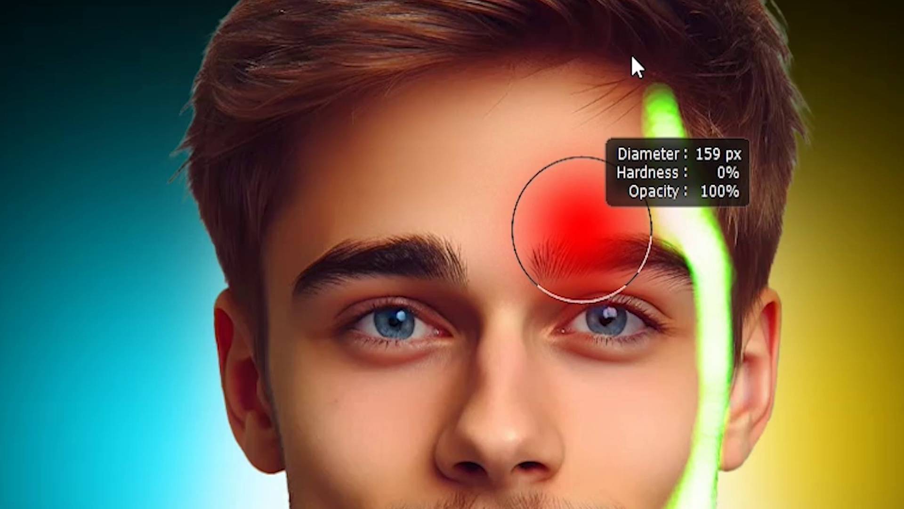
alt+right_click(524, 67)
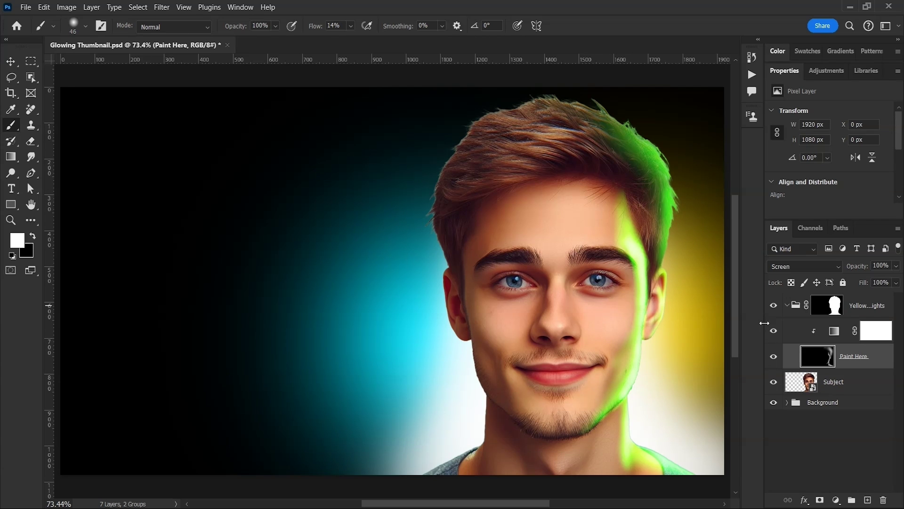
Load the Pixolid Highlight Gradients.grd presets from the Action & Gradients folder
click(833, 331)
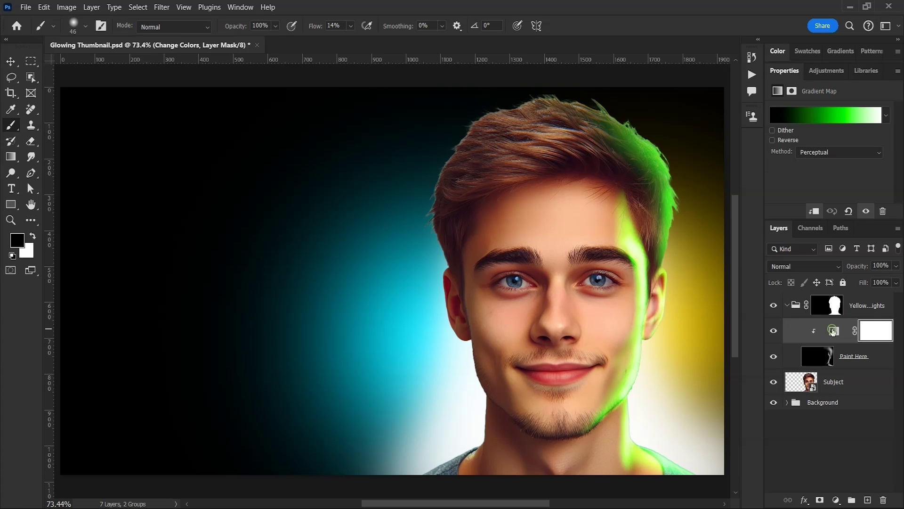
click(178, 507)
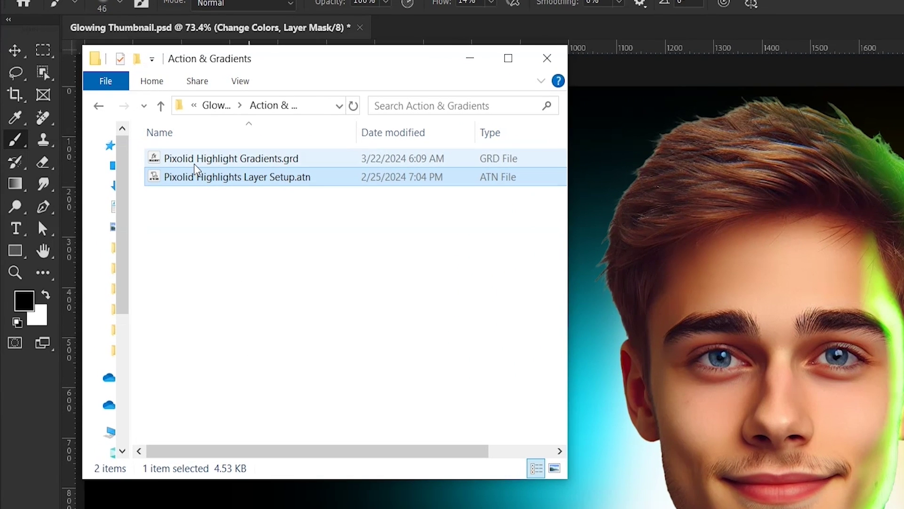
click(195, 162)
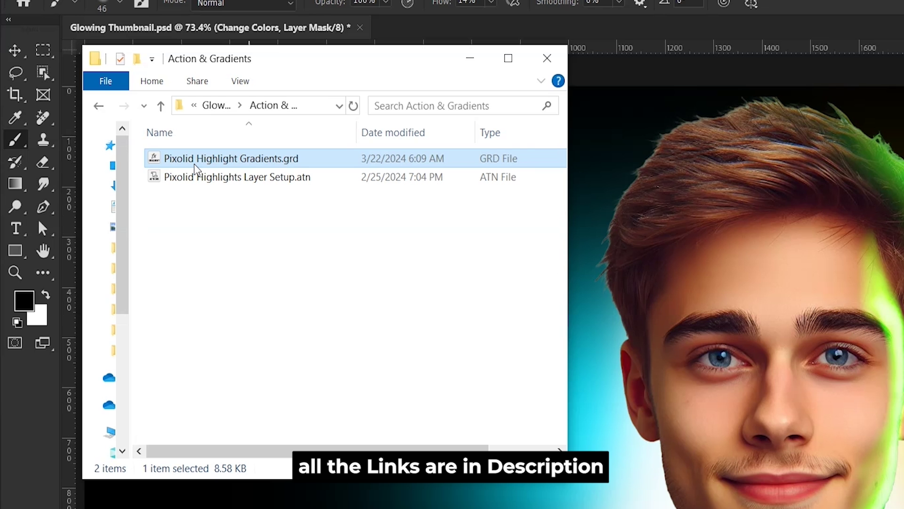
double_click(257, 163)
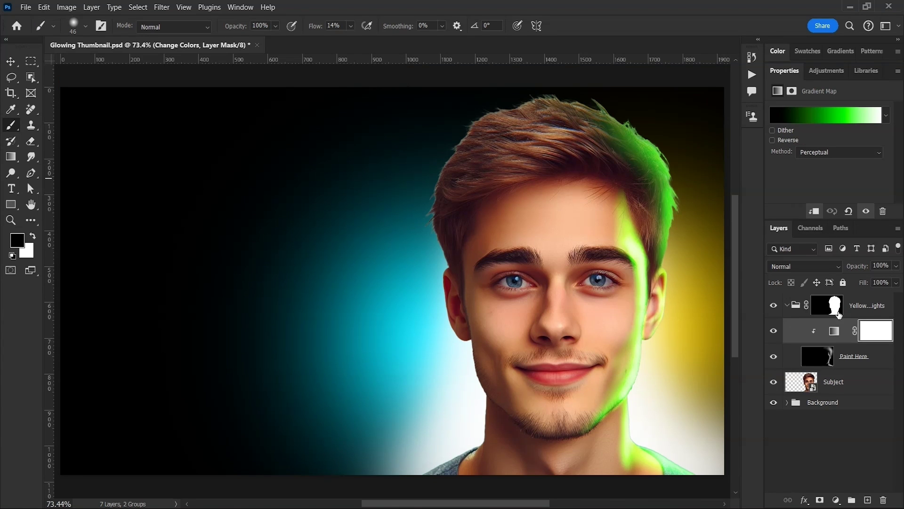
Apply the Yellow preset from Pixolid Highlight Gradients to the Change Colors gradient map in the Yellow Highlights group
click(836, 330)
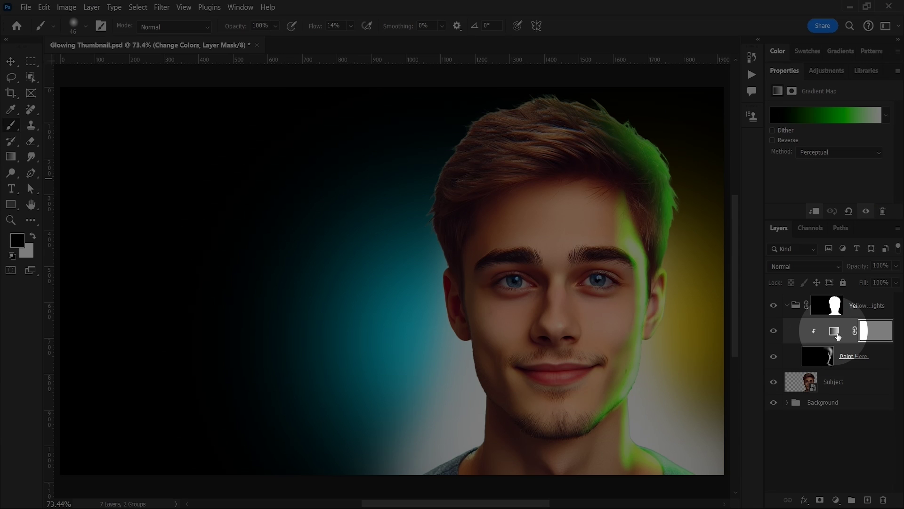
click(814, 114)
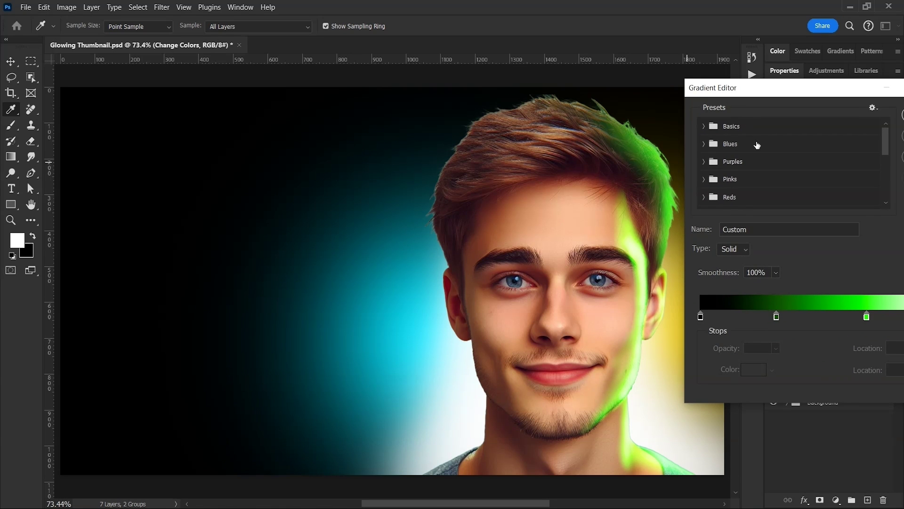
scroll(760, 148, down, 5)
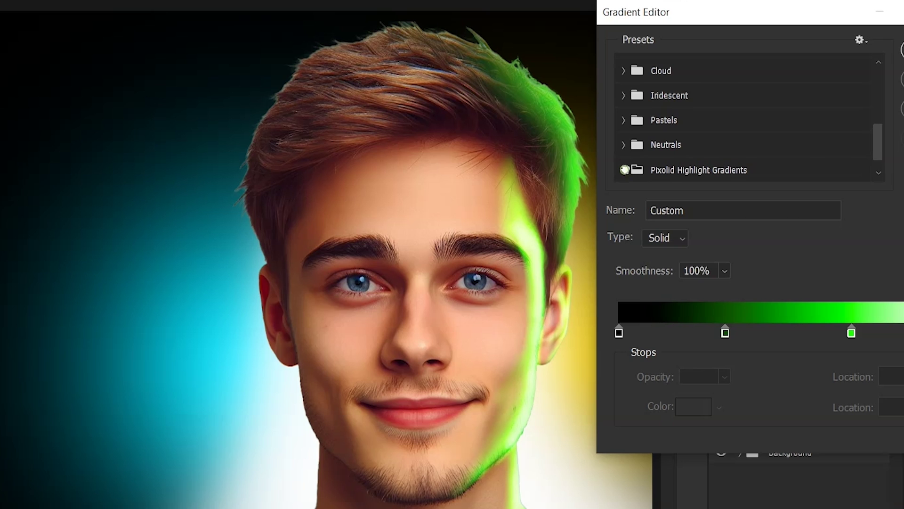
click(625, 170)
click(639, 170)
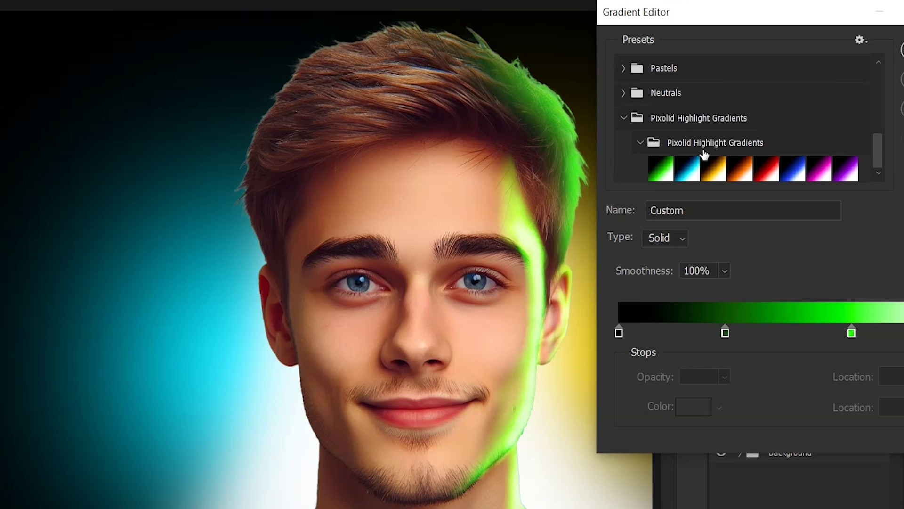
click(660, 179)
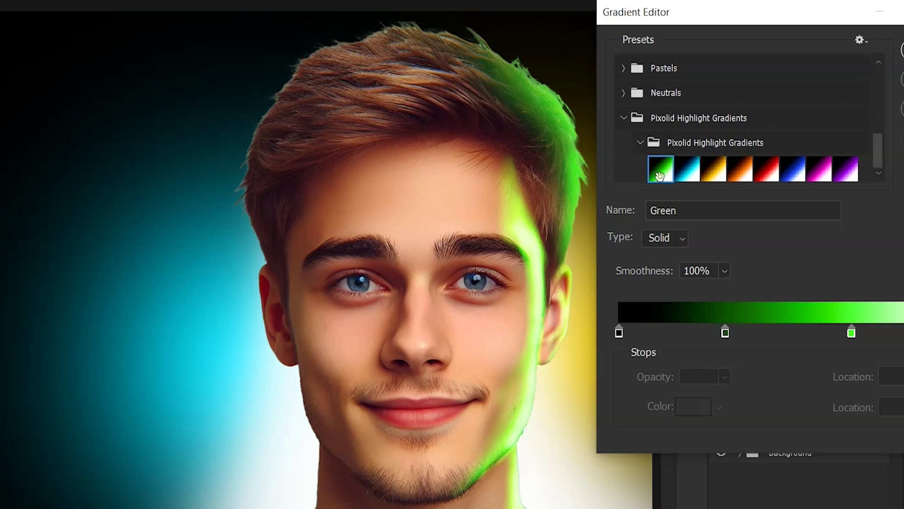
click(715, 172)
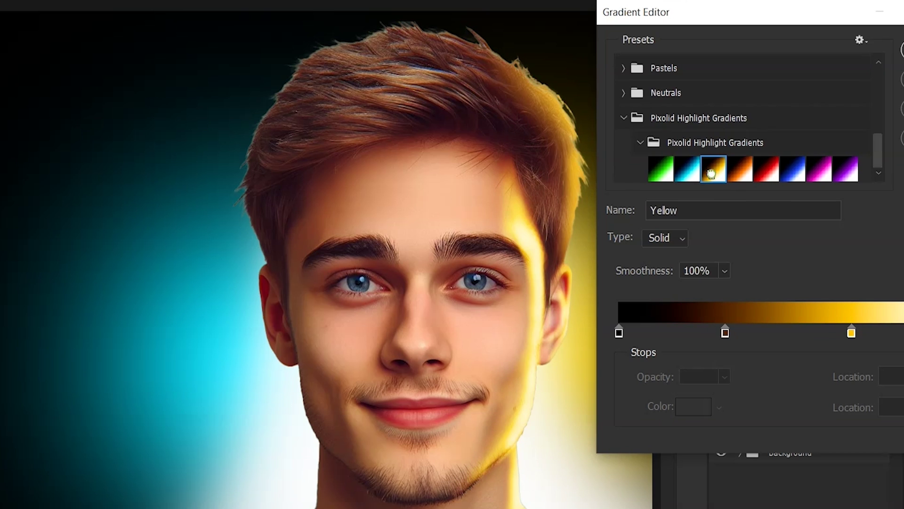
drag(740, 15, 575, 22)
click(758, 58)
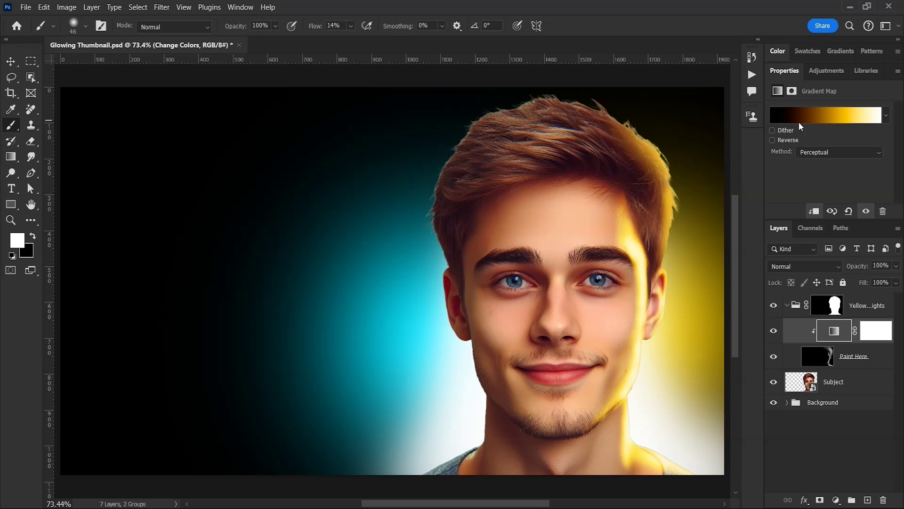
Play the Highlights Layer Setup action on the Subject layer and rename the new group Blue Highlights
click(852, 318)
click(741, 317)
click(831, 332)
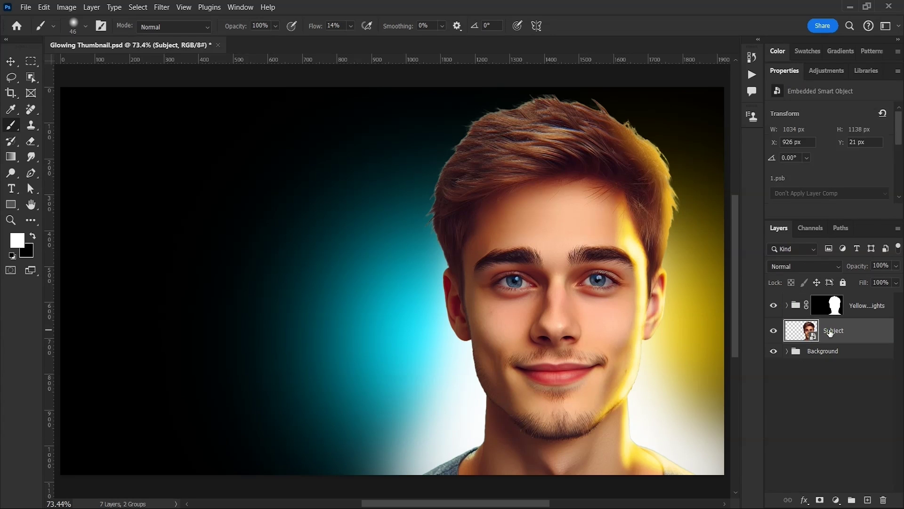
click(751, 75)
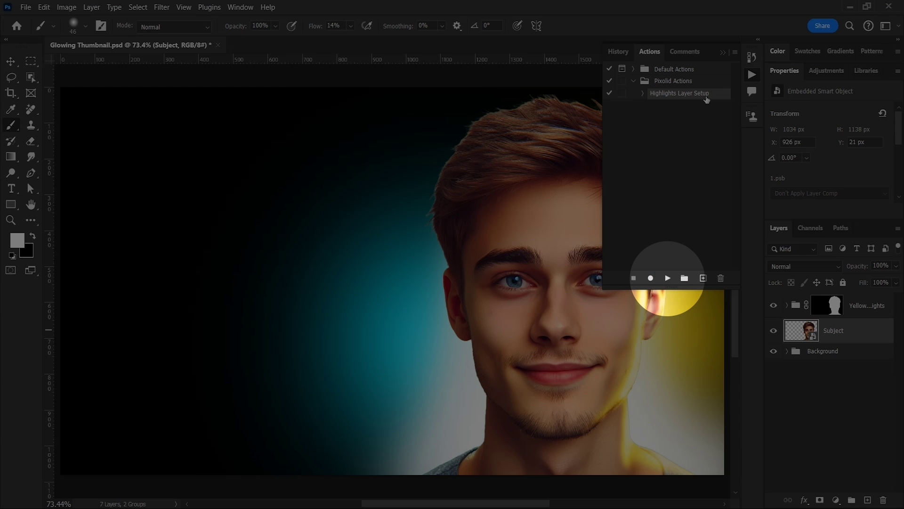
click(667, 278)
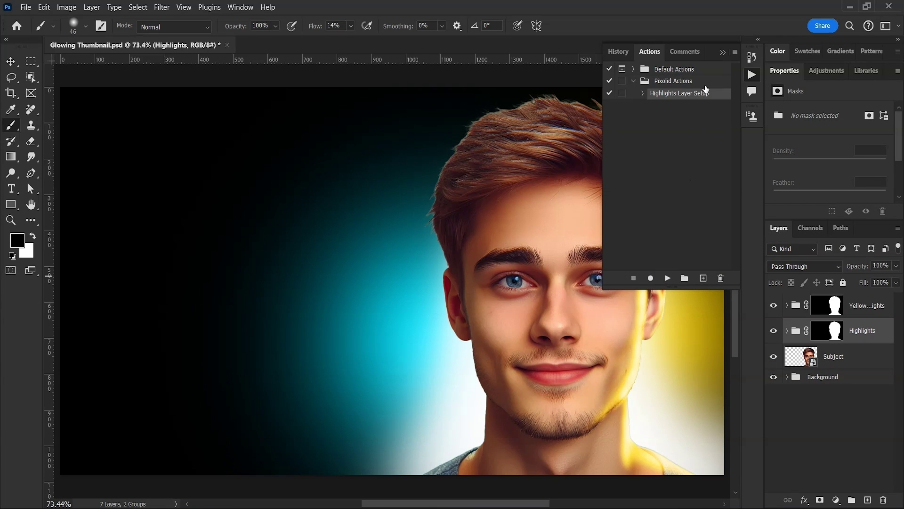
click(728, 55)
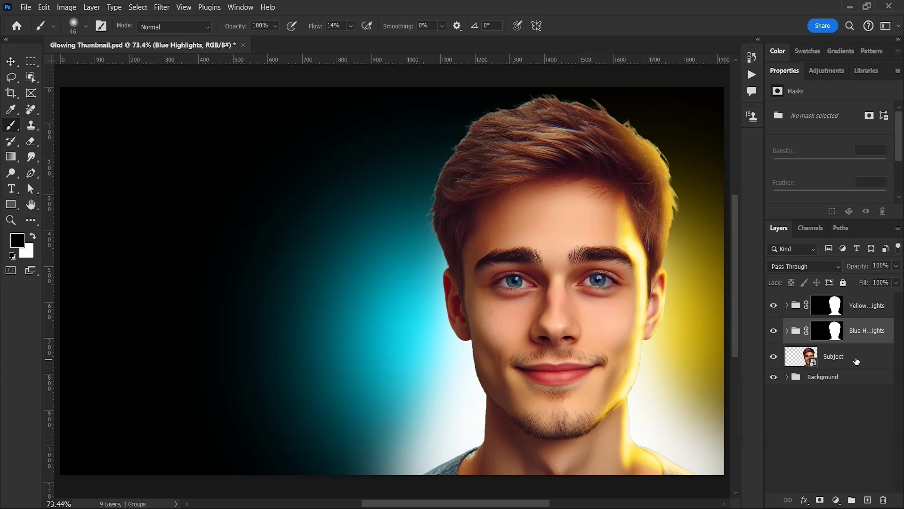
Apply the Sky Blue preset to the Blue Highlights gradient map and paint white highlights on its Paint Here layer along the portrait's cyan-glow side
click(631, 203)
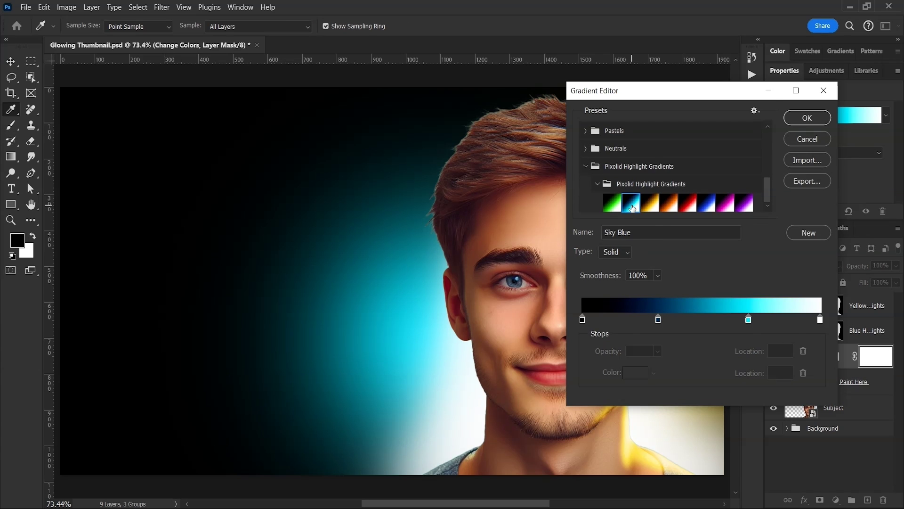
click(807, 118)
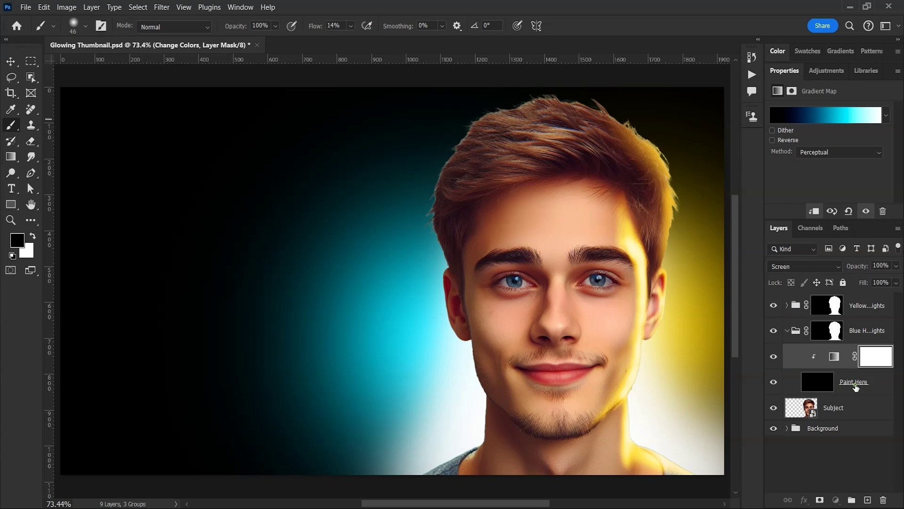
click(856, 388)
key(x)
drag(484, 212, 464, 272)
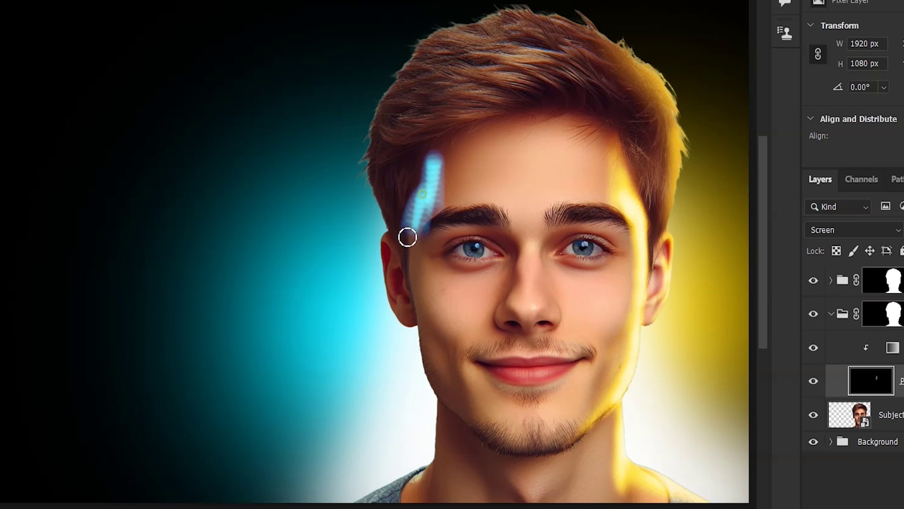
mouse_move(408, 237)
mouse_down()
mouse_move(432, 211)
mouse_move(416, 226)
mouse_move(415, 303)
mouse_move(417, 287)
mouse_move(428, 332)
mouse_move(419, 278)
mouse_move(429, 339)
mouse_move(440, 355)
mouse_up()
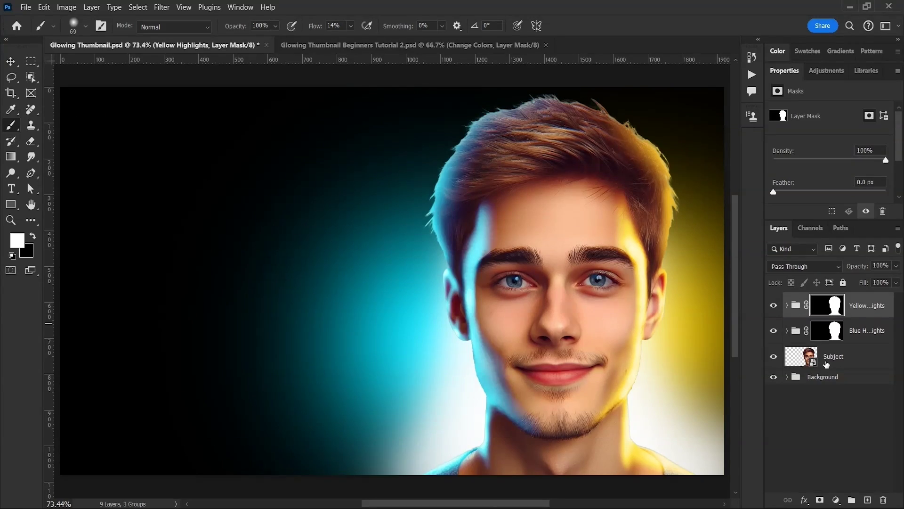
Play the Highlights Layer Setup action on the Subject layer once more for a third highlight group
click(838, 362)
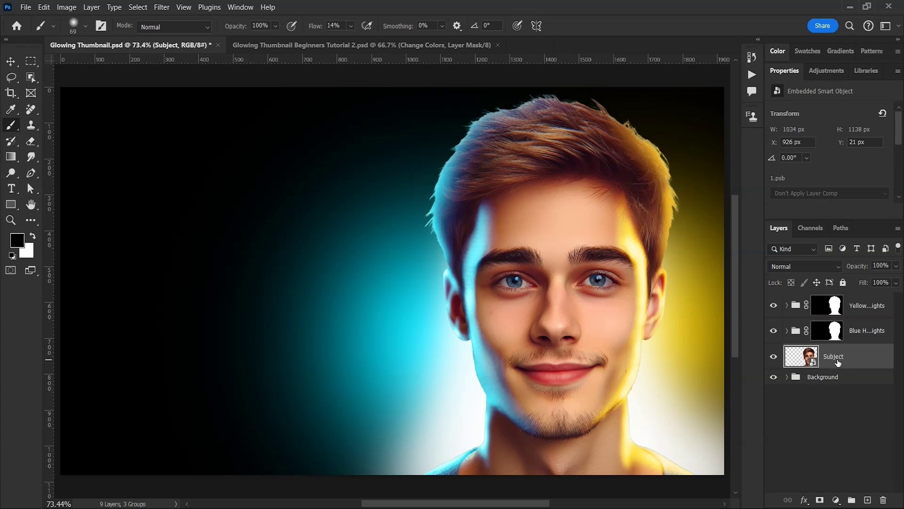
click(752, 75)
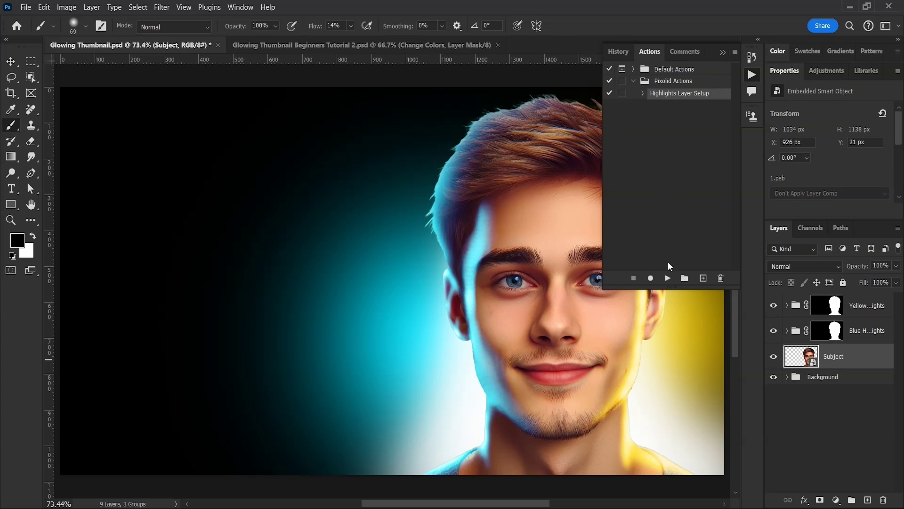
click(669, 278)
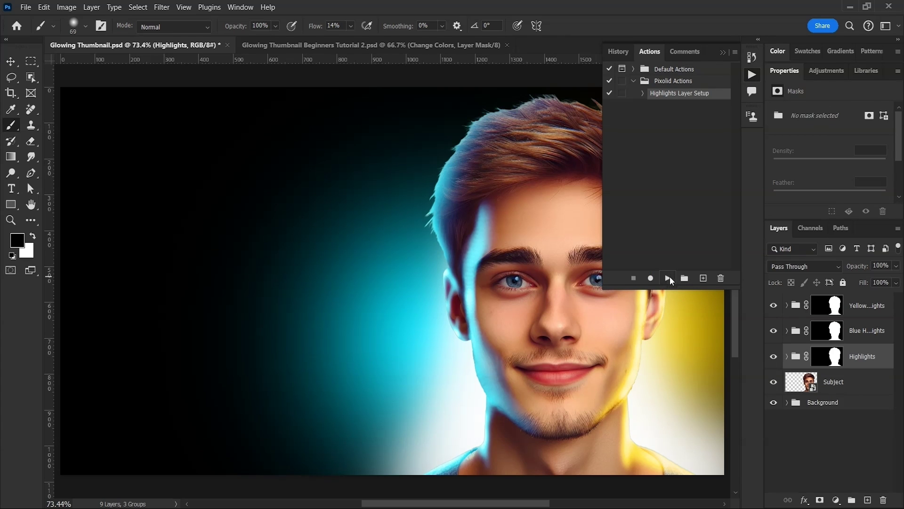
click(751, 74)
Ungroup the new Highlights group and move its gradient map and Paint Here layers above the Yellow Highlights group
right_click(868, 359)
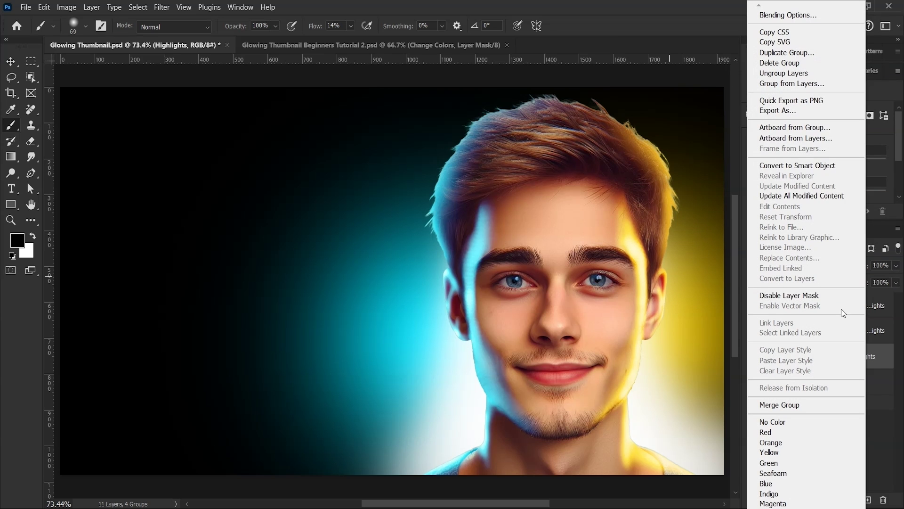
click(784, 74)
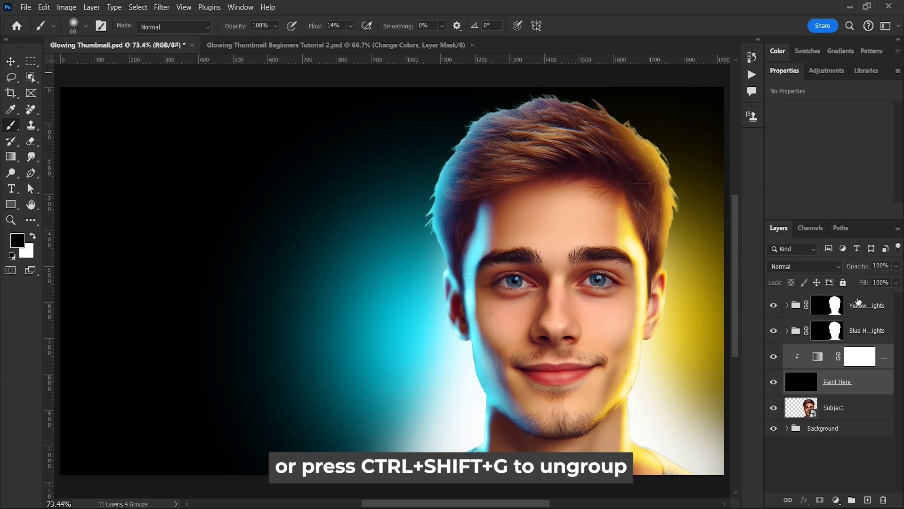
mouse_move(839, 382)
mouse_down()
mouse_move(829, 313)
mouse_move(815, 295)
mouse_up()
Apply the Yellow preset from Pixolid Highlight Gradients to the ungrouped gradient map above the highlight groups
click(892, 315)
click(816, 119)
click(615, 210)
click(652, 203)
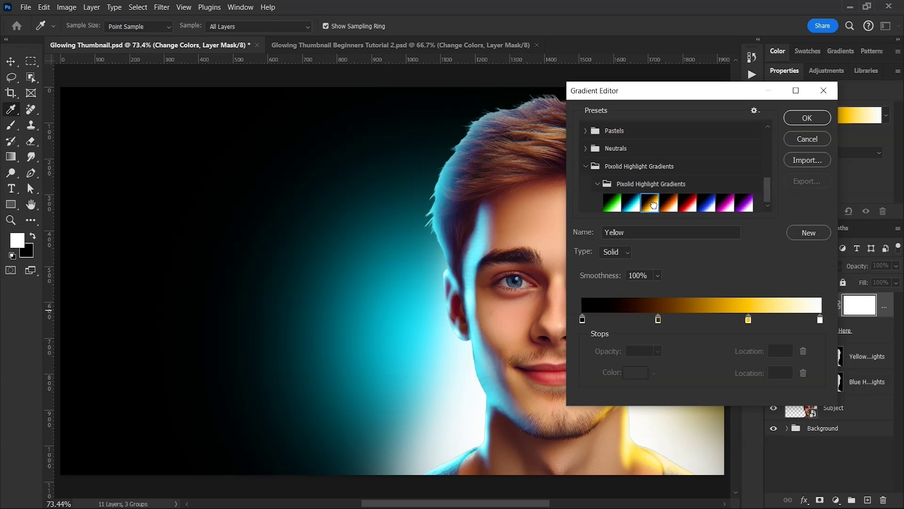
click(825, 121)
Paint a thin white line at 100% flow on the top Paint Here layer along the yellow-side temple, cheek and jaw, and soften its inner side
click(828, 337)
key(x)
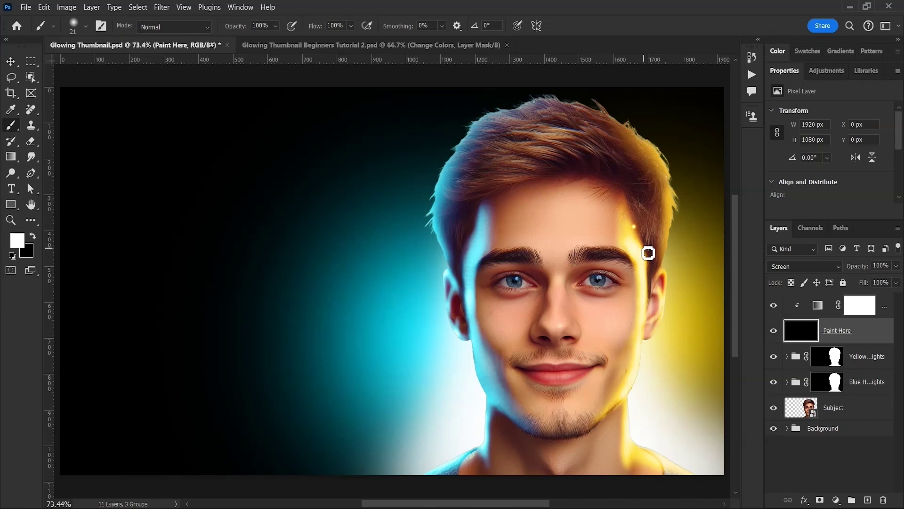
drag(634, 227, 643, 247)
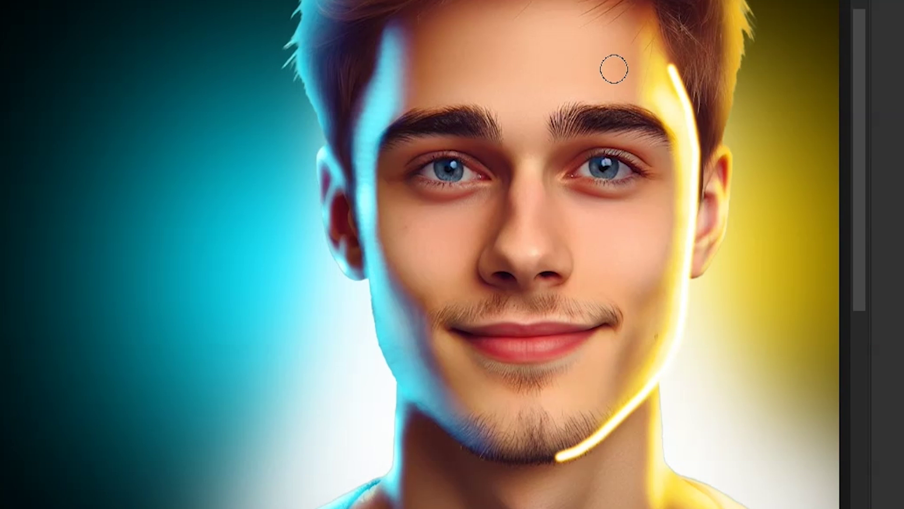
drag(623, 82, 622, 45)
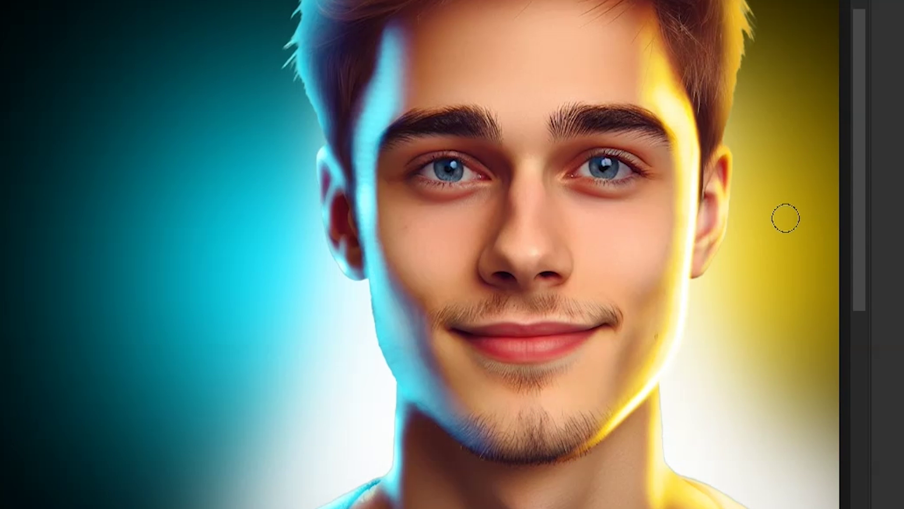
Paint a thin white outline along the hair's edge on the yellow glow's side and fade its inner side with a soft brush
key(b)
click(720, 137)
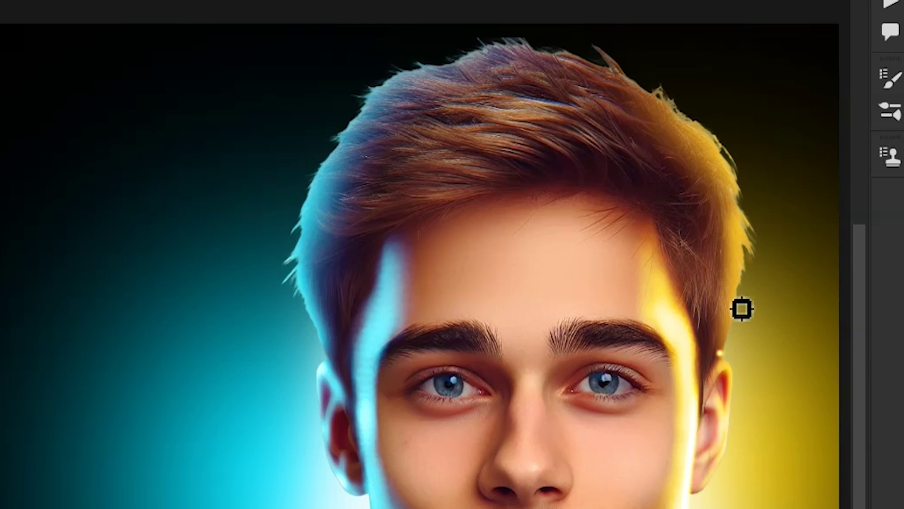
shift+click(735, 80)
mouse_move(752, 286)
mouse_down()
mouse_move(743, 202)
mouse_move(646, 94)
mouse_move(511, 47)
mouse_up()
alt+right_click(564, 149)
drag(595, 158, 608, 157)
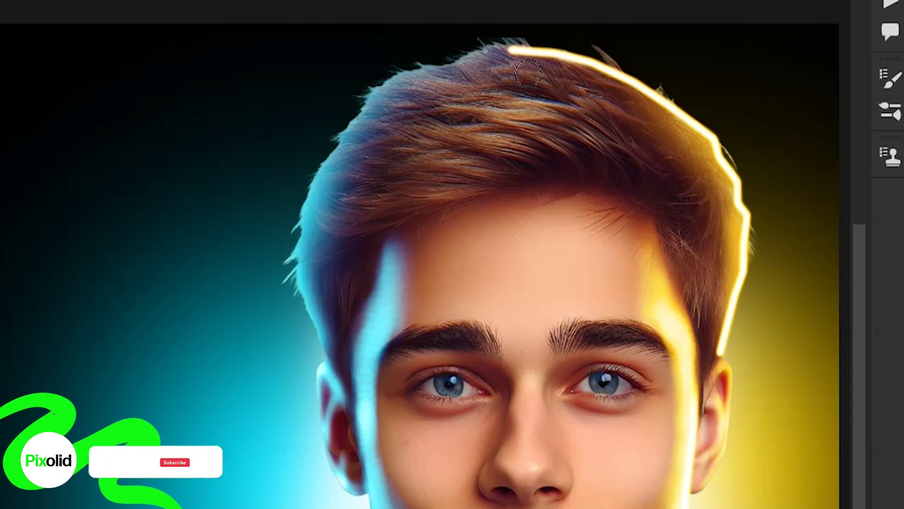
drag(577, 66, 502, 66)
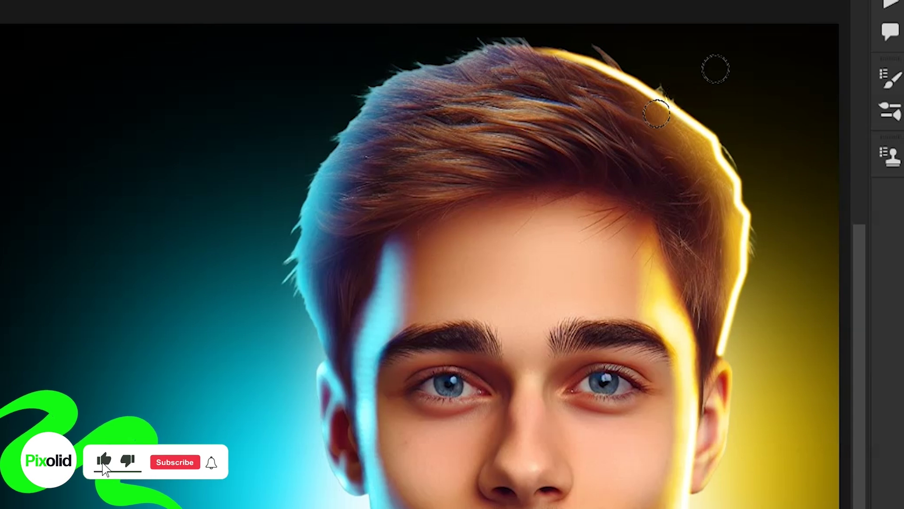
mouse_move(696, 74)
mouse_down()
mouse_move(725, 93)
mouse_move(769, 301)
mouse_move(600, 115)
mouse_move(592, 71)
mouse_up()
Set the brush flow to 23% and paint thin glowing hair strands and an ear edge on the yellow glow's side
drag(414, 51, 432, 51)
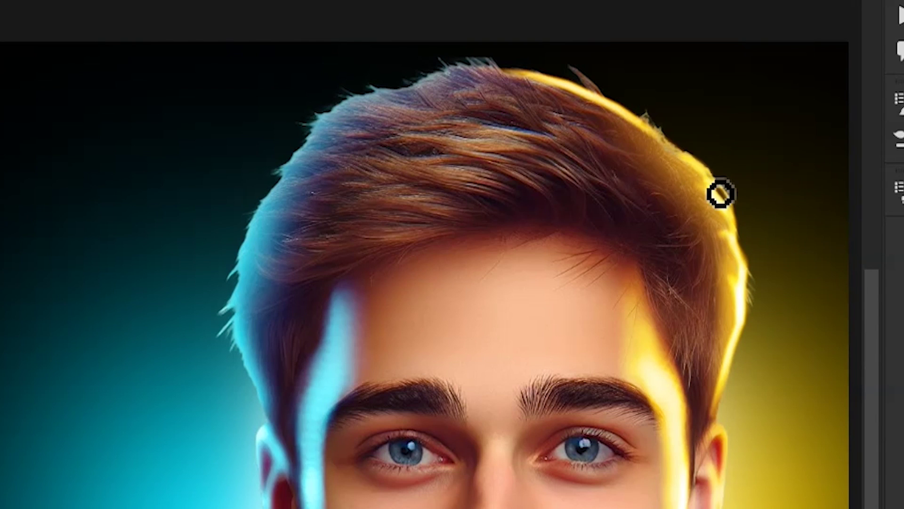
mouse_move(721, 193)
mouse_down()
mouse_move(635, 191)
mouse_move(638, 98)
mouse_move(650, 134)
mouse_move(636, 120)
mouse_move(691, 167)
mouse_move(662, 128)
mouse_move(642, 127)
mouse_up()
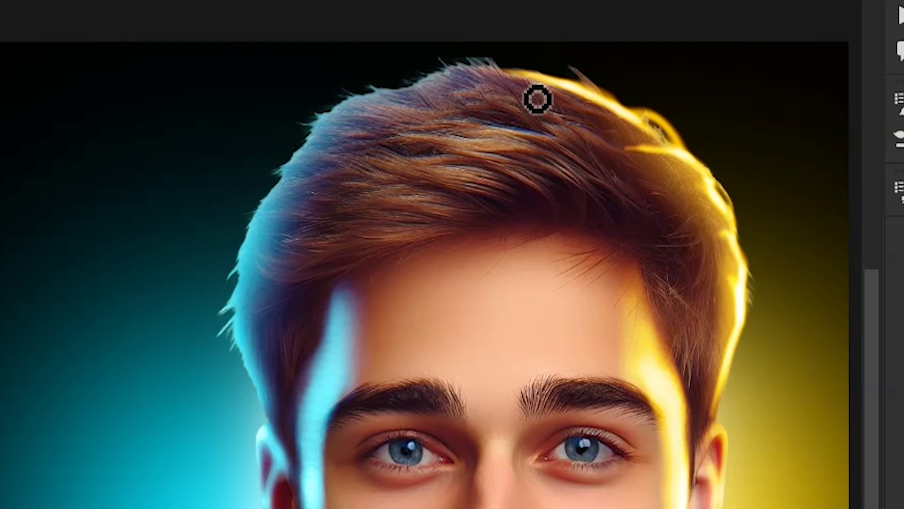
drag(537, 99, 460, 76)
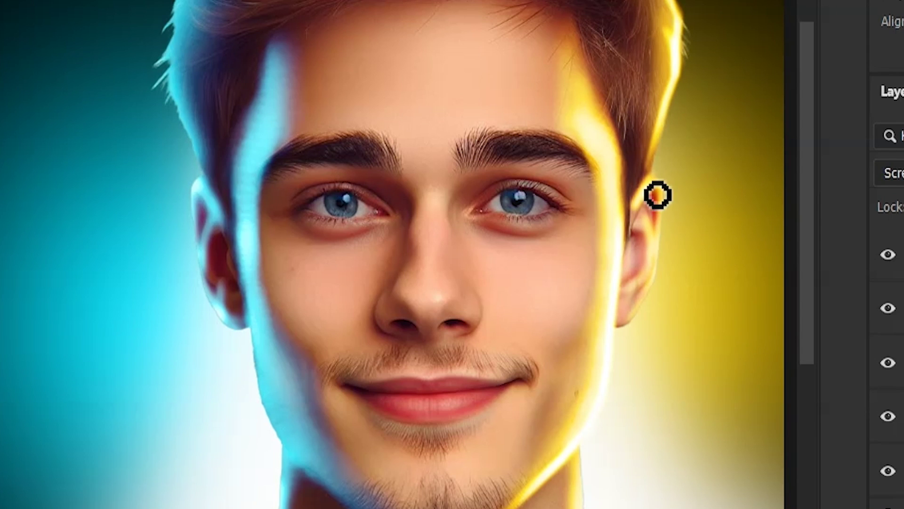
mouse_move(658, 194)
mouse_down()
mouse_move(672, 254)
mouse_move(665, 244)
mouse_move(644, 301)
mouse_up()
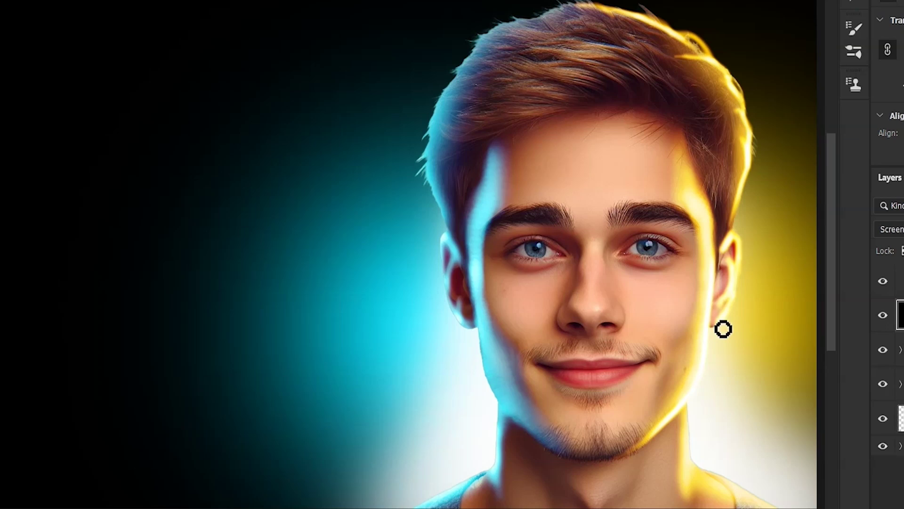
Paint a thin white highlight along the hair's outer edge on the cyan glow's side, up to the top of the head
drag(261, 99, 236, 223)
key(ctrl+z)
alt+right_click(409, 248)
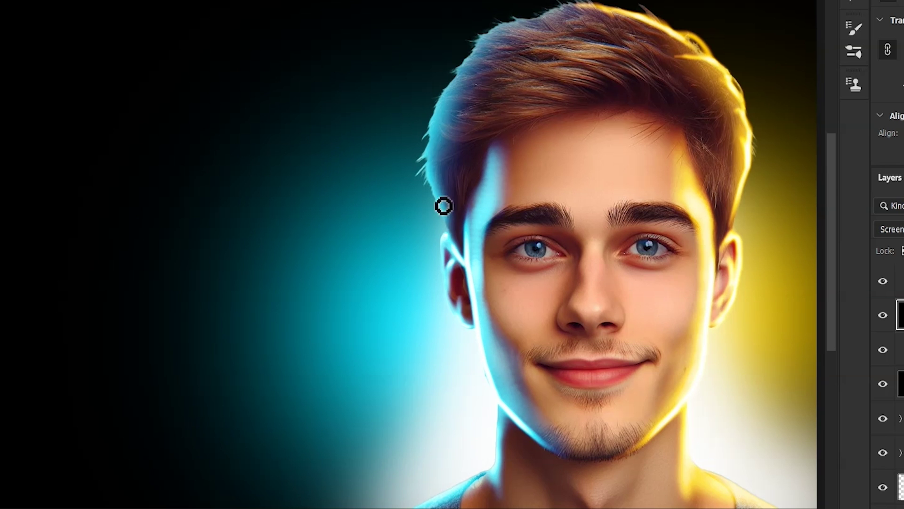
mouse_move(440, 195)
mouse_down()
mouse_move(445, 107)
mouse_move(570, 16)
mouse_up()
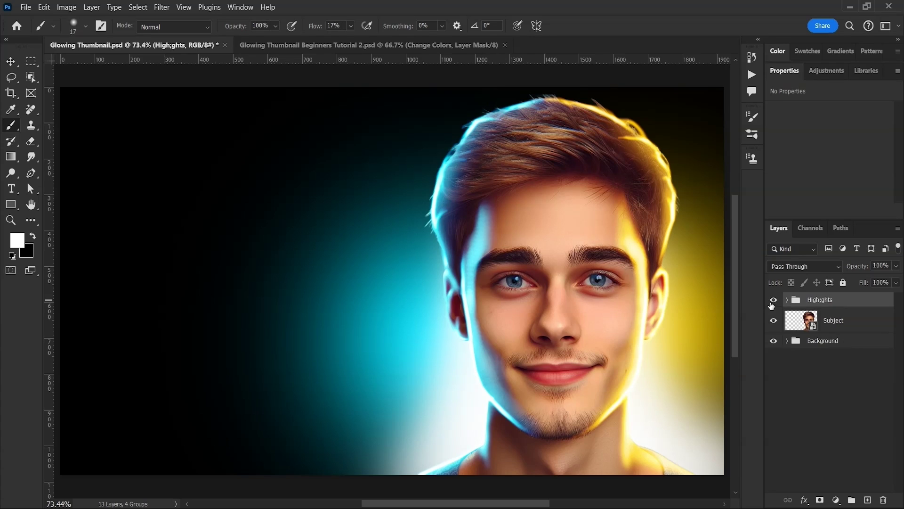
Compare the portrait with and without the Highlights group
click(772, 301)
click(773, 302)
click(772, 302)
click(773, 301)
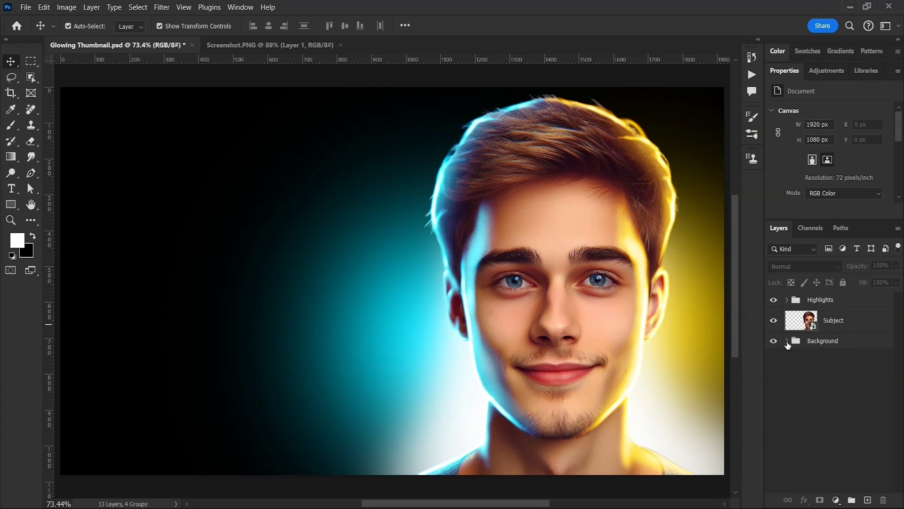
Enlarge the Highlights group, the Subject layer and the white glow fill together slightly
click(787, 341)
click(830, 318)
ctrl+click(826, 300)
ctrl+click(883, 363)
scroll(424, 257, down, 5)
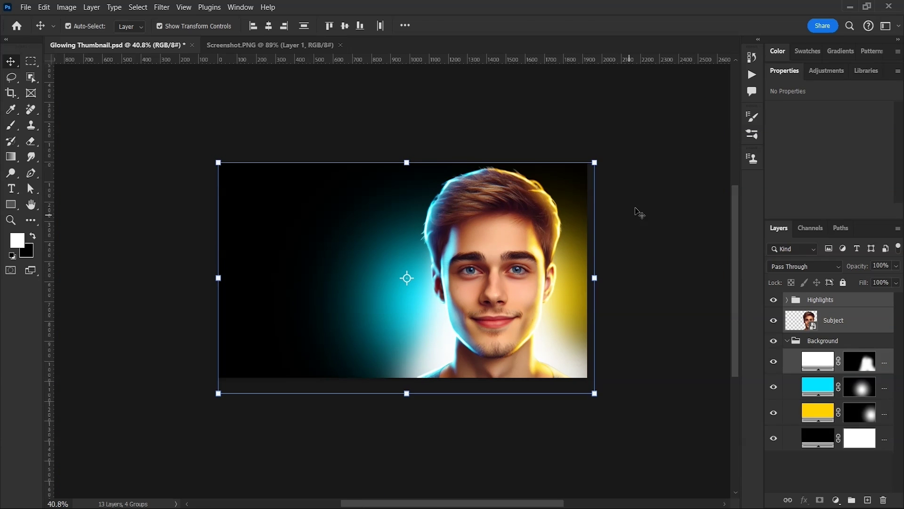
drag(596, 161, 624, 145)
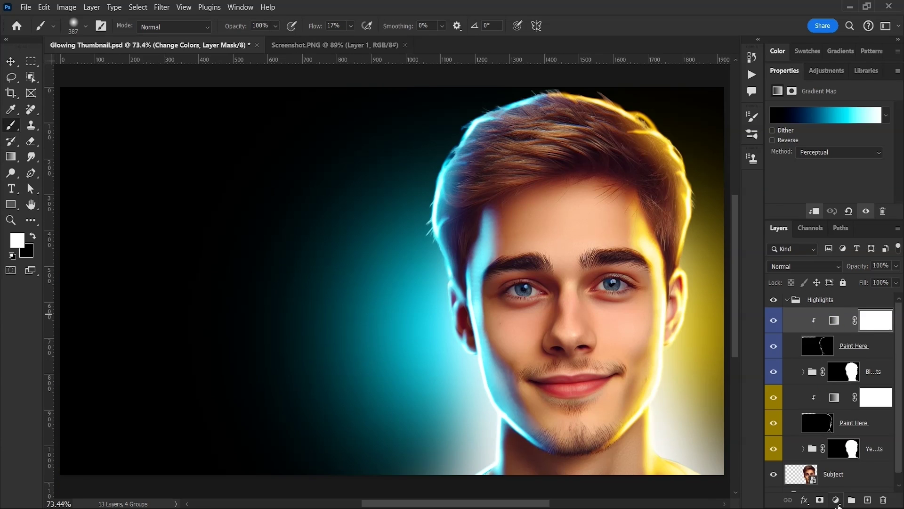
Add a saturated yellow Solid Color fill layer at the top of the Highlights group
click(837, 502)
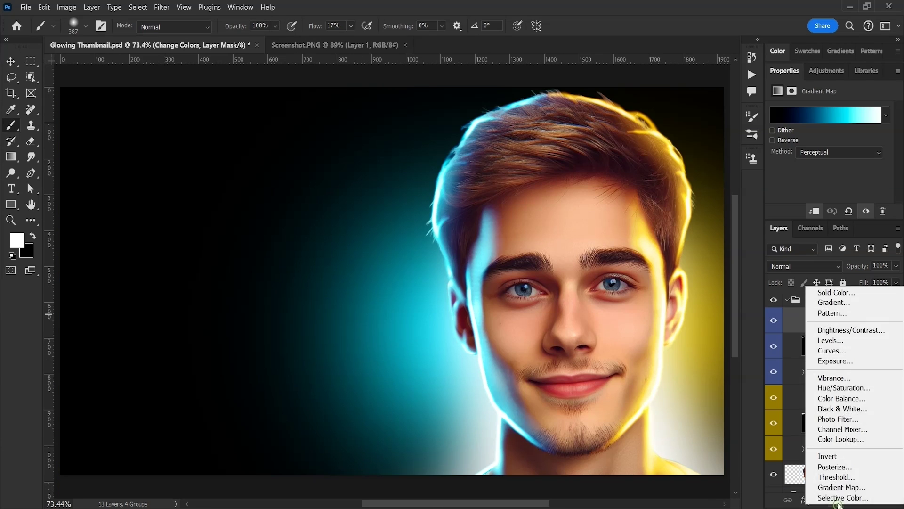
click(831, 293)
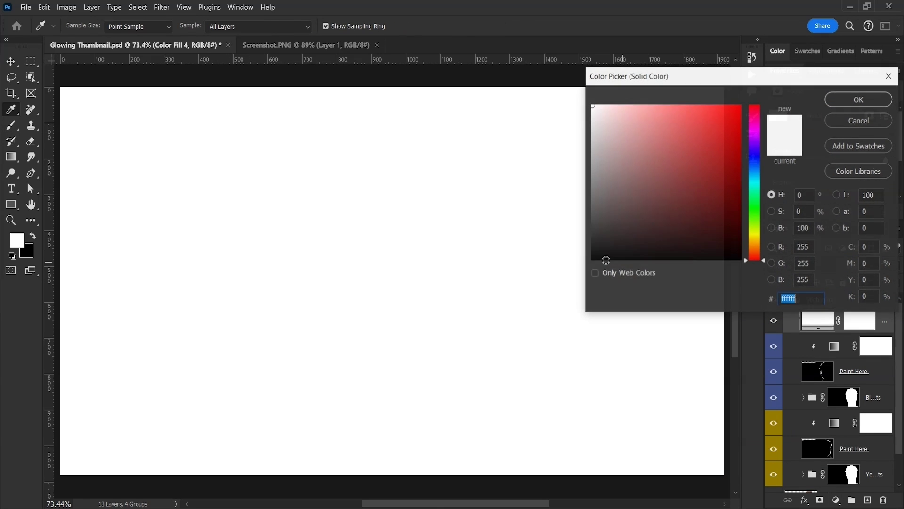
drag(754, 251, 754, 236)
click(740, 107)
click(865, 97)
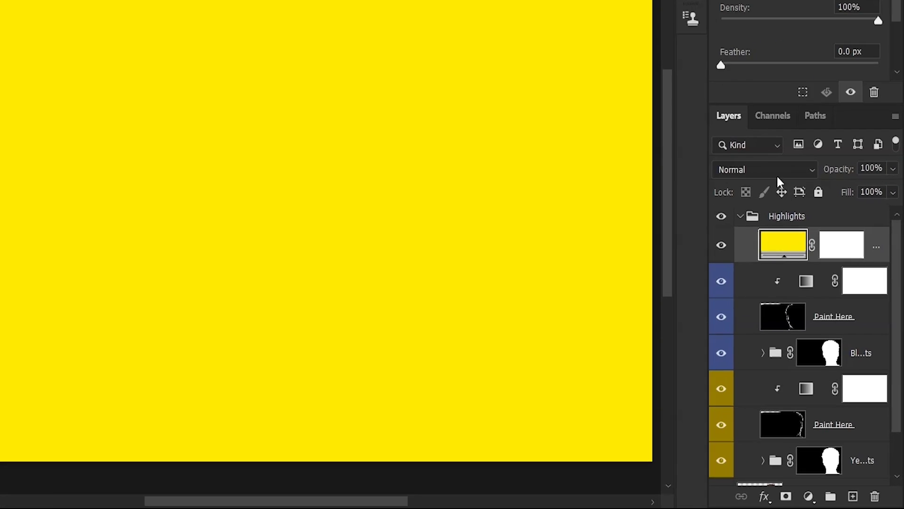
Set the yellow fill layer to Linear Dodge (Add) and invert its mask
click(815, 267)
click(768, 207)
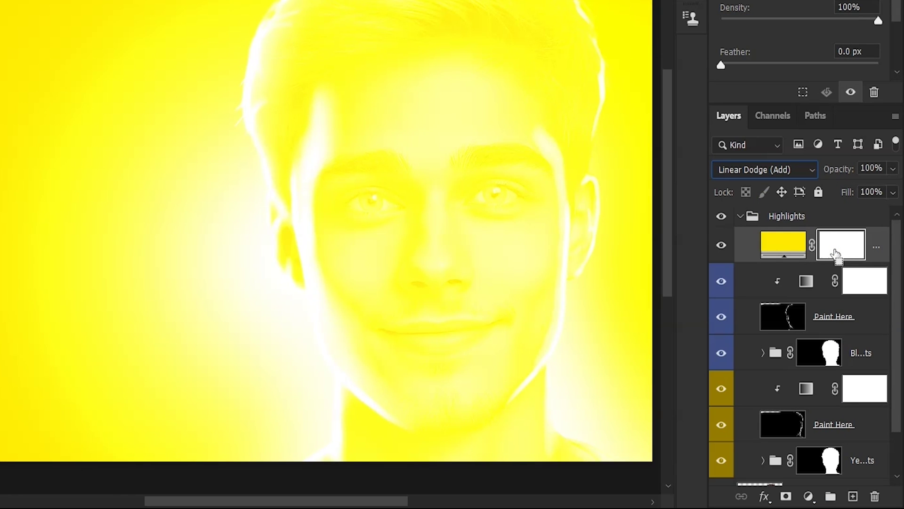
key(ctrl+i)
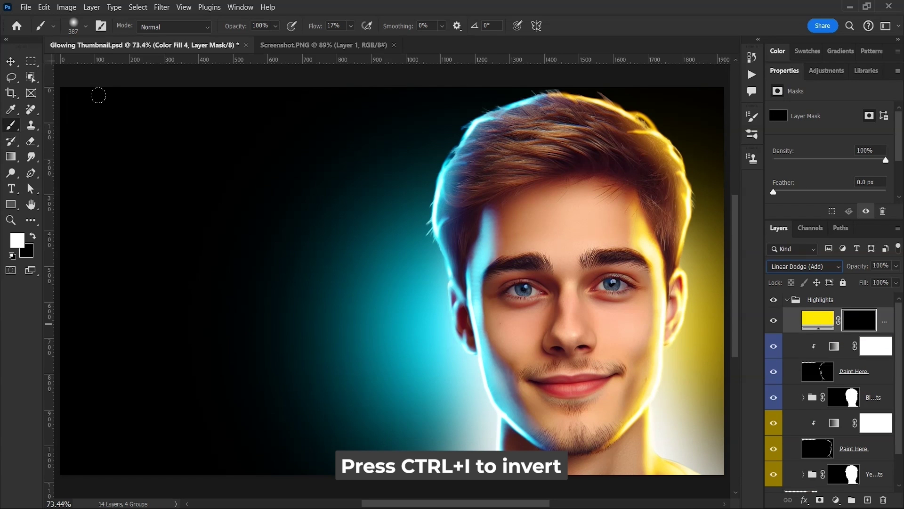
Paint a faint soft glow with a low-flow brush on the fill's mask along the yellow-side hair edge, undoing the excess strokes
drag(564, 173, 496, 174)
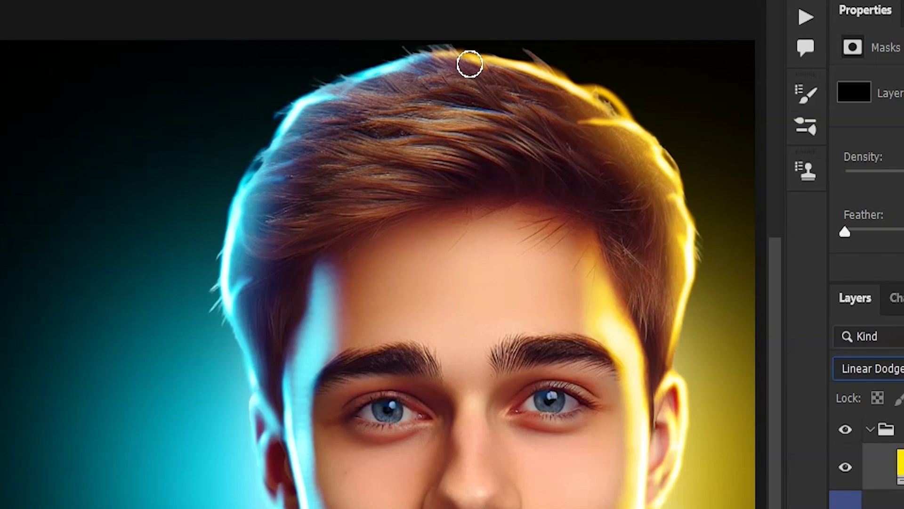
drag(560, 97, 630, 111)
key(ctrl+z)
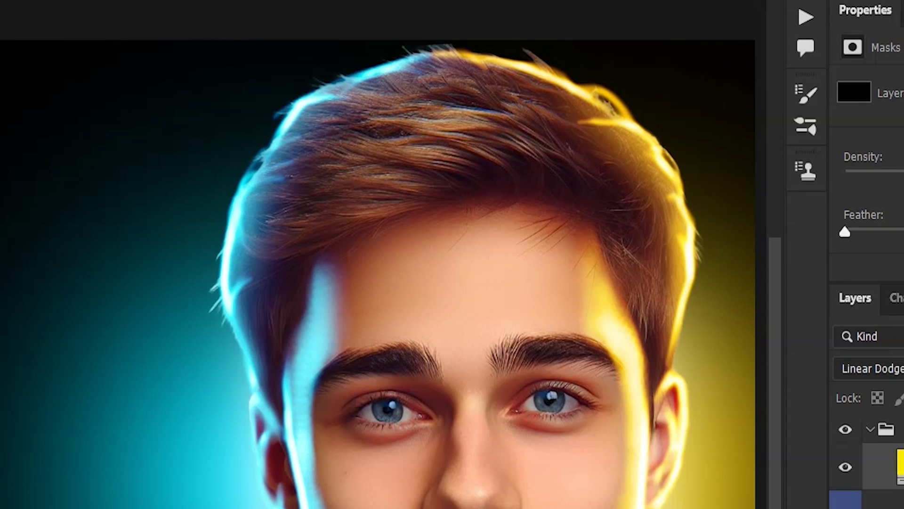
mouse_move(511, 91)
mouse_down()
mouse_move(522, 59)
mouse_move(594, 89)
mouse_move(677, 183)
mouse_move(692, 268)
mouse_up()
mouse_move(657, 148)
mouse_down()
mouse_move(687, 319)
mouse_move(673, 382)
mouse_up()
drag(689, 235, 641, 505)
mouse_move(664, 348)
mouse_down()
mouse_move(686, 213)
mouse_move(566, 70)
mouse_up()
key(ctrl+z)
key(ctrl+z)
key(ctrl+z)
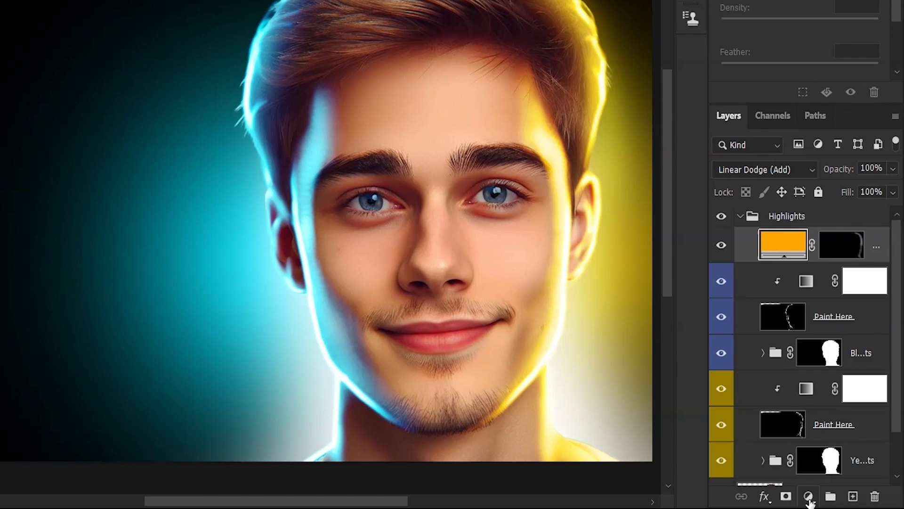
Add a #00f0ff Solid Color fill layer above the orange fill in the Highlights group and invert its mask
click(809, 496)
click(804, 200)
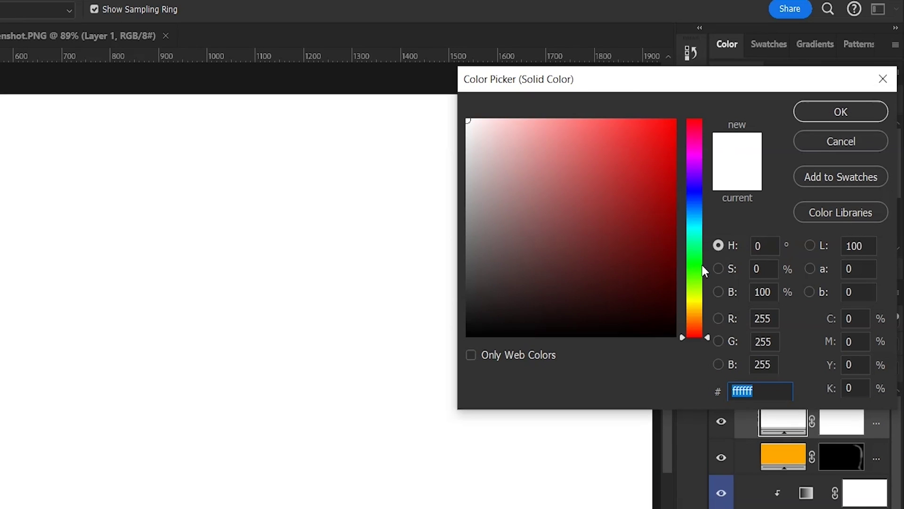
drag(703, 266, 698, 224)
drag(665, 131, 700, 109)
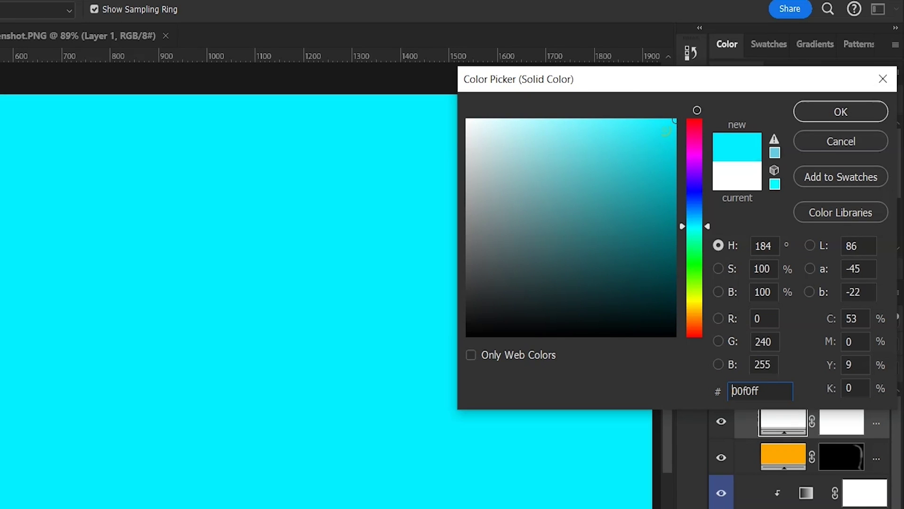
click(829, 116)
key(ctrl+i)
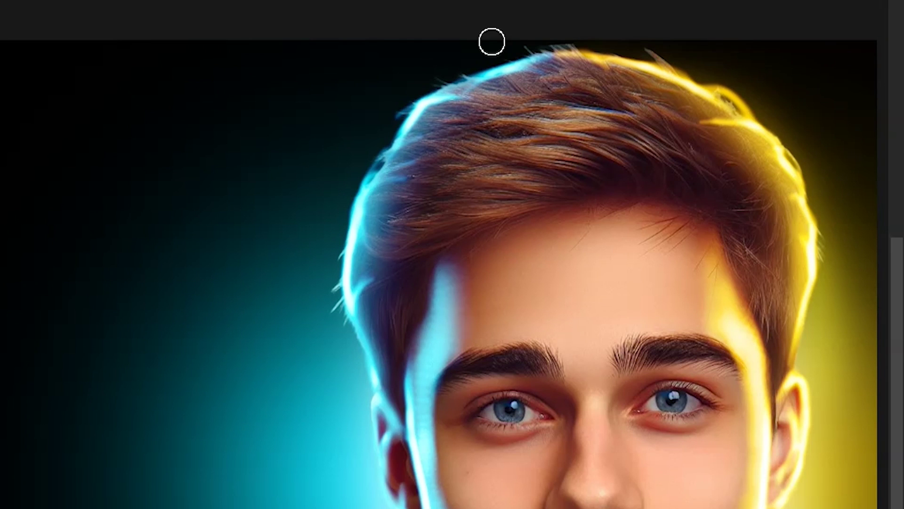
Paint a soft cyan glow along the hair's edge on the cyan side and check the Highlights group's effect by hiding and showing it
mouse_move(467, 58)
mouse_down()
mouse_move(347, 377)
mouse_move(395, 506)
mouse_up()
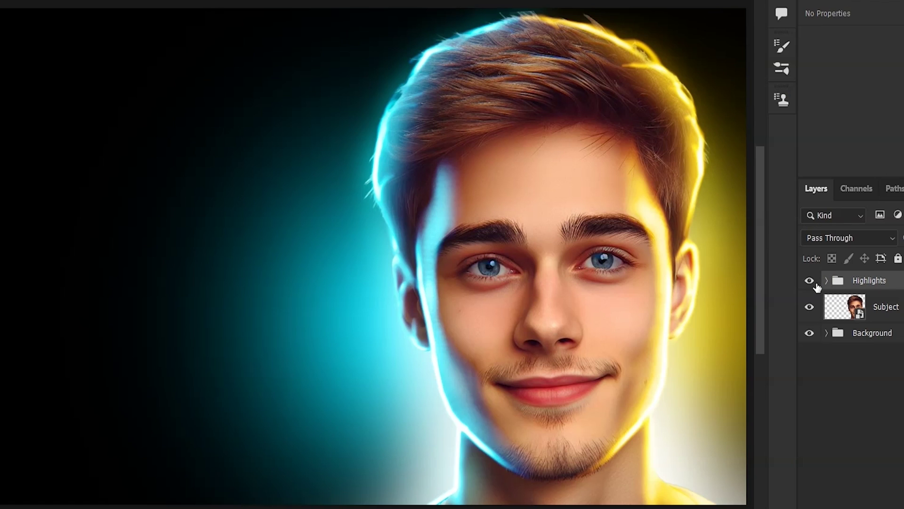
click(809, 282)
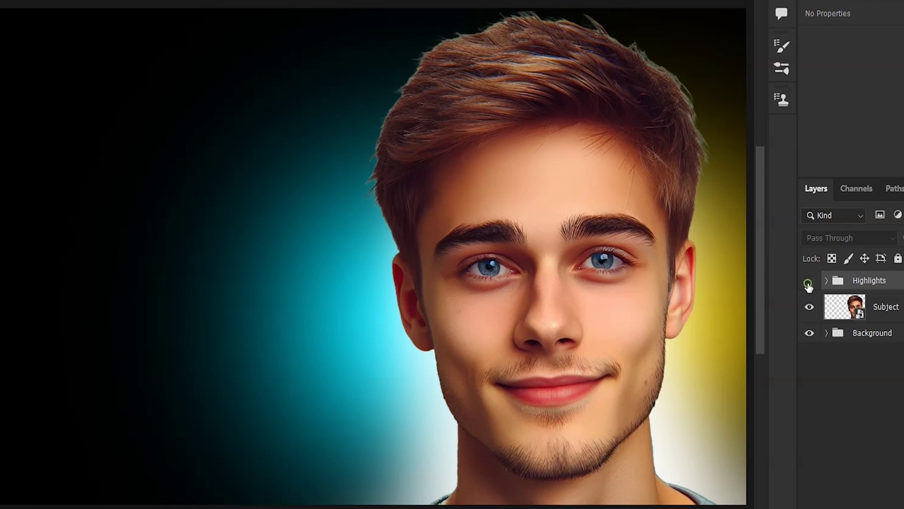
click(809, 283)
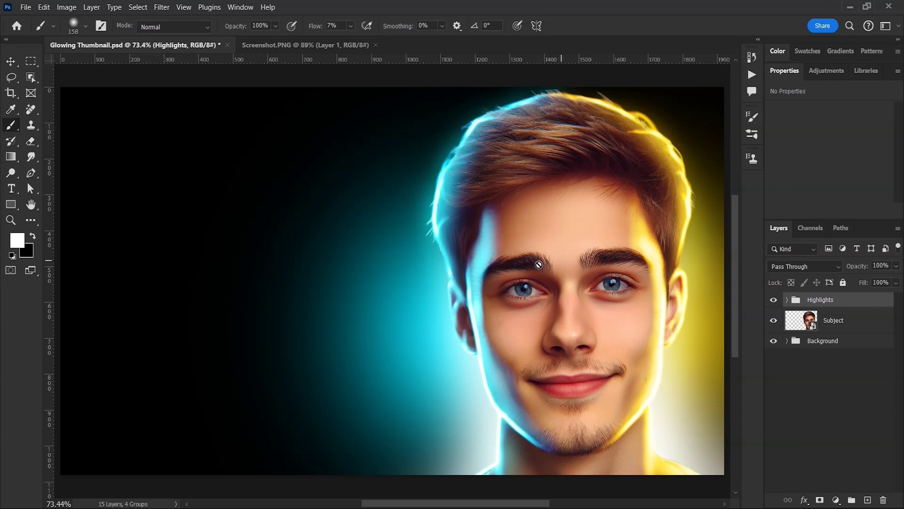
Convert Layer 1 of Screenshot.PNG to a smart object
click(253, 46)
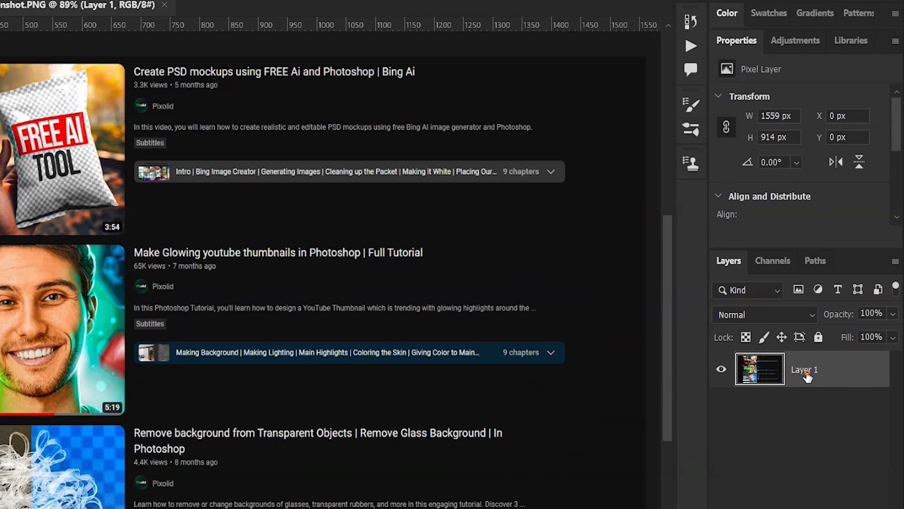
right_click(834, 308)
click(764, 145)
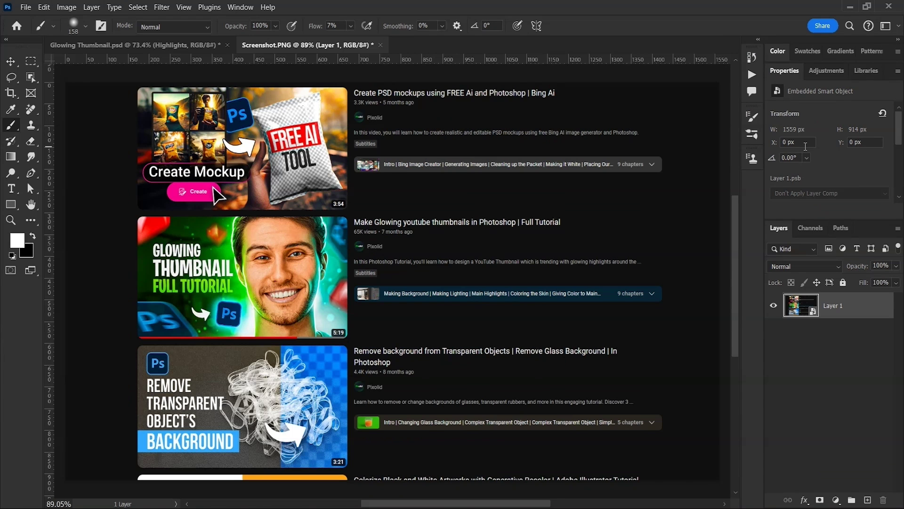
Bring the screenshot layer into Glowing Thumbnail.psd and place it in the Background group directly above the black fill
click(9, 62)
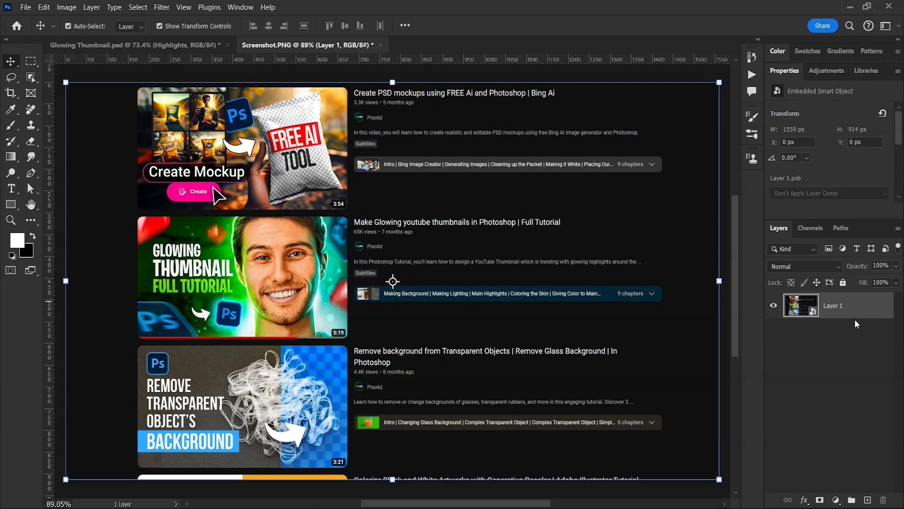
drag(843, 308, 250, 118)
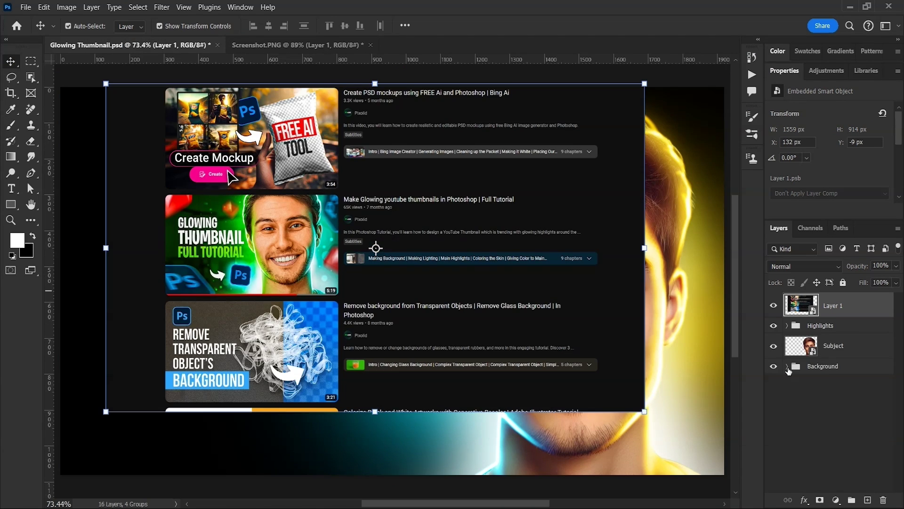
drag(839, 306, 853, 449)
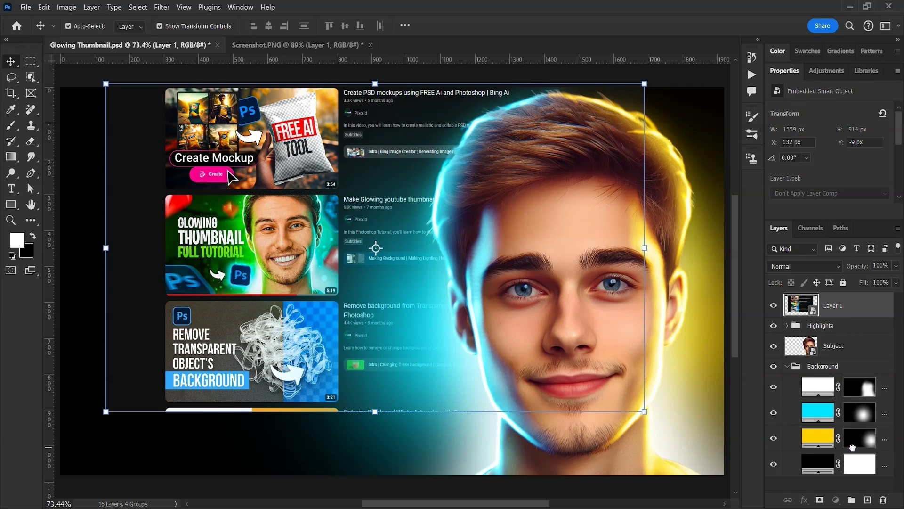
Distort the screenshot layer in perspective and skew it so its rows slant and taper towards the portrait
scroll(458, 254, down, 2)
scroll(457, 252, down, 1)
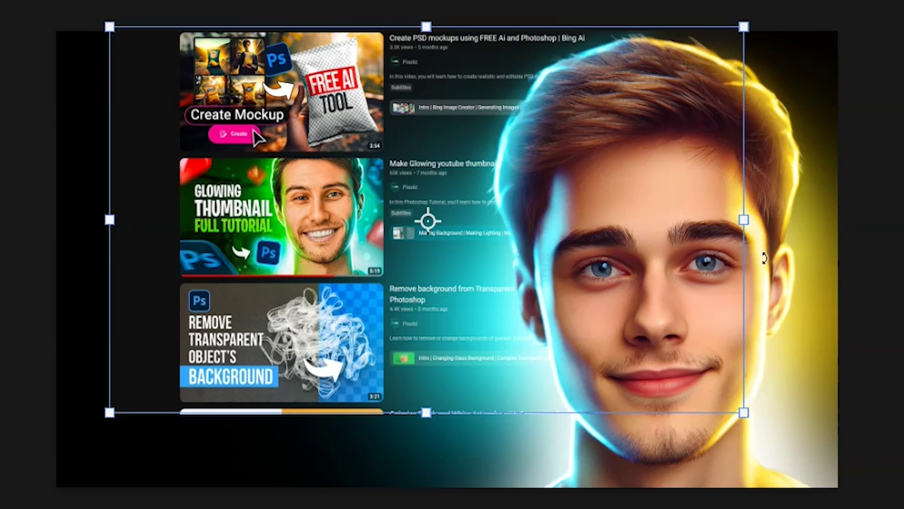
click(576, 249)
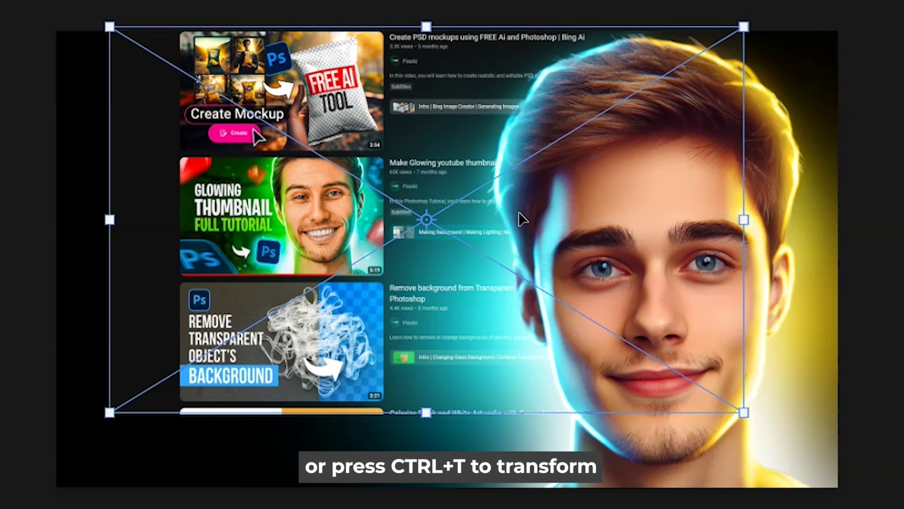
right_click(522, 218)
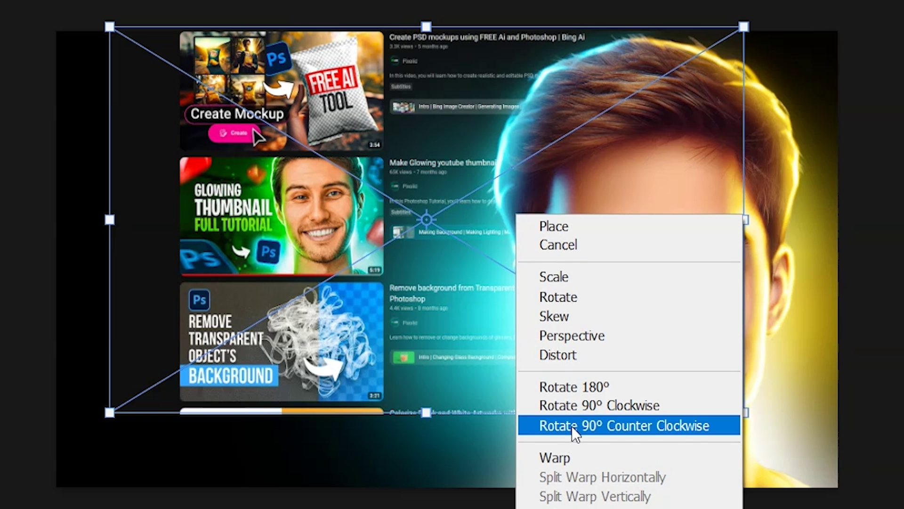
click(589, 350)
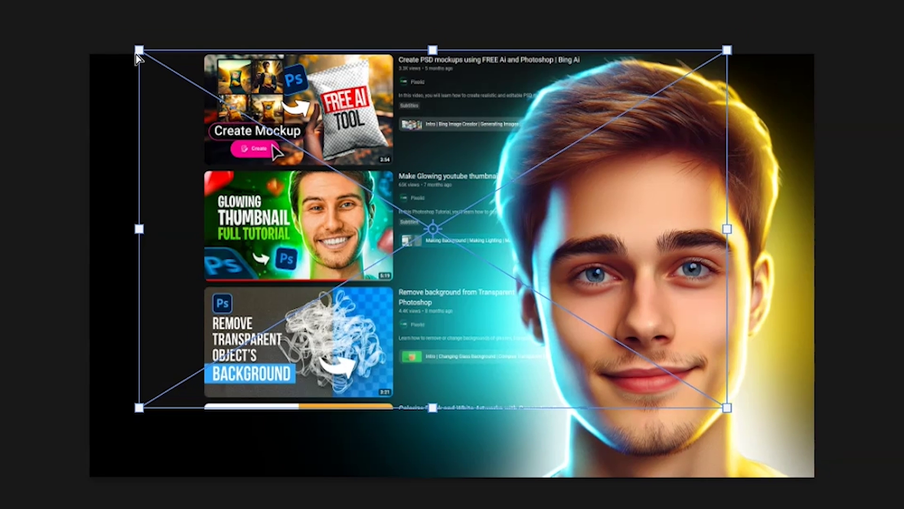
drag(110, 26, 109, 10)
drag(173, 62, 172, 30)
drag(443, 64, 397, 61)
drag(444, 421, 480, 425)
drag(181, 241, 183, 259)
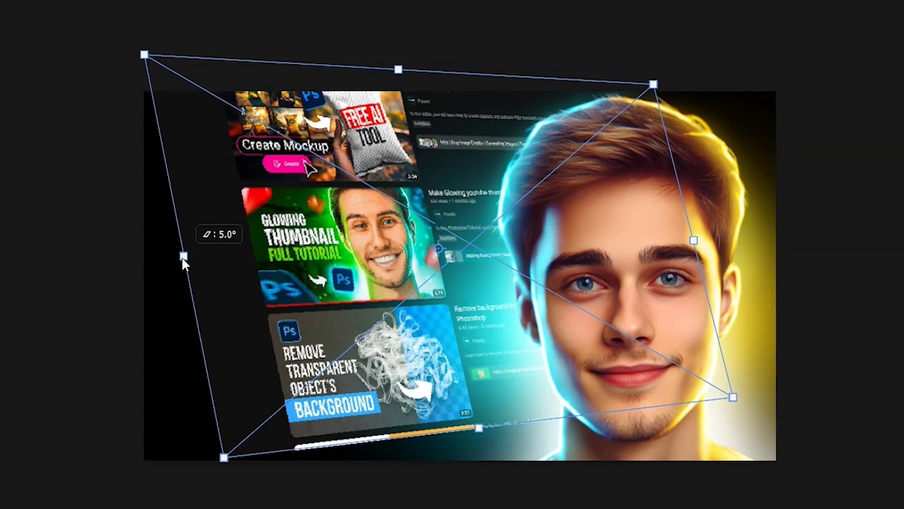
drag(144, 55, 141, 36)
drag(694, 239, 690, 221)
Widen, stretch and reposition the slanted screenshot over the empty area beside the portrait
drag(528, 281, 490, 295)
right_click(467, 272)
click(505, 323)
drag(652, 234, 753, 228)
drag(147, 269, 124, 271)
drag(480, 433, 487, 473)
drag(435, 356, 409, 348)
Refine the screenshot's size and perspective until the green Glowing Thumbnail tile sits tilted and large beside the portrait
right_click(408, 347)
click(464, 85)
drag(687, 77, 693, 77)
drag(50, 38, 45, 2)
drag(95, 287, 54, 291)
drag(438, 486, 440, 495)
drag(636, 315, 636, 254)
right_click(636, 255)
click(668, 320)
drag(796, 278, 796, 292)
drag(452, 349, 462, 361)
drag(776, 383, 808, 375)
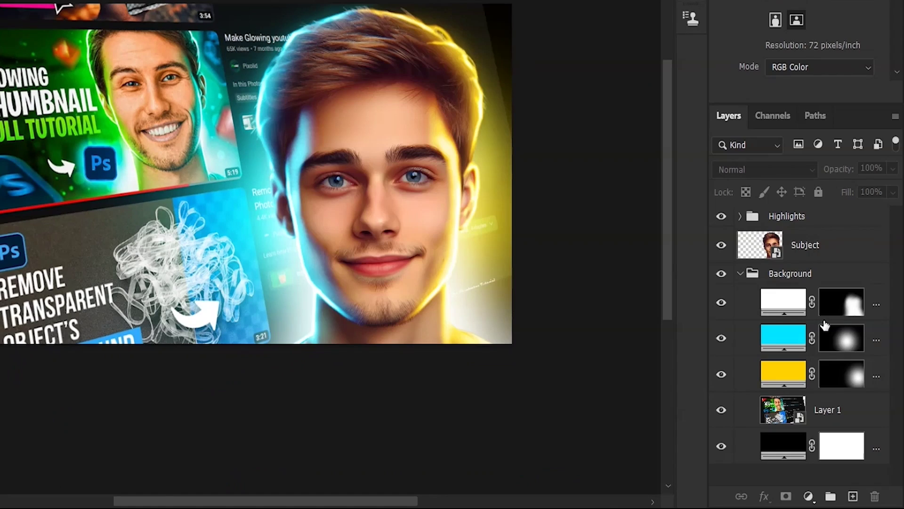
Add a layer mask to the screenshot layer and paint out its edge on the portrait's yellow side with soft black at 100% flow
click(793, 411)
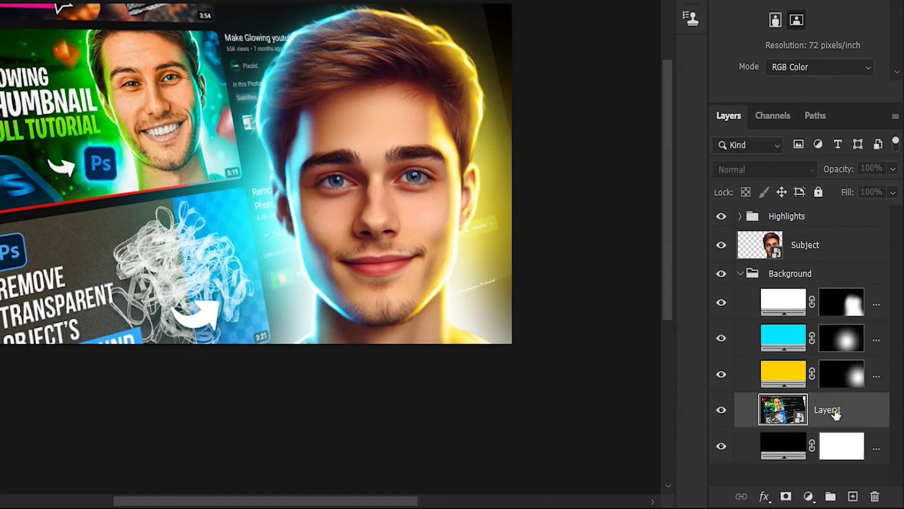
click(786, 496)
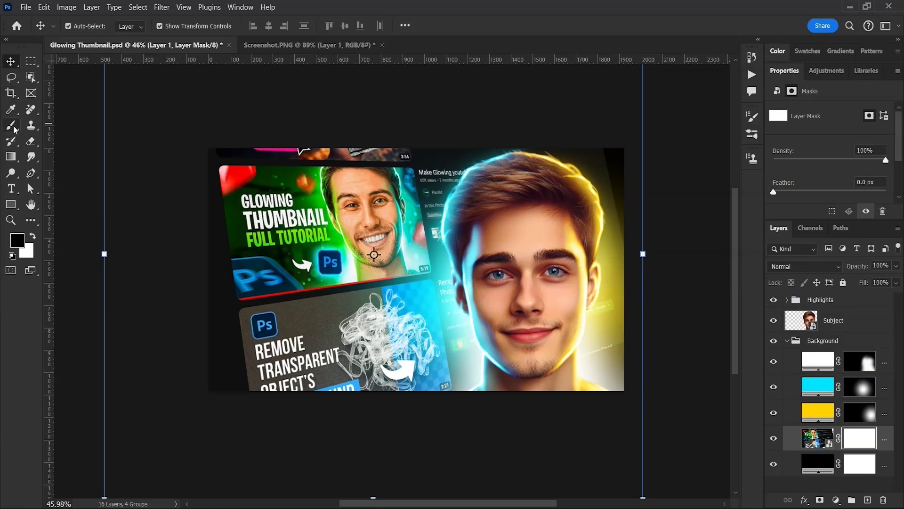
click(13, 127)
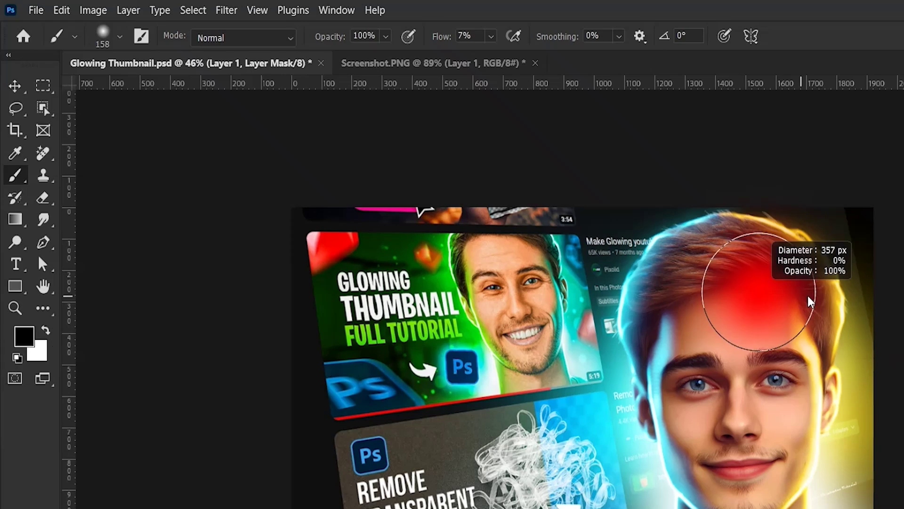
drag(808, 301, 736, 301)
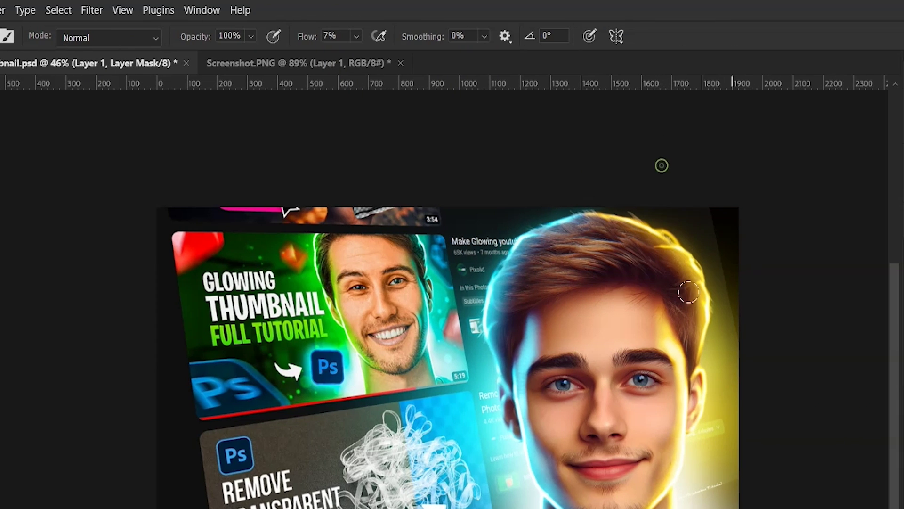
drag(306, 37, 507, 49)
drag(694, 172, 695, 279)
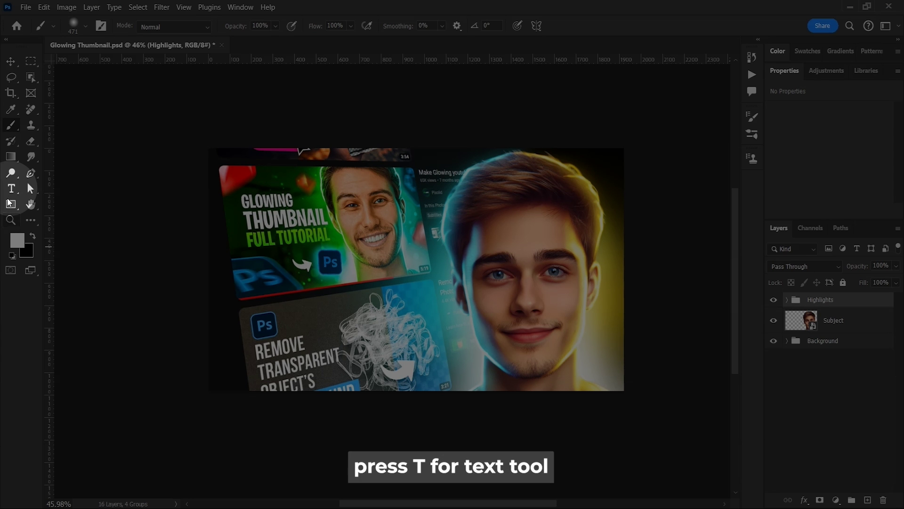
Add the text "Tutorial" over the screenshot tiles beside the portrait
key(t)
click(307, 309)
text(Tutorial)
click(562, 26)
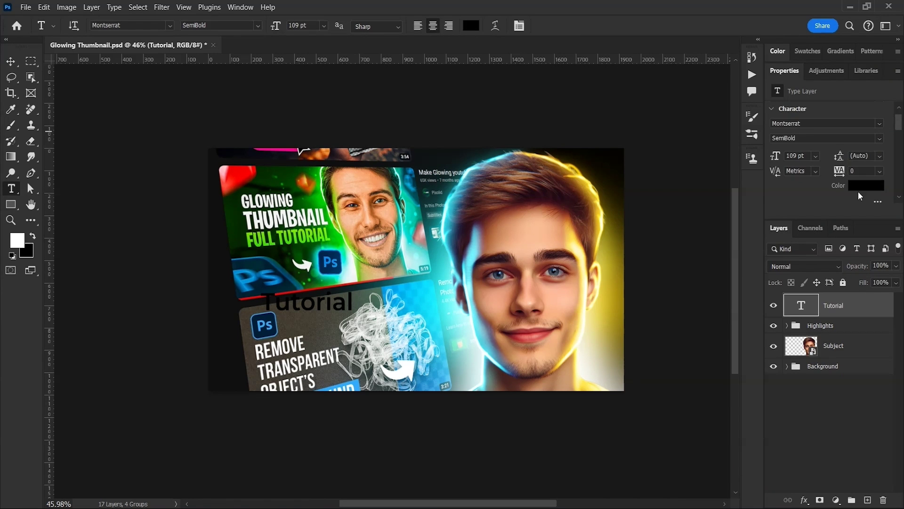
Format the "Tutorial" text in white (ffffff) with the Burbank Big Condensed Bold font and all caps
click(878, 176)
text(ffffff)
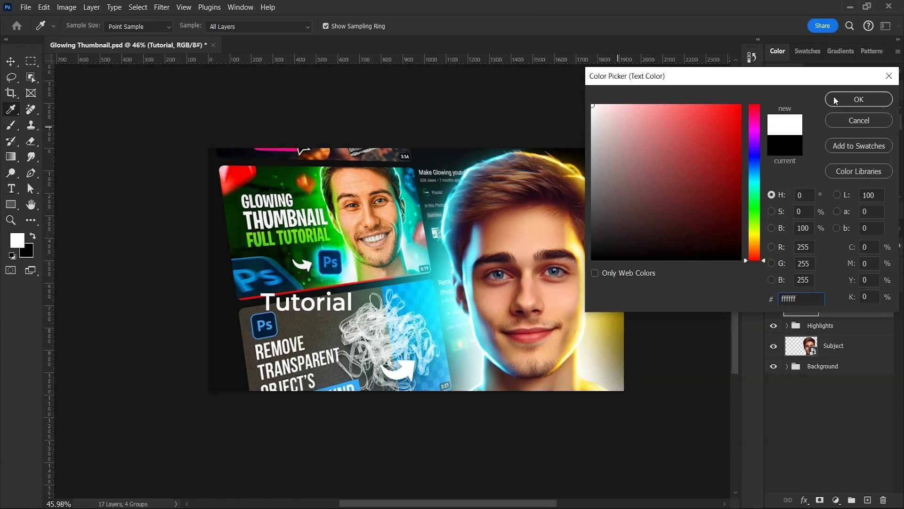
click(840, 100)
click(820, 126)
text(bur)
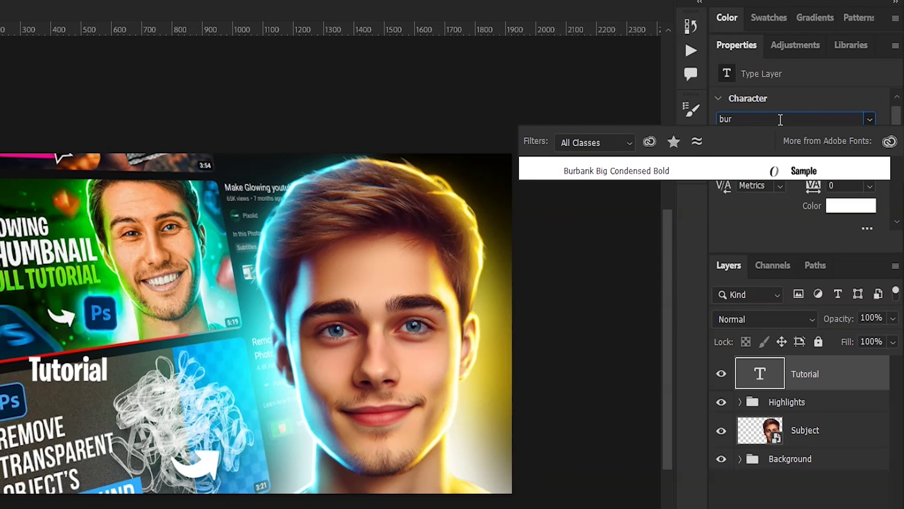
click(655, 169)
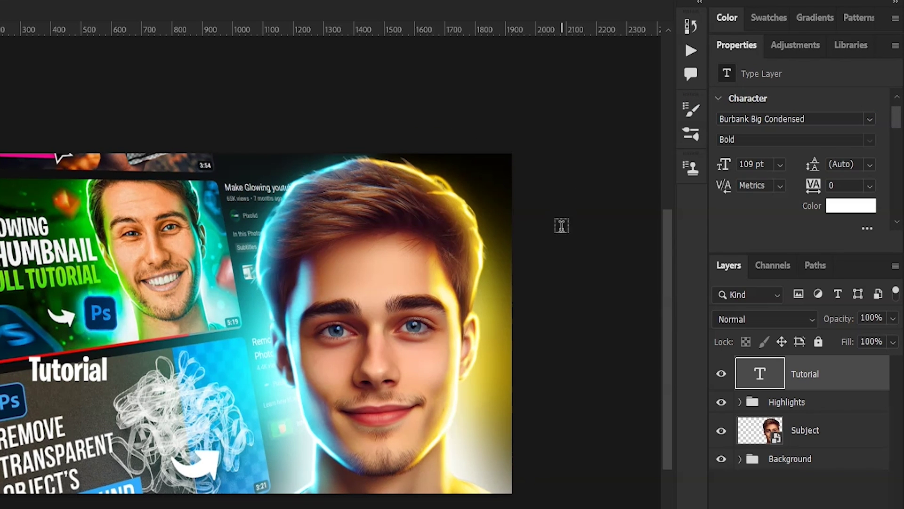
scroll(816, 147, down, 8)
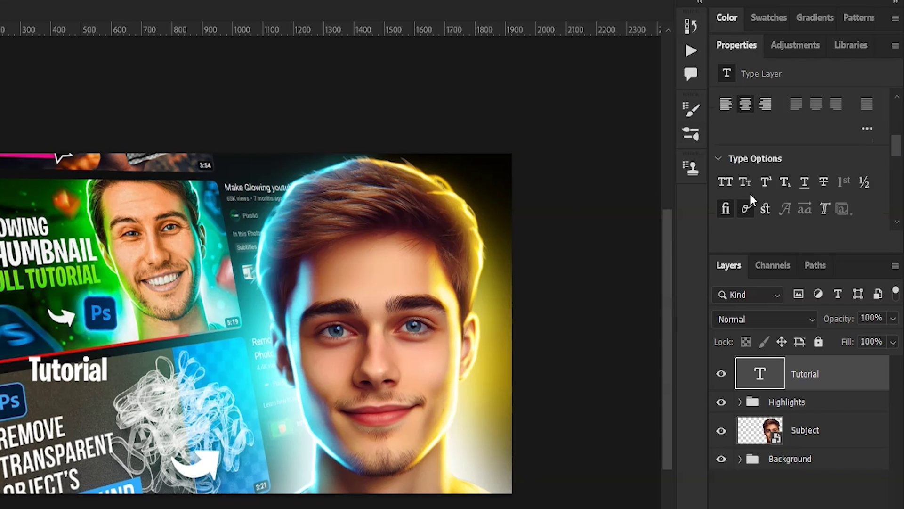
click(726, 183)
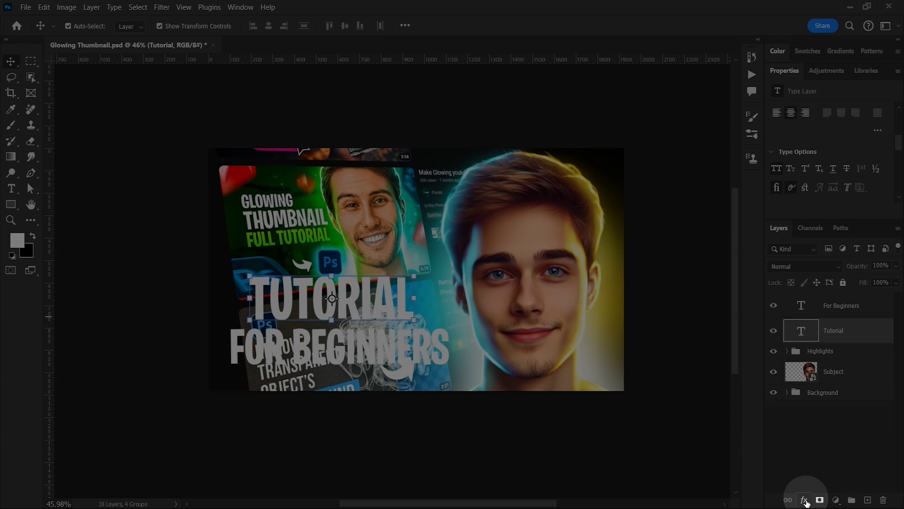
Add a Gradient Overlay to the TUTORIAL text and recolor its gradient stops to yellow and orange
click(805, 500)
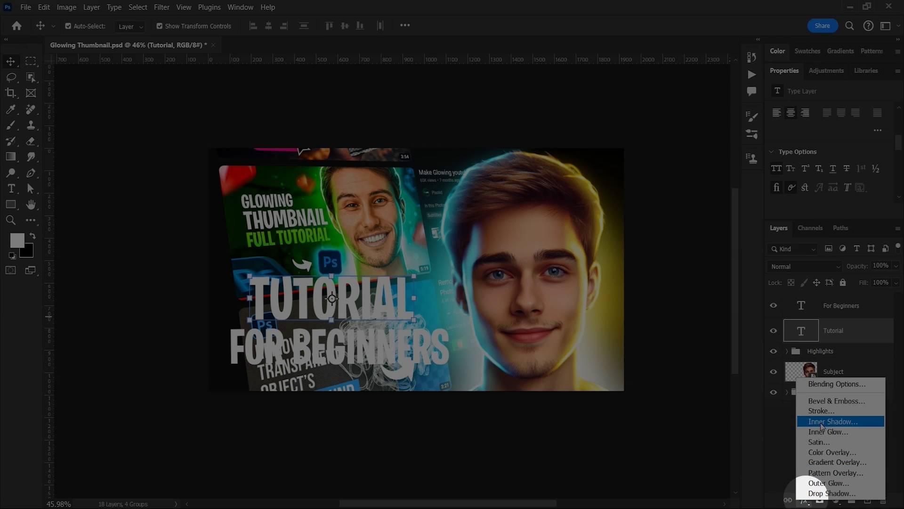
click(842, 463)
click(697, 250)
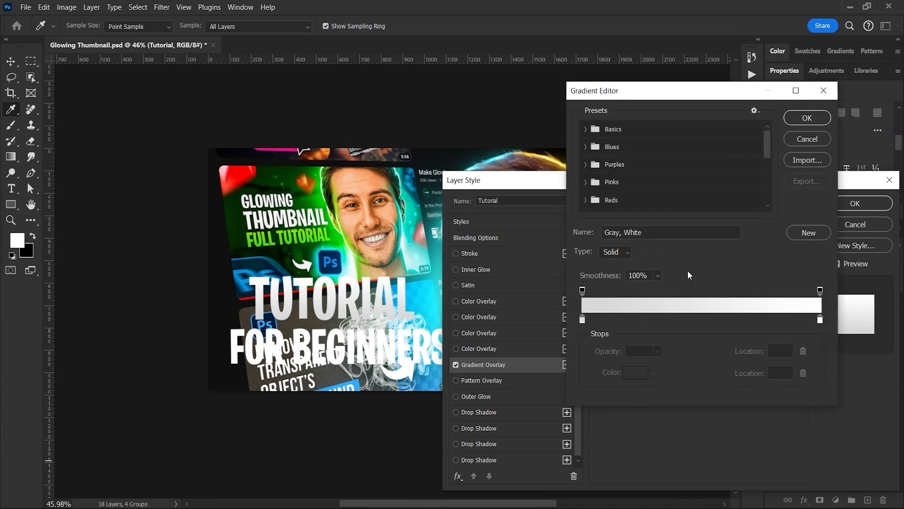
double_click(583, 320)
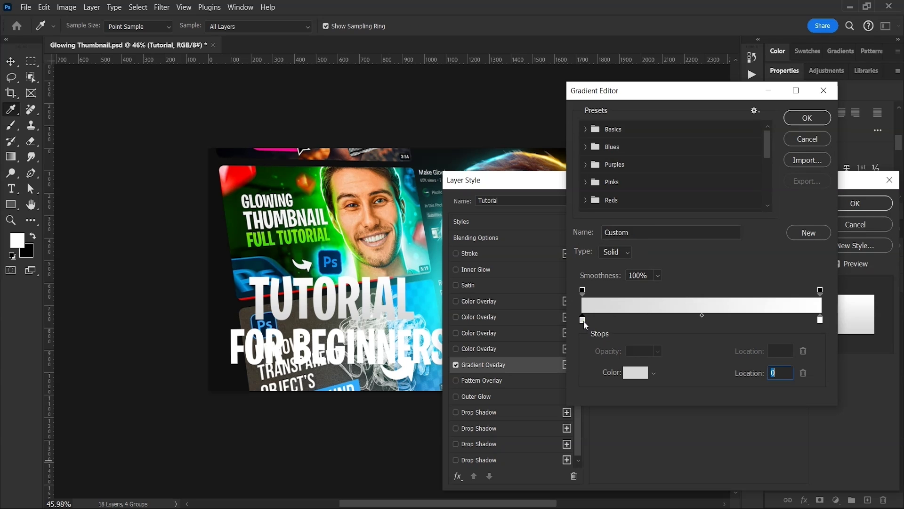
drag(753, 250, 754, 238)
click(741, 106)
click(859, 99)
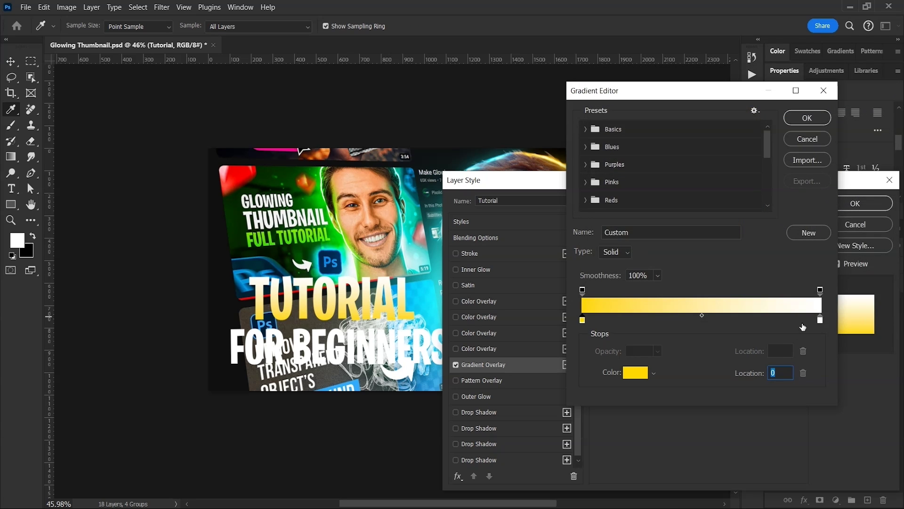
double_click(820, 320)
click(833, 101)
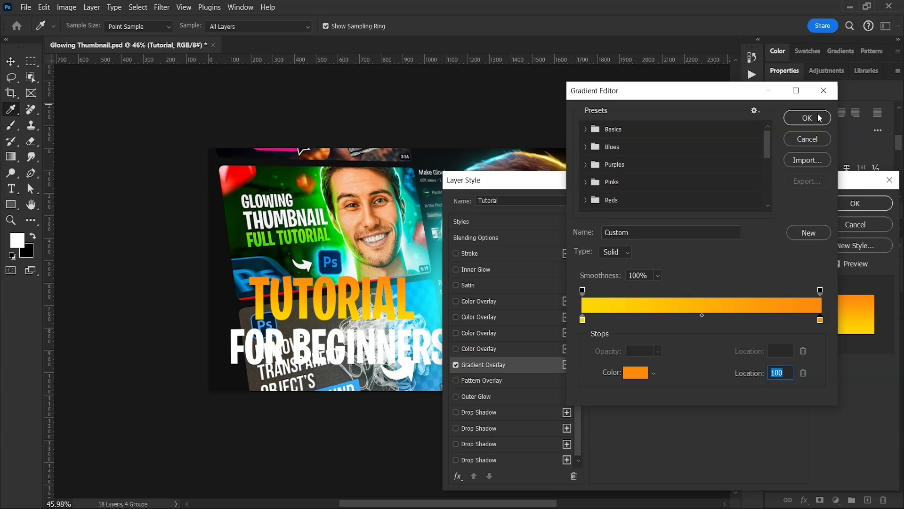
click(806, 117)
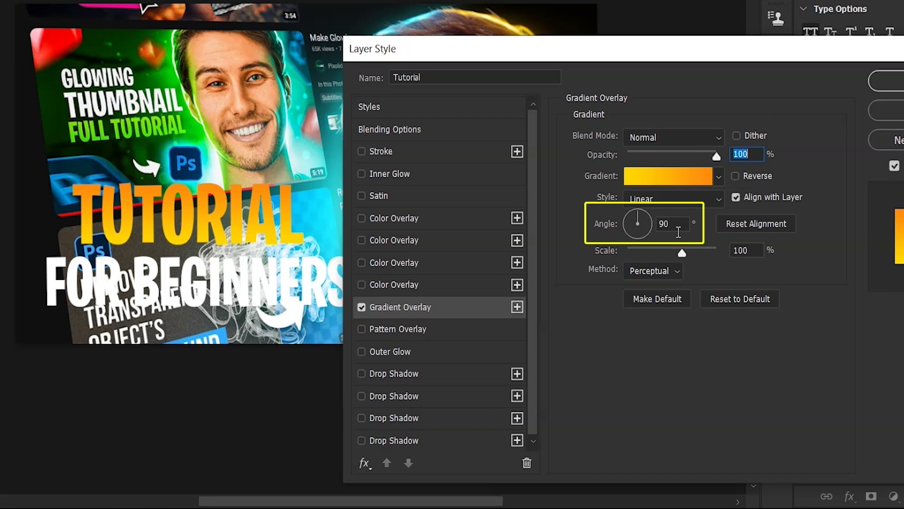
Reverse the TUTORIAL text's gradient so yellow sits on top, reduce its scale to 34% and reposition it over the letters
click(738, 177)
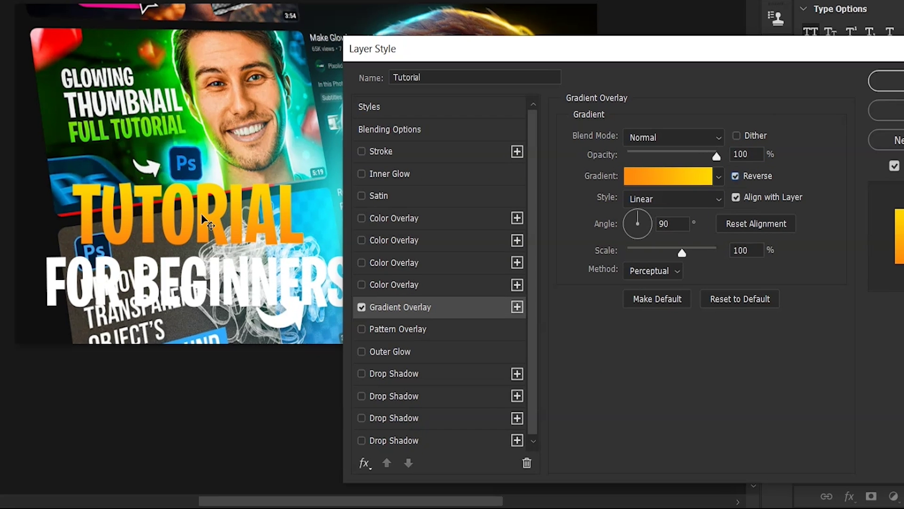
drag(682, 253, 636, 251)
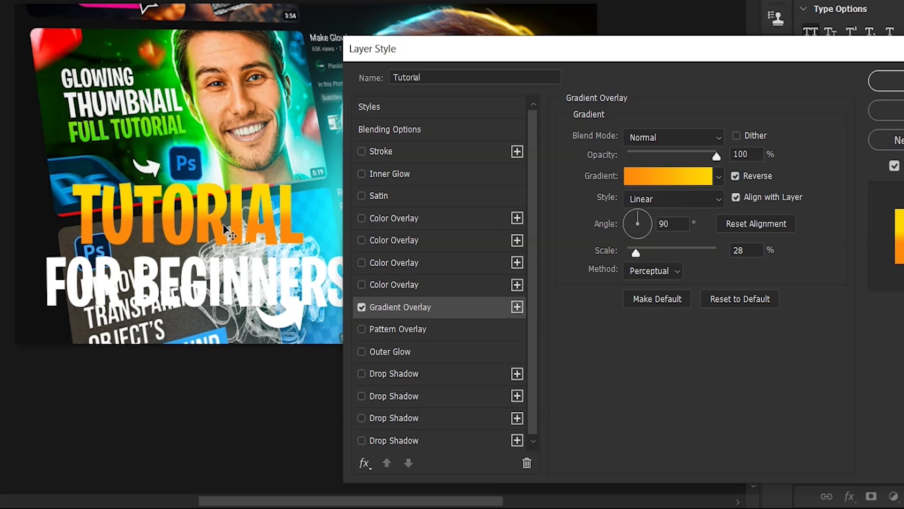
drag(224, 228, 225, 237)
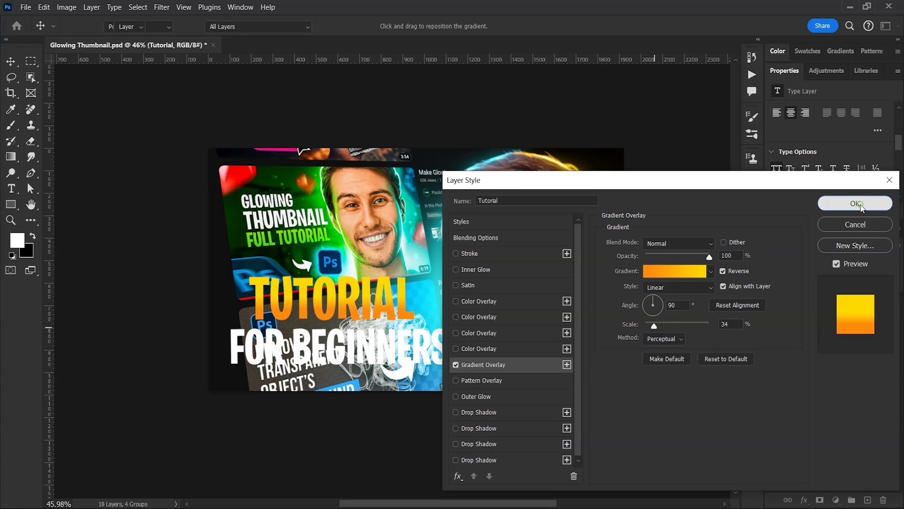
click(885, 81)
Enlarge the TUTORIAL text proportionally until it spans the full width of the FOR BEGINNERS line
drag(413, 276, 449, 264)
key(Return)
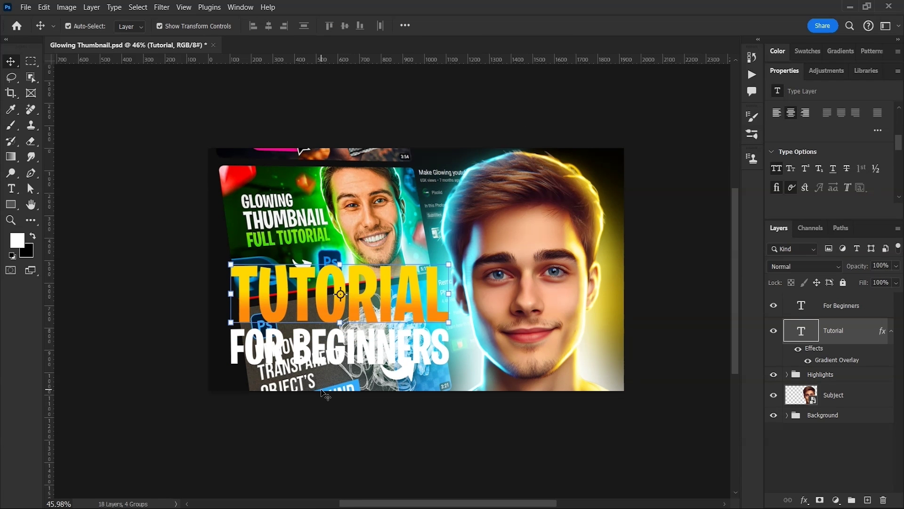
Add a Bevel & Emboss effect to the TUTORIAL text
key(ctrl+0)
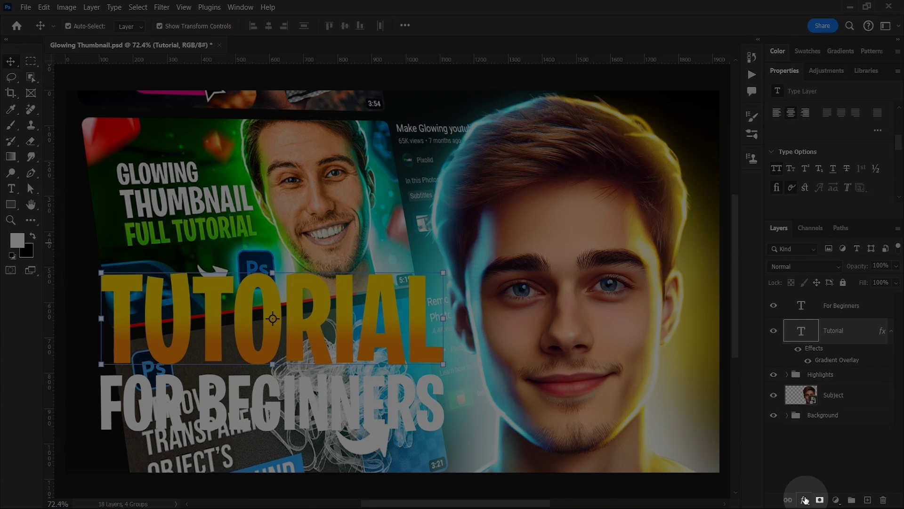
click(805, 500)
click(803, 394)
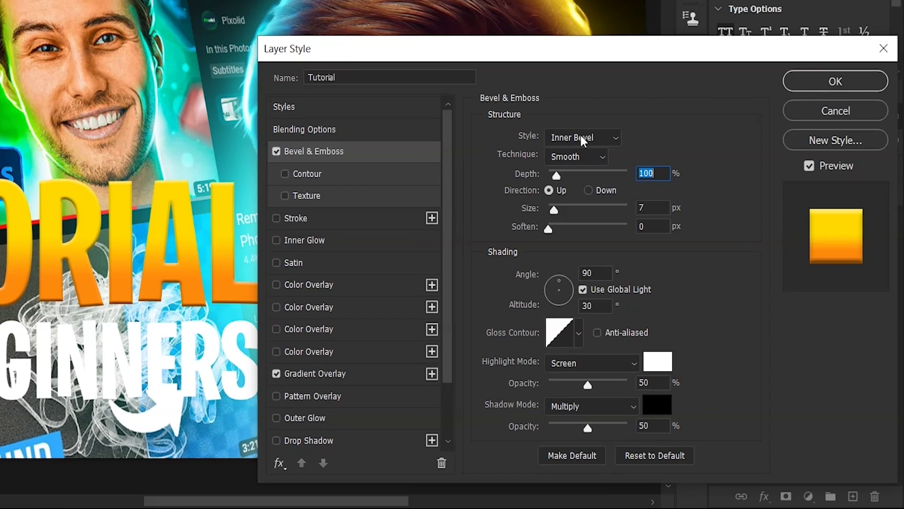
click(675, 244)
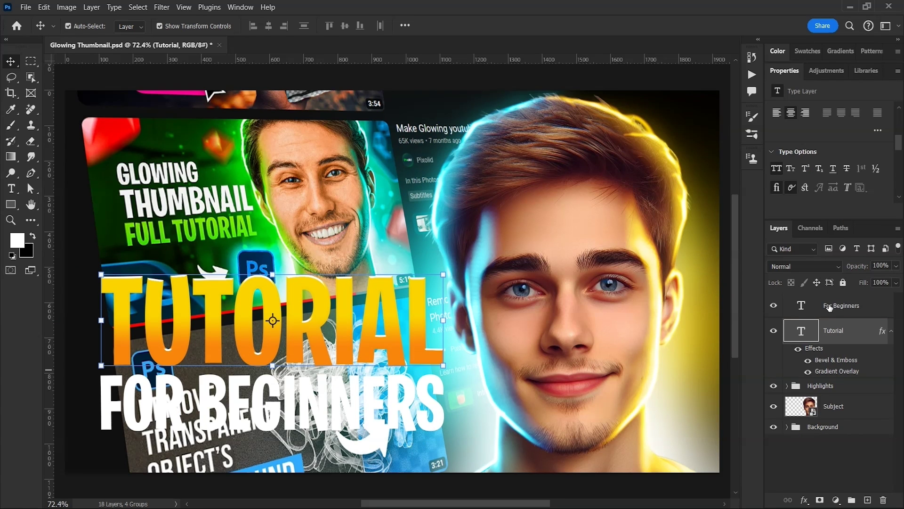
Convert both text layers into one smart object and transform it with perspective and an upward slant toward the portrait
ctrl+click(829, 307)
right_click(830, 308)
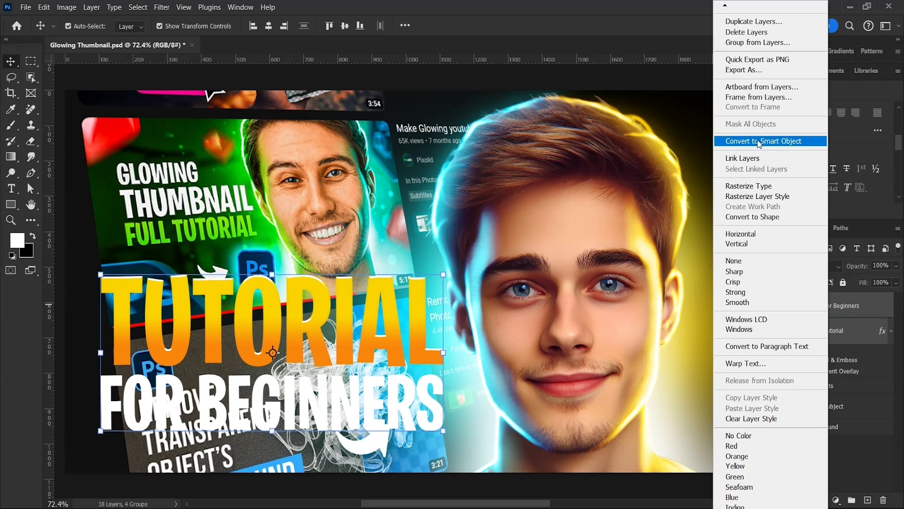
click(759, 142)
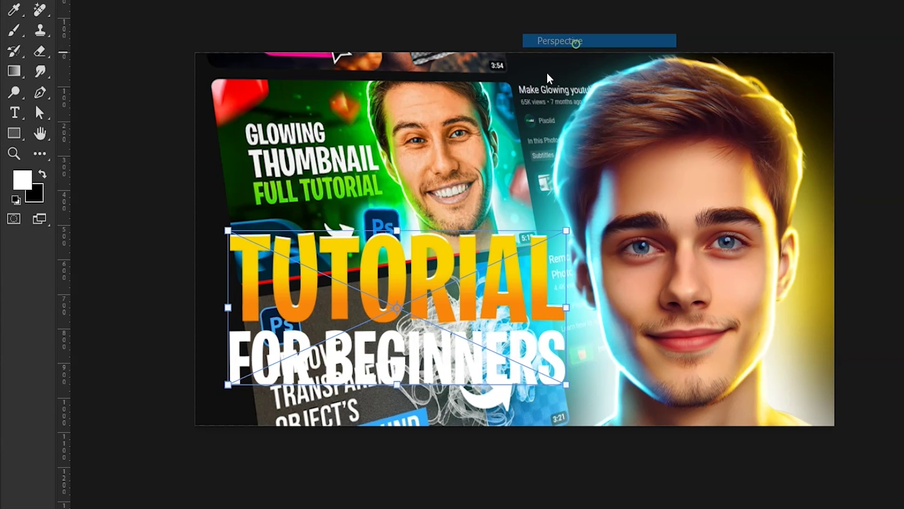
drag(226, 385, 229, 407)
drag(566, 307, 568, 273)
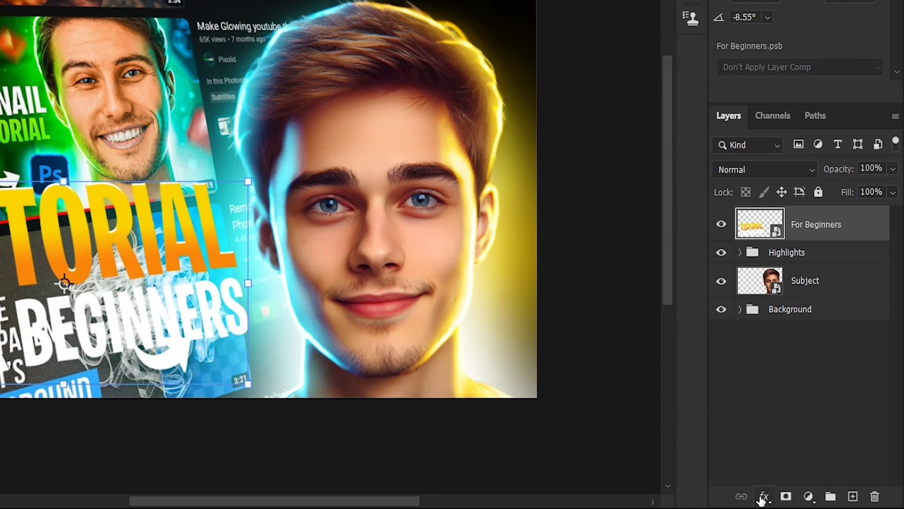
Add a black Multiply Drop Shadow at 100% opacity and 18 px size to the title, offset slightly behind the letters
click(763, 498)
click(773, 487)
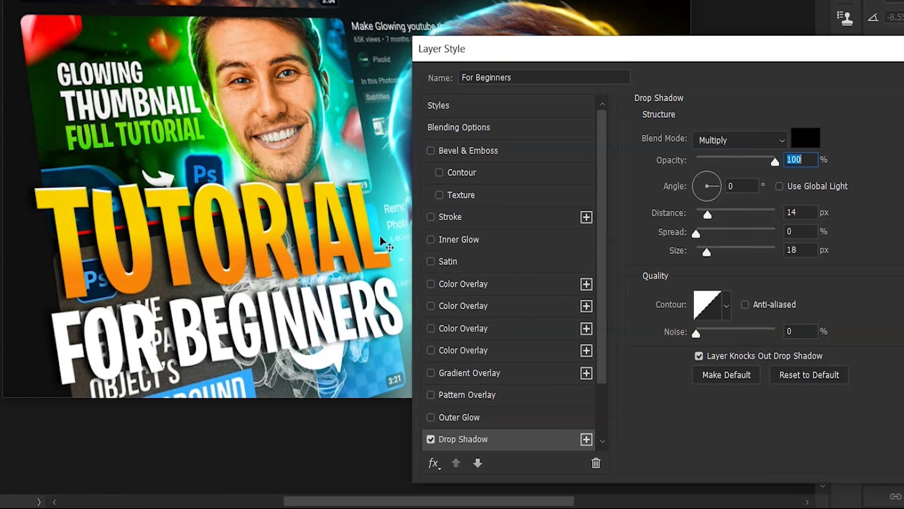
drag(207, 252, 205, 255)
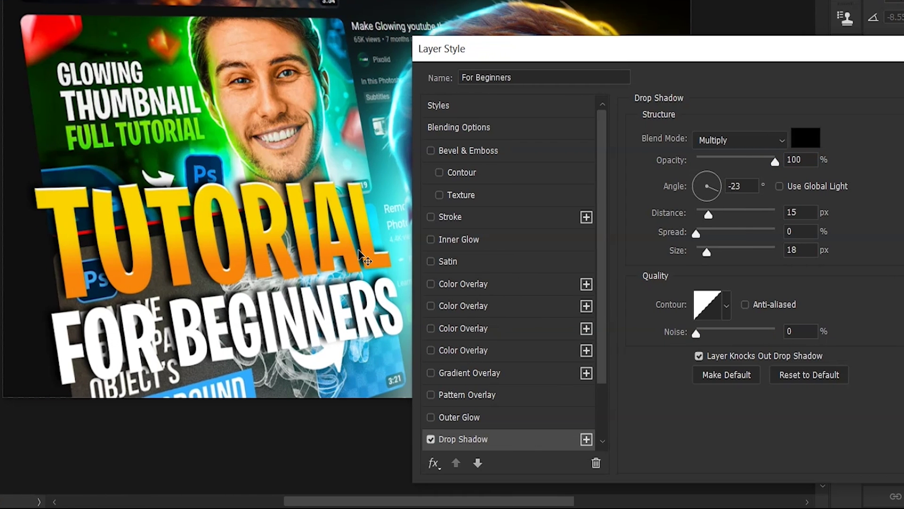
drag(358, 251, 358, 255)
click(861, 180)
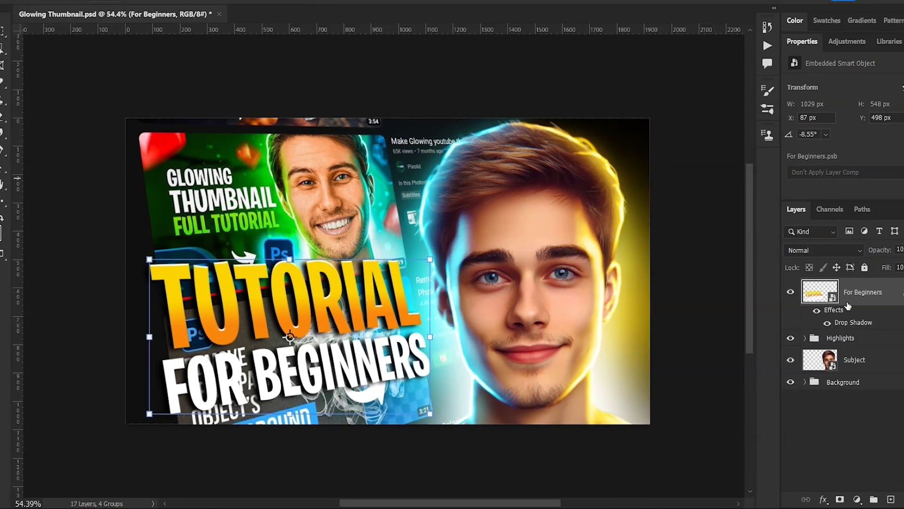
Add a black Solid Color fill layer directly beneath the title layer and invert its mask to hide the fill
click(857, 499)
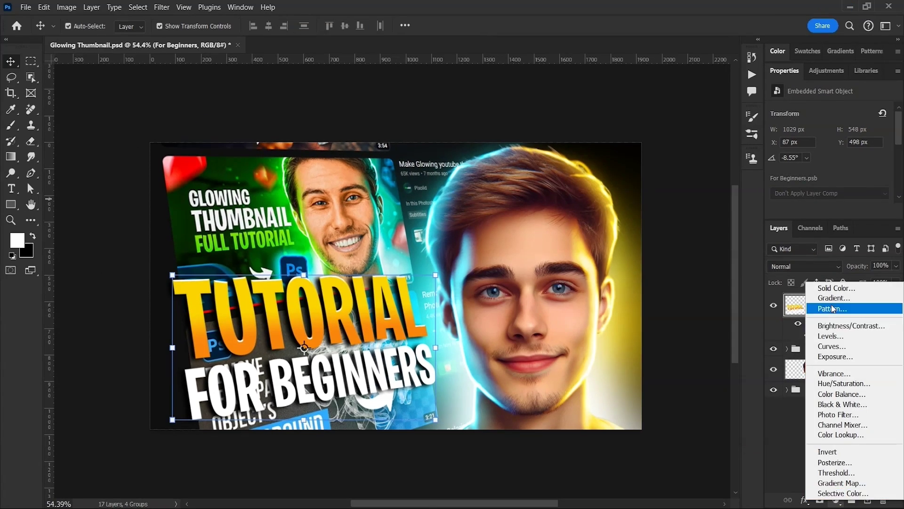
click(856, 273)
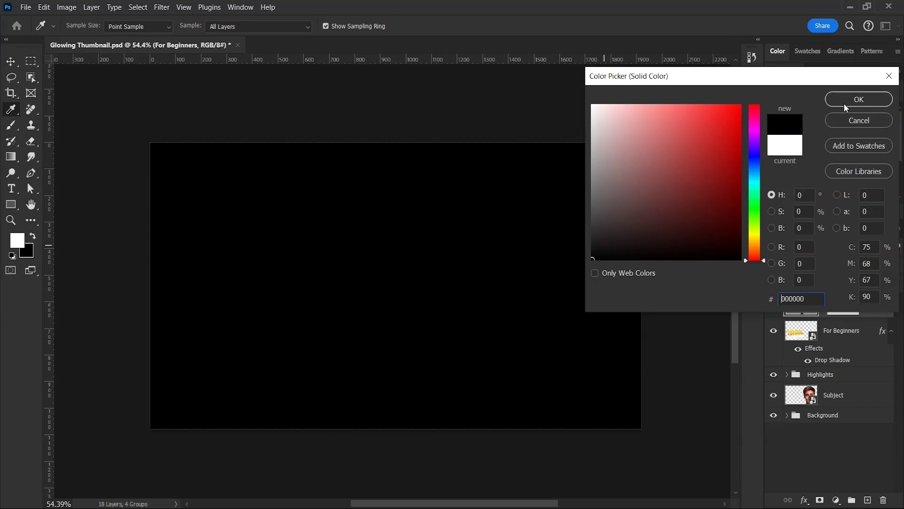
click(847, 100)
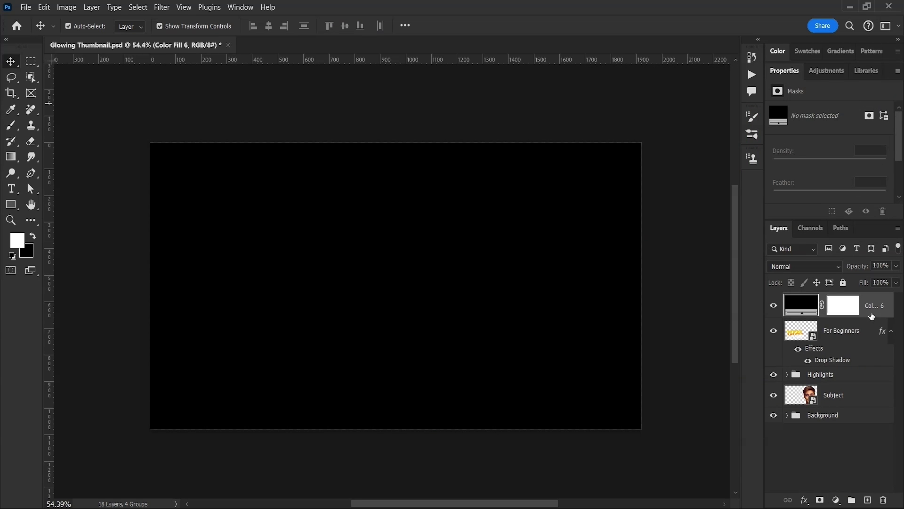
drag(872, 316, 856, 361)
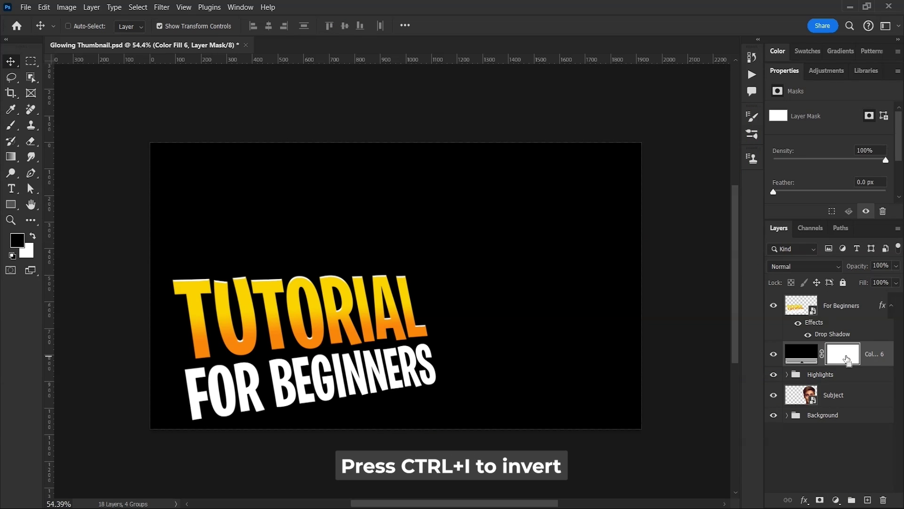
click(847, 359)
key(ctrl+i)
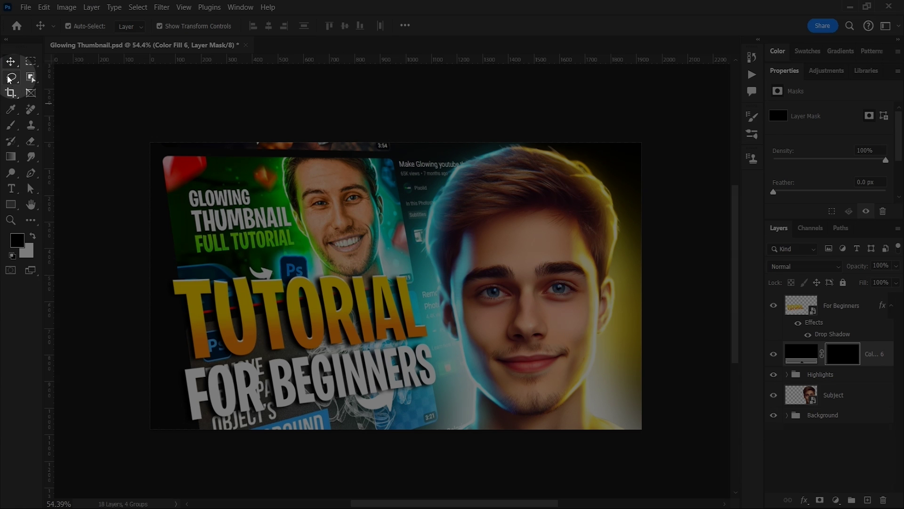
Lasso a loose area around the title and fill it with white on the black fill layer's mask
click(10, 77)
drag(172, 281, 169, 426)
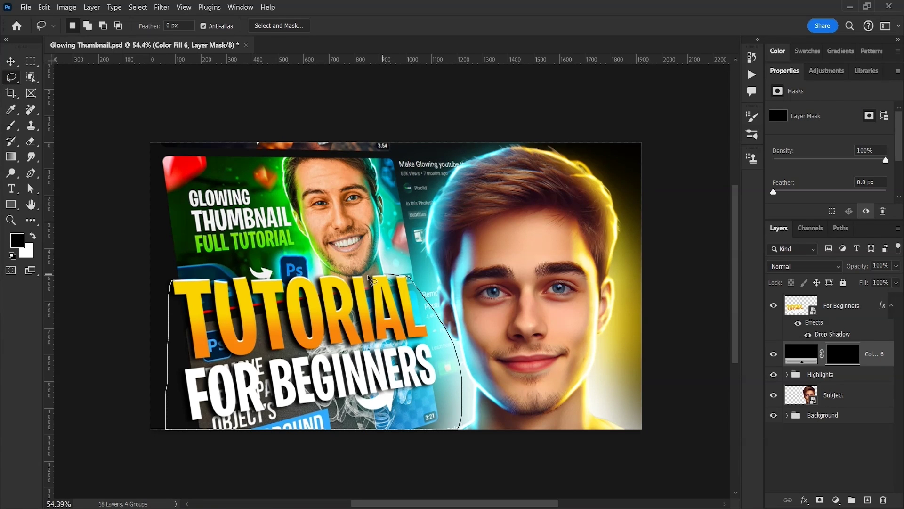
drag(347, 280, 195, 297)
key(x)
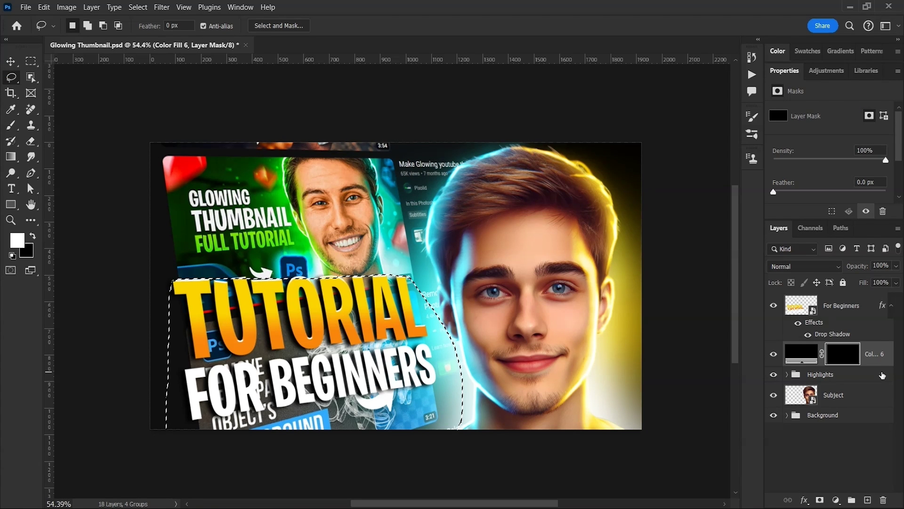
key(alt+BackSpace)
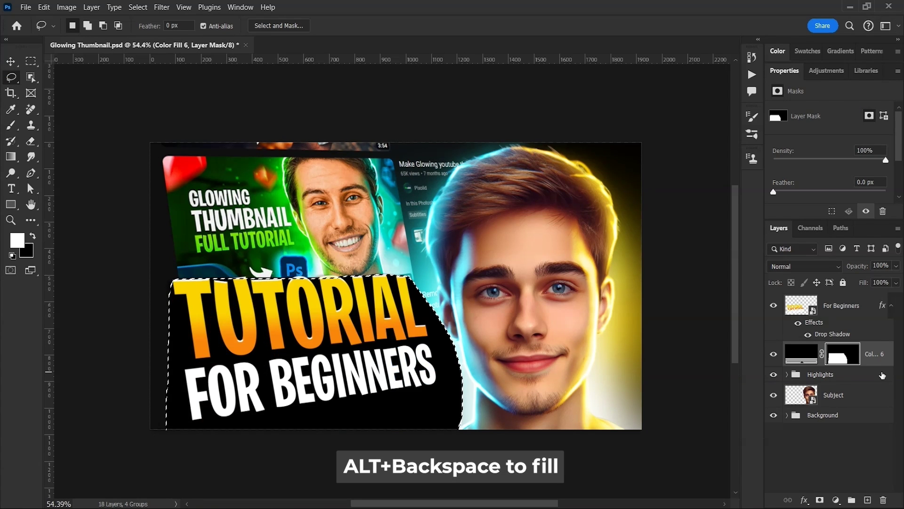
Feather the black fill's mask to 36 px, deselect, and lower the fill layer's opacity to 48%
drag(773, 192, 832, 193)
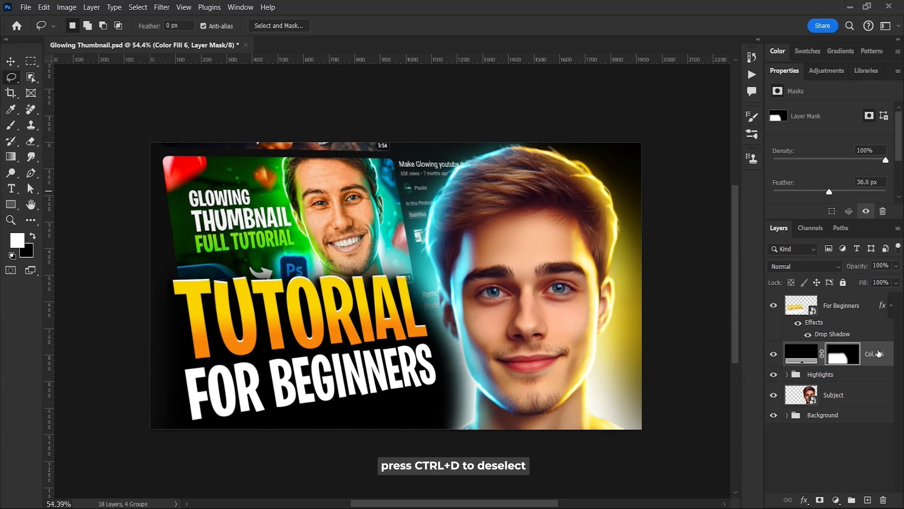
drag(862, 269, 832, 267)
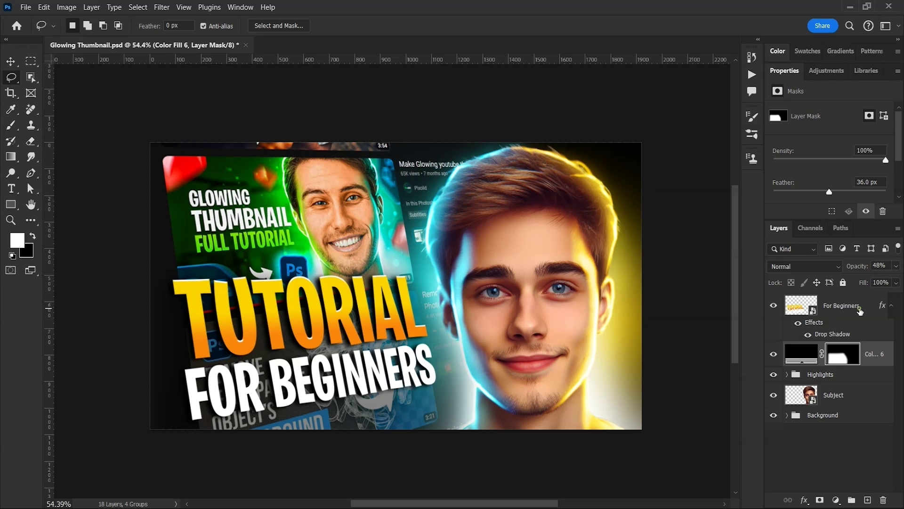
Move the title and its black fill layer beneath the Subject layer, just above the Background group
click(855, 308)
drag(855, 309, 843, 398)
Paint on the black fill's mask with a soft 566 px black brush to clear the darkening beside the portrait's cyan edge
click(840, 401)
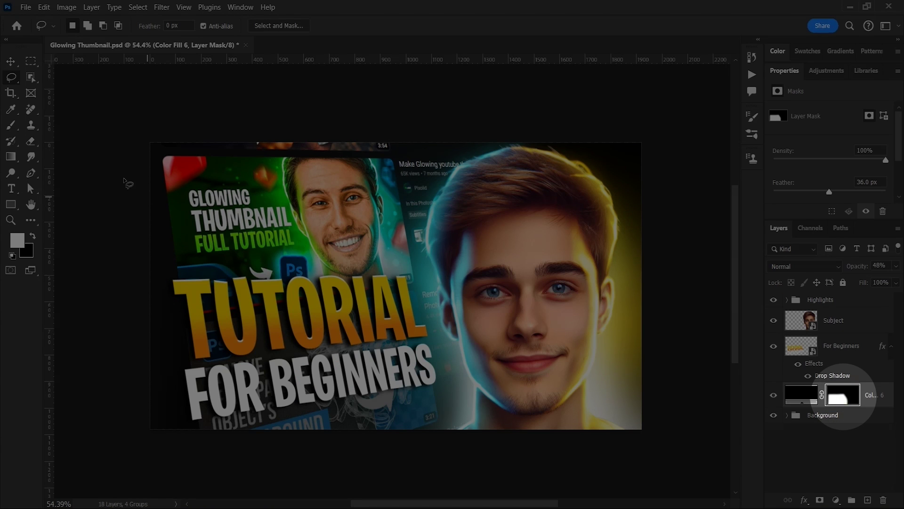
click(11, 125)
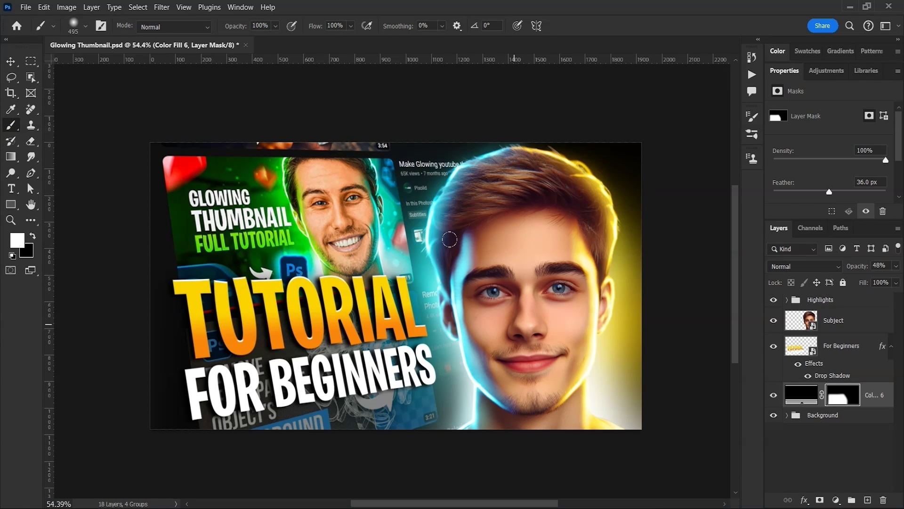
alt+right_click(528, 325)
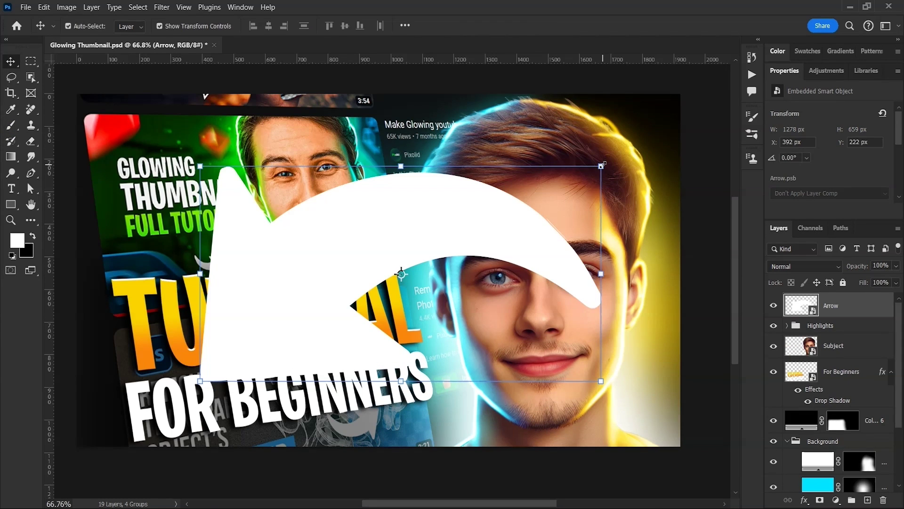
Scale the white arrow to about 223 × 115 px and place it above the title's end, pointing at the smaller portrait
drag(605, 163, 442, 243)
drag(429, 293, 406, 245)
drag(422, 203, 400, 235)
key(Return)
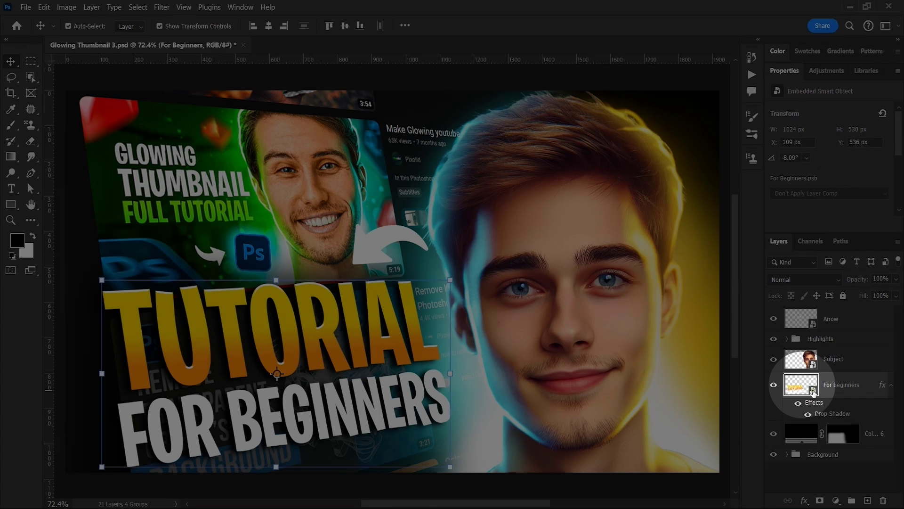
Open the title's smart object and change the "Tutorial" text to "Anything"
double_click(813, 391)
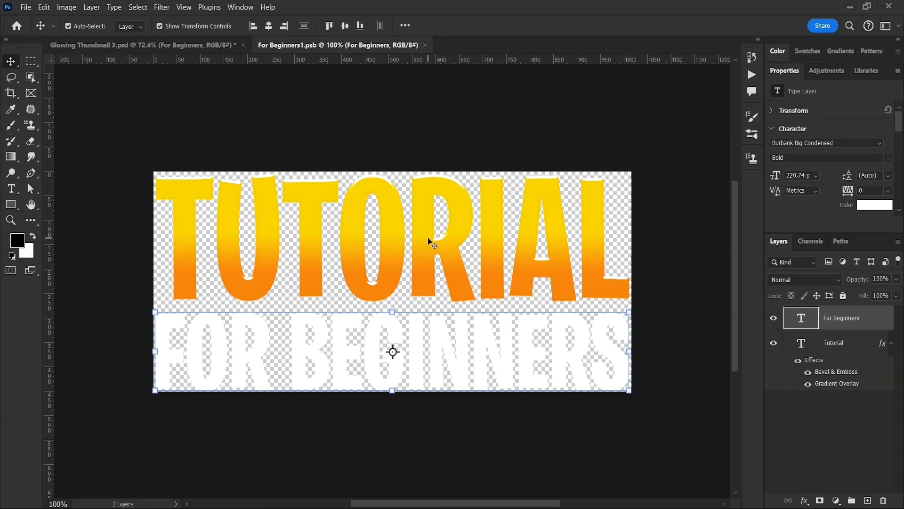
click(430, 230)
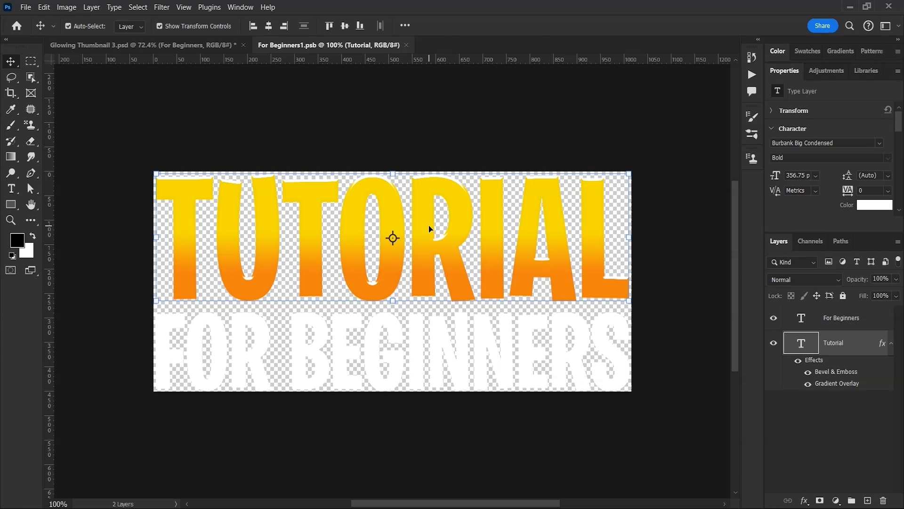
double_click(428, 226)
text(ANY)
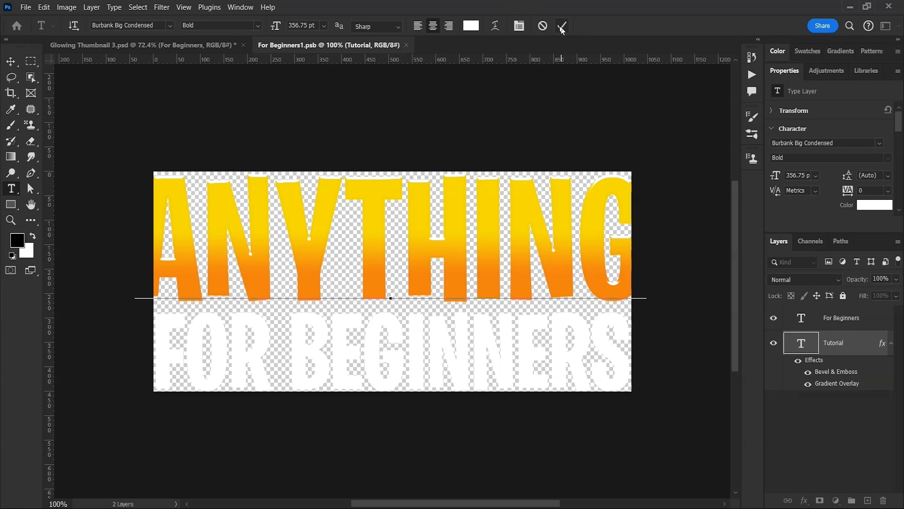
text(thing)
key(ctrl+Return)
Shrink the "Anything" text to fit the canvas width, save the smart object and return to the thumbnail document
drag(642, 238, 628, 238)
key(Return)
key(ctrl+s)
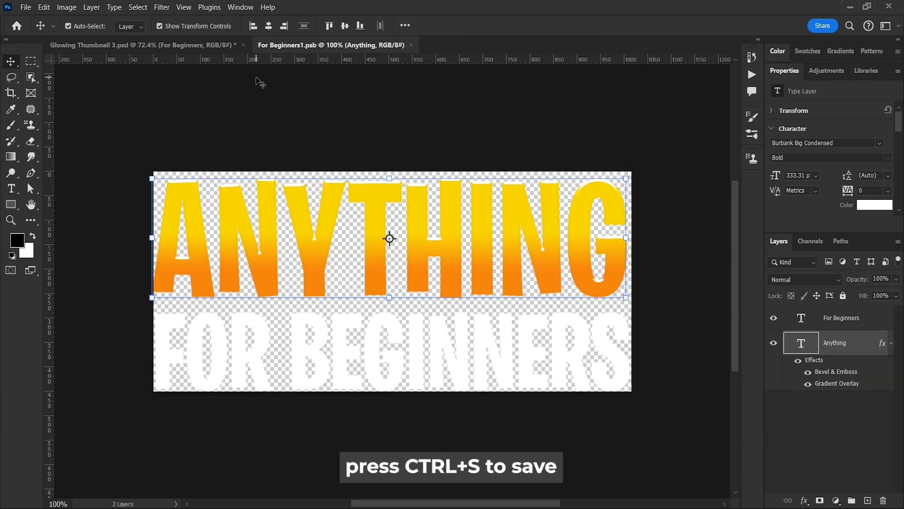
click(215, 50)
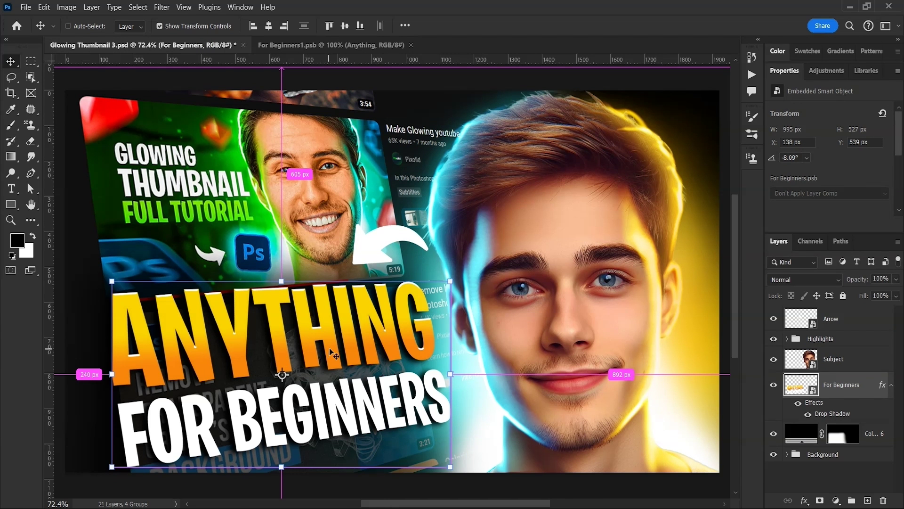
Undo the title change in the thumbnail and undo the text edits inside the title's smart object
key(ctrl+z)
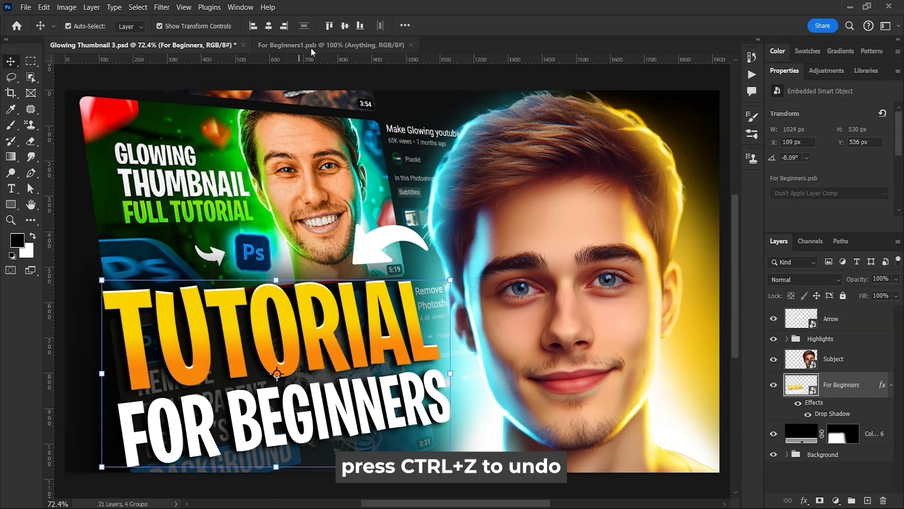
click(311, 45)
key(ctrl+z)
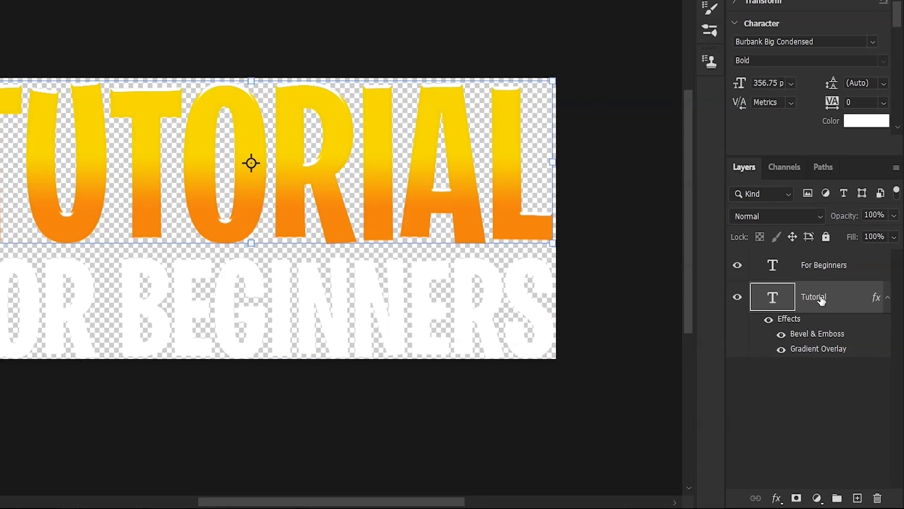
Copy the Tutorial text's layer style onto the thumbnail's Arrow layer, and duplicate the title's Drop Shadow effect to it
right_click(842, 344)
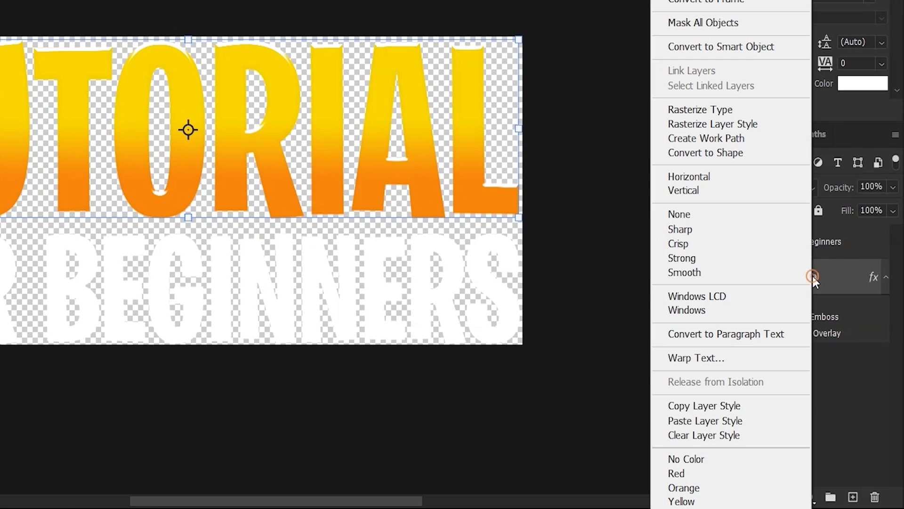
click(709, 406)
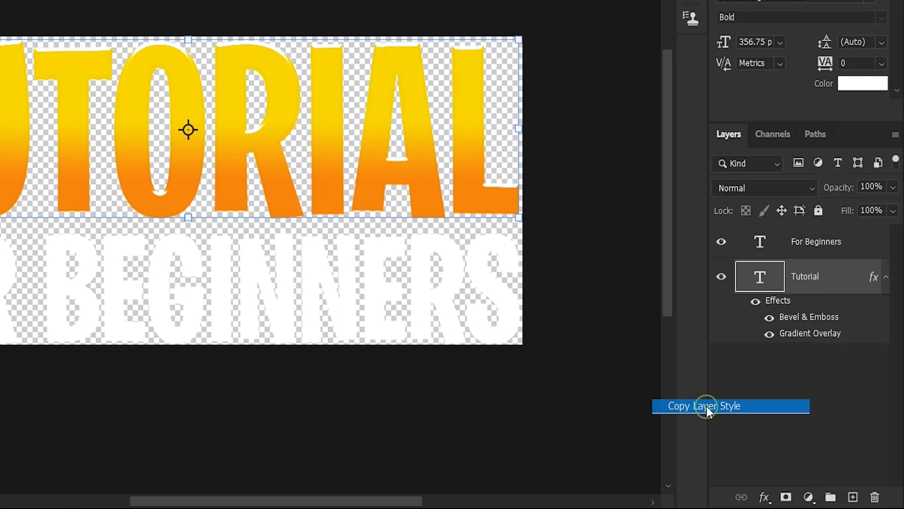
click(86, 47)
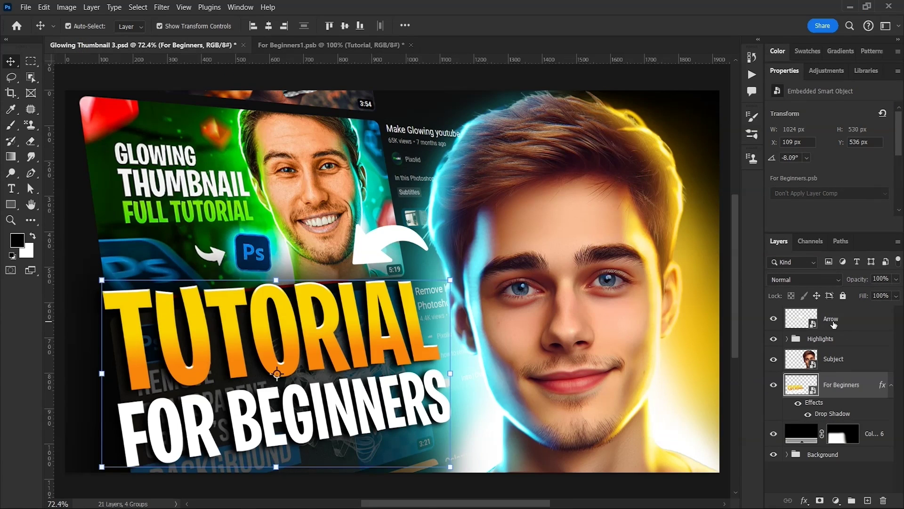
click(833, 324)
right_click(833, 323)
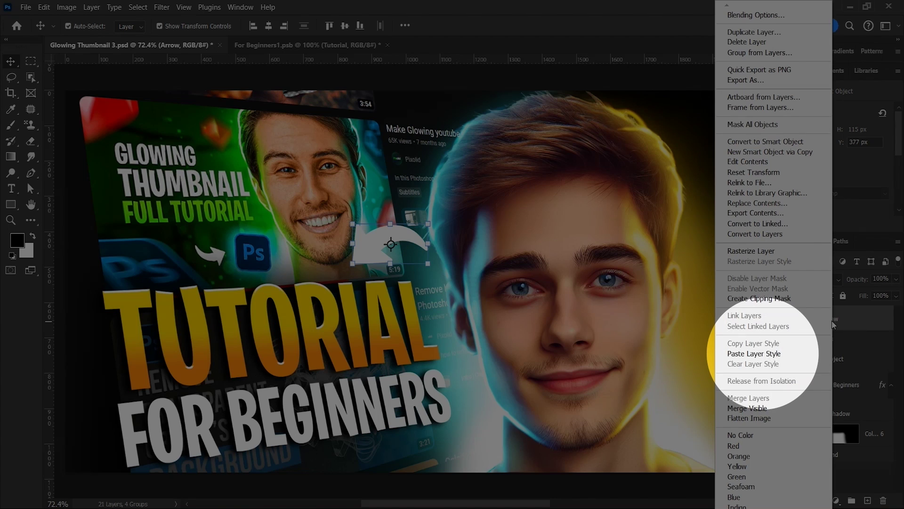
click(759, 351)
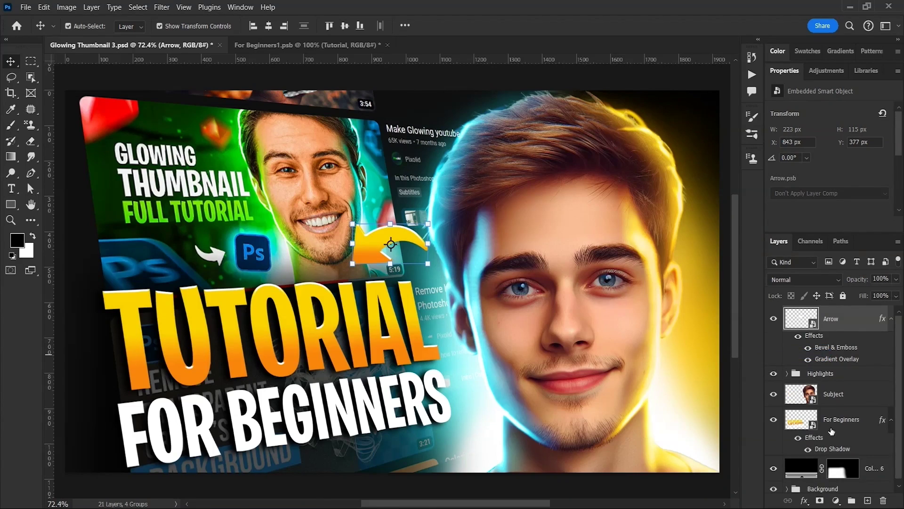
click(831, 447)
drag(801, 427, 786, 271)
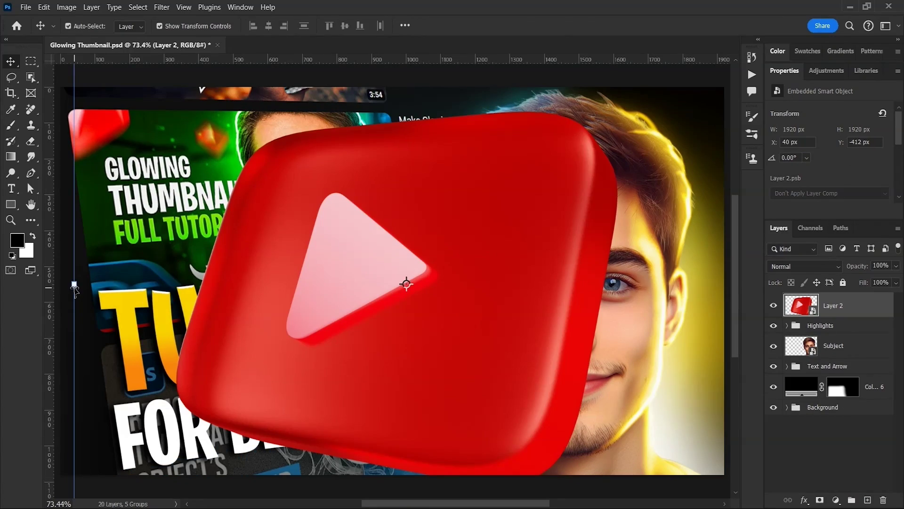
Scale the red play-button icon to 29.06%, rotate it to about -42.86° and place it across the canvas's top edge beside the hair
drag(74, 285, 309, 283)
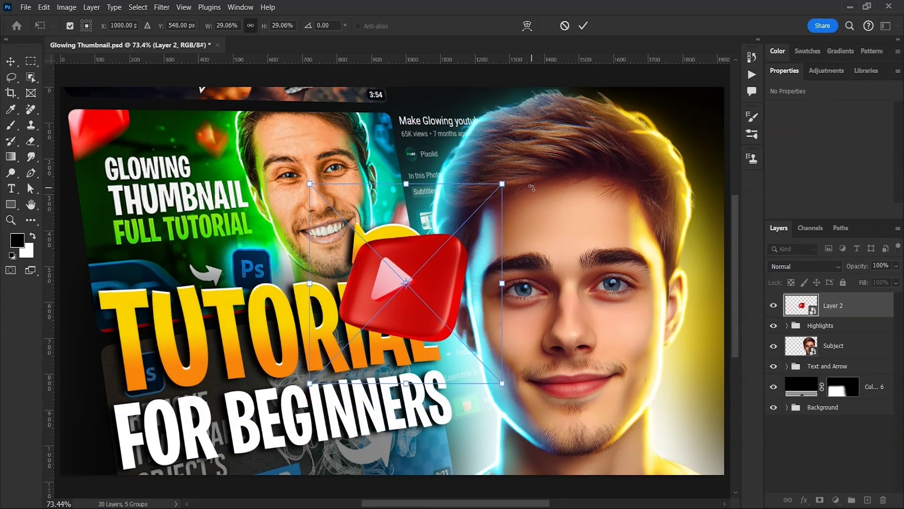
drag(531, 187, 463, 107)
drag(434, 344, 492, 147)
click(583, 24)
Apply a Motion Blur to the red play-button icon with a -90° angle and a distance of 92 pixels
click(161, 7)
mouse_move(204, 142)
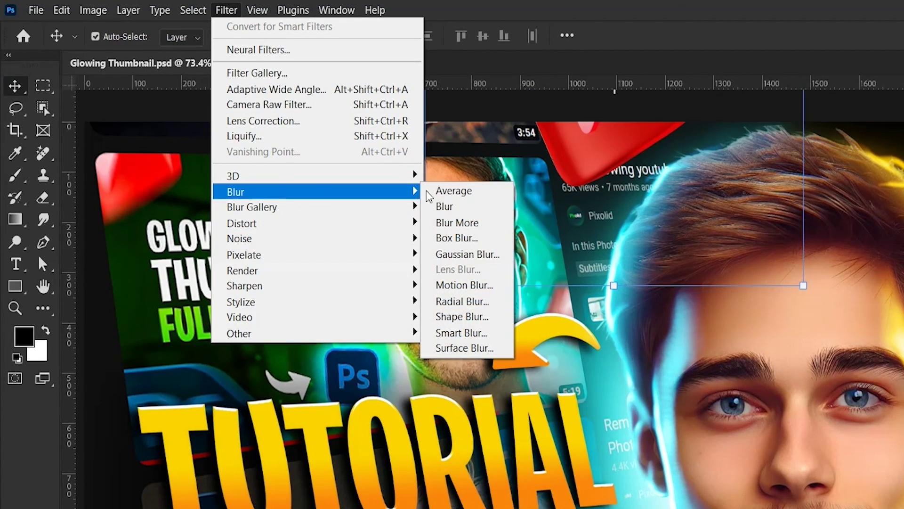
click(465, 285)
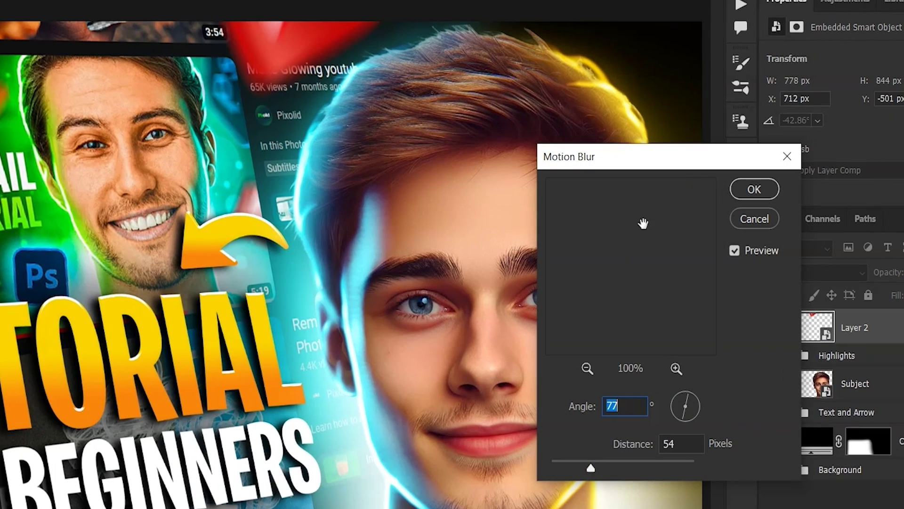
click(683, 419)
drag(589, 468, 601, 467)
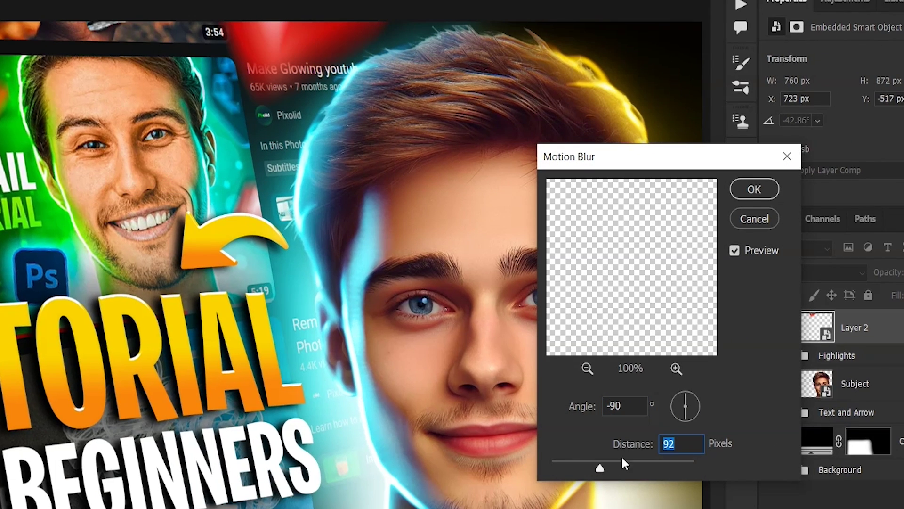
click(753, 190)
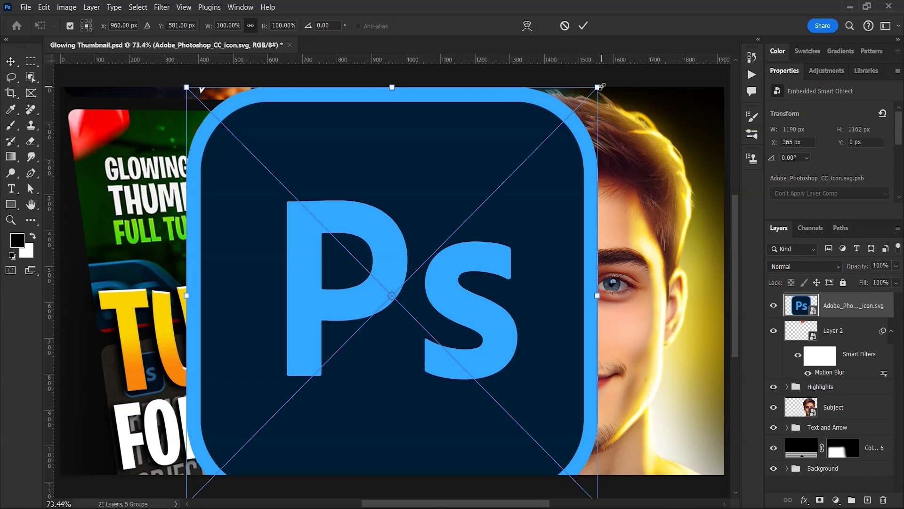
Scale the Photoshop icon to about 36.06% and tilt it with a Perspective transform
drag(602, 87, 471, 220)
right_click(431, 279)
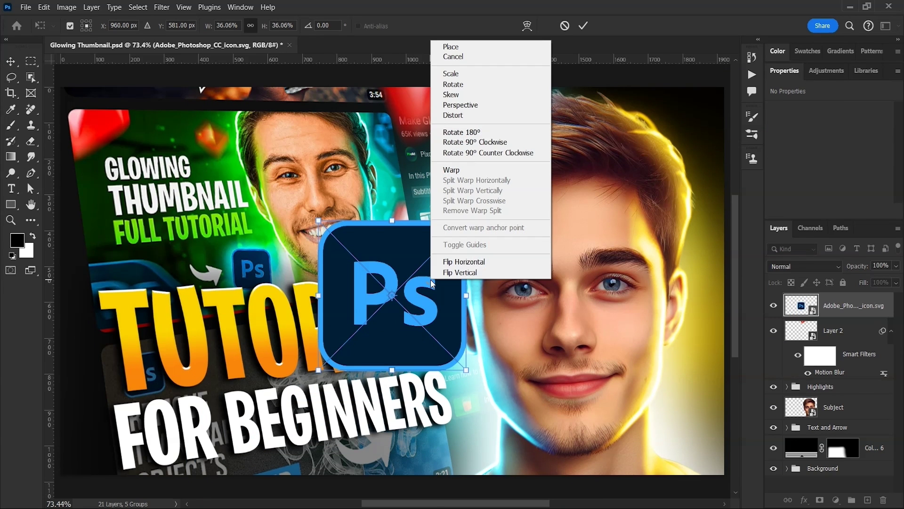
click(470, 106)
drag(319, 370, 319, 389)
drag(466, 296, 466, 280)
drag(392, 371, 430, 362)
drag(391, 203, 375, 203)
drag(477, 274, 477, 270)
Move the Photoshop icon partly off the canvas's lower-left corner and rotate it to about -27.52°
right_click(407, 272)
click(445, 98)
drag(404, 292, 110, 452)
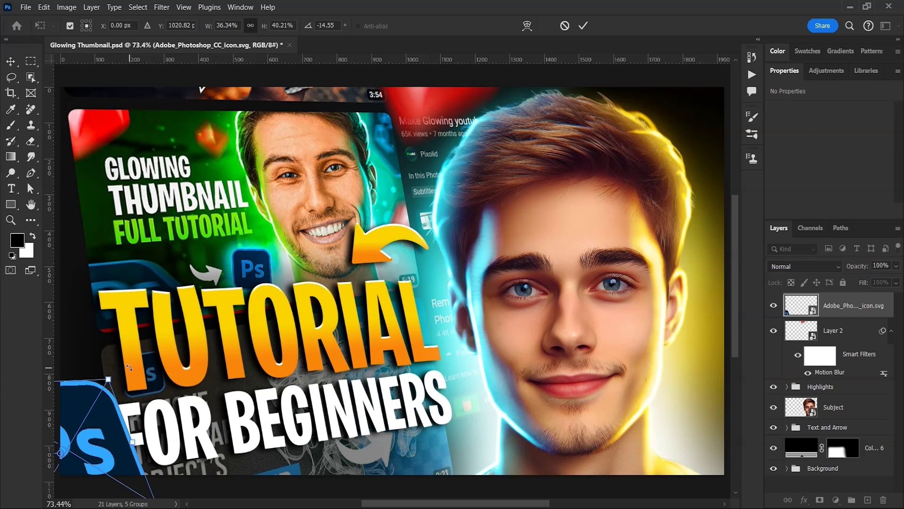
key(Return)
scroll(417, 320, down, 2)
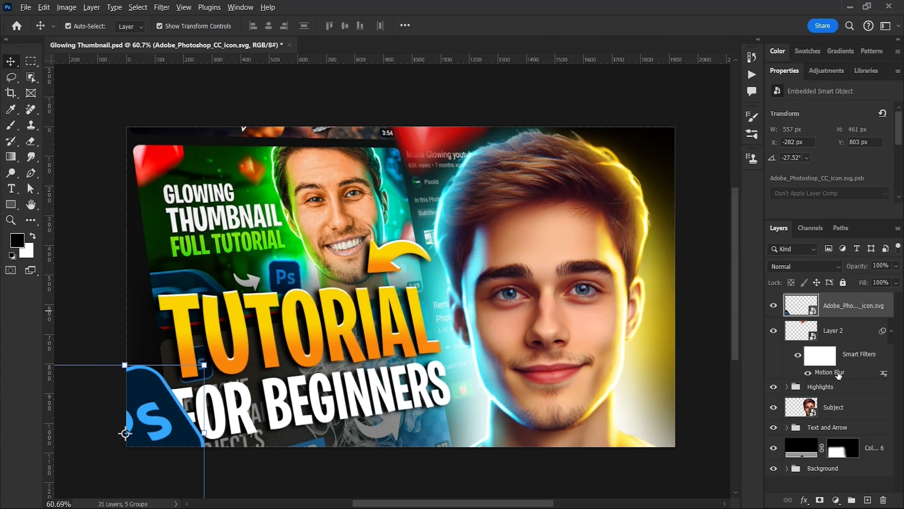
Copy the play-button icon's Motion Blur smart filter onto the Photoshop icon layer and adjust the copy's blur angle
drag(839, 375, 838, 313)
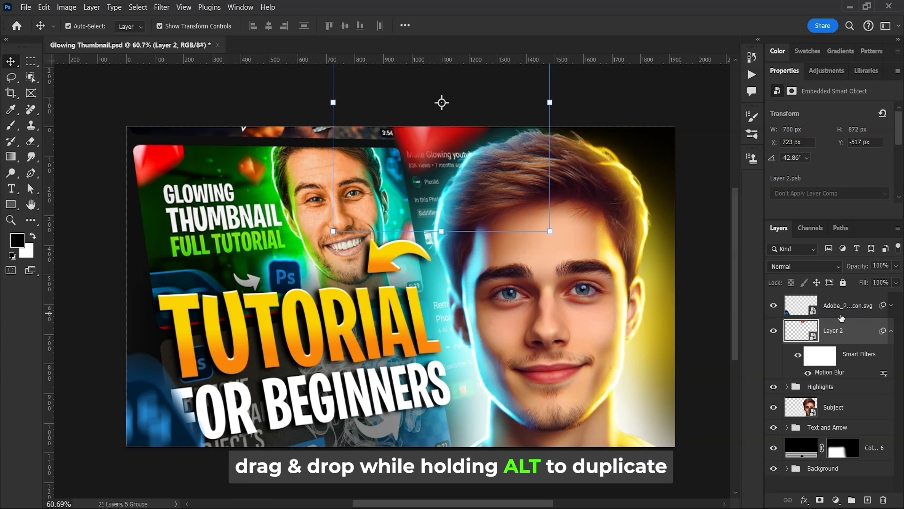
click(891, 306)
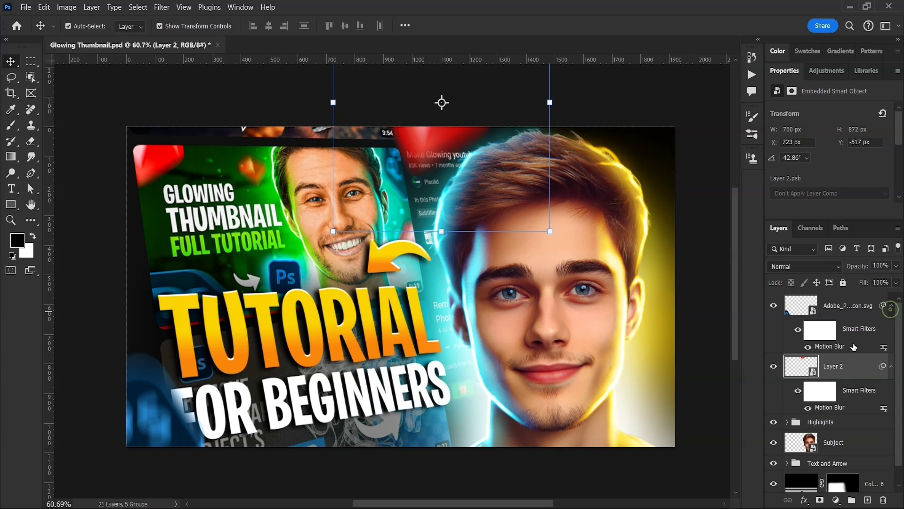
double_click(841, 348)
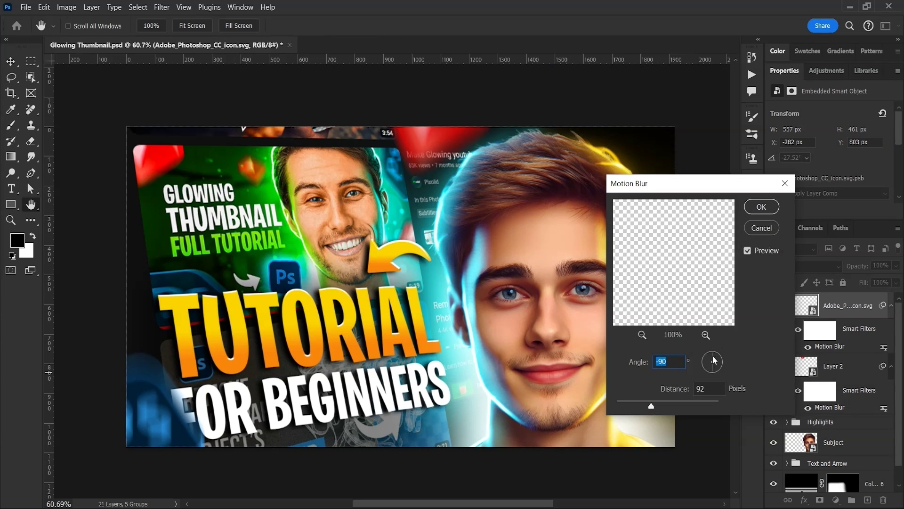
drag(714, 359, 716, 356)
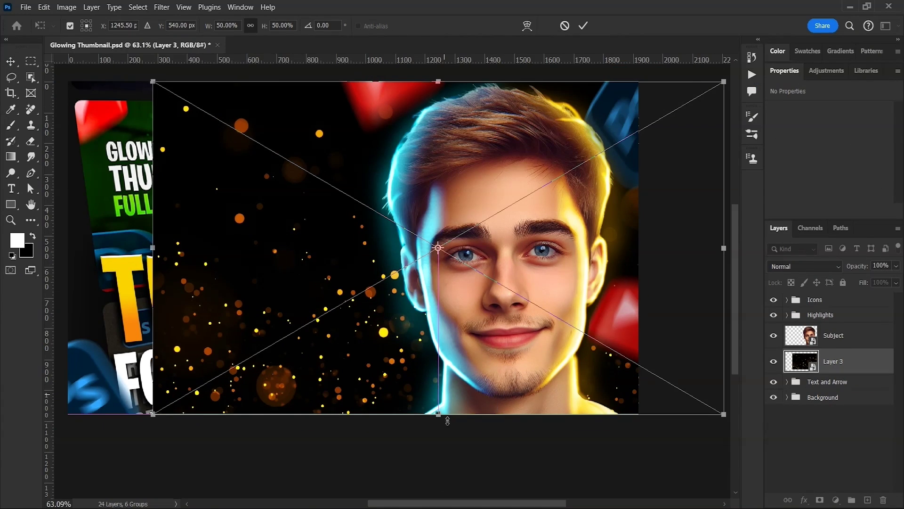
Enlarge the orange particles image, rotate it to about 41.85° and position it behind the portrait
drag(459, 360, 510, 321)
scroll(461, 331, down, 3)
drag(651, 150, 713, 338)
drag(485, 312, 546, 320)
click(582, 26)
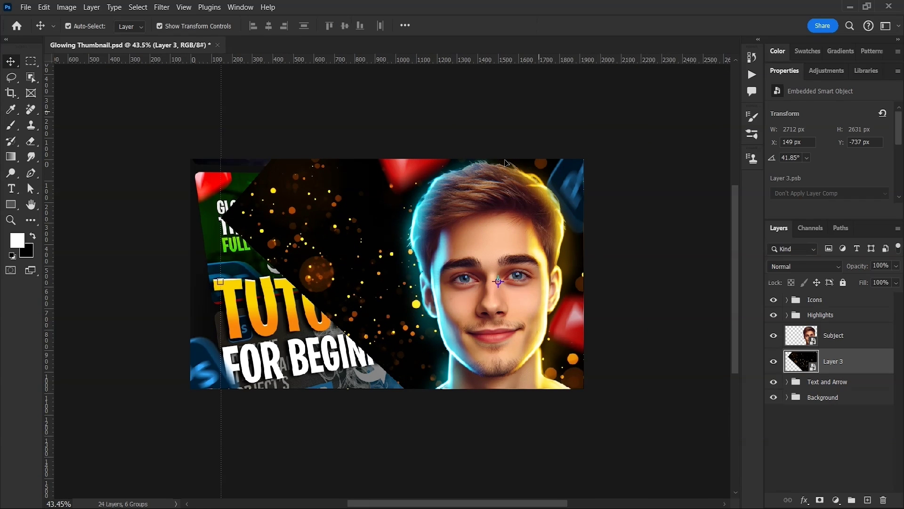
Apply a slight Gaussian Blur to the particles layer, keeping the individual particles distinct
scroll(421, 275, up, 3)
click(152, 9)
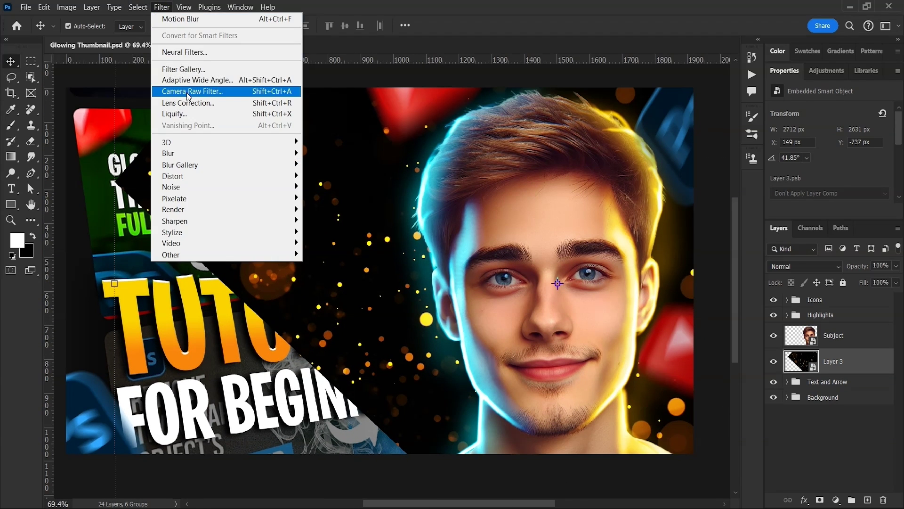
mouse_move(196, 155)
click(323, 199)
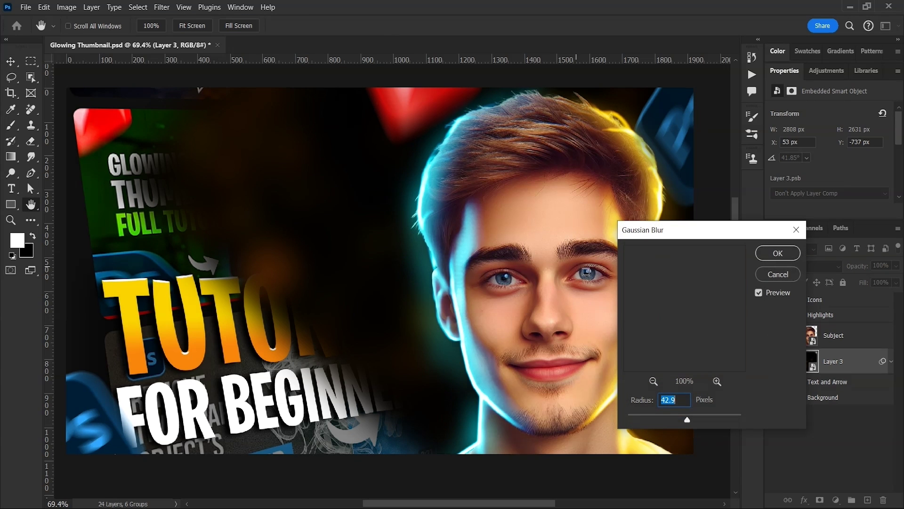
drag(646, 417, 649, 417)
click(764, 257)
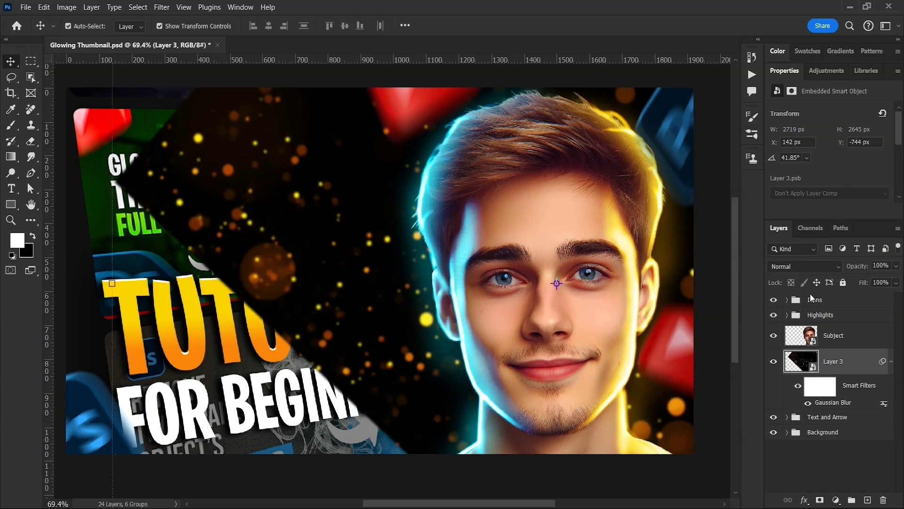
Colorize the particles layer cyan-blue with Hue/Saturation and raise its saturation
key(ctrl+u)
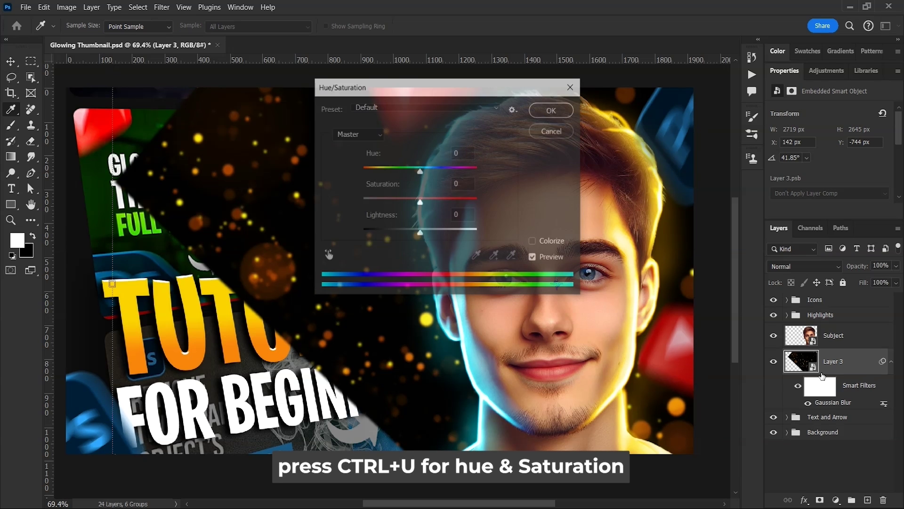
drag(426, 90, 745, 103)
click(854, 257)
drag(682, 185, 745, 187)
drag(769, 224, 793, 221)
key(Return)
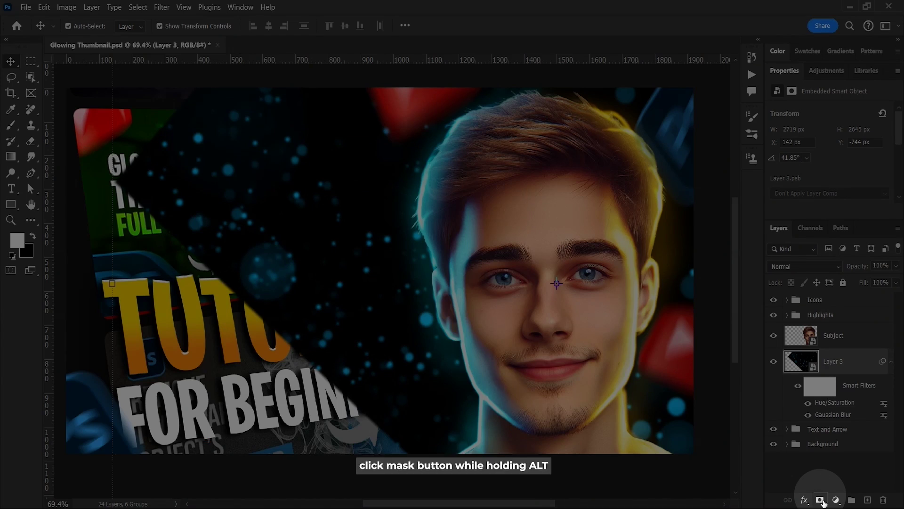
Mask the particles layer so it shows only between the title and the portrait, and set its blend mode to Screen
alt+click(820, 502)
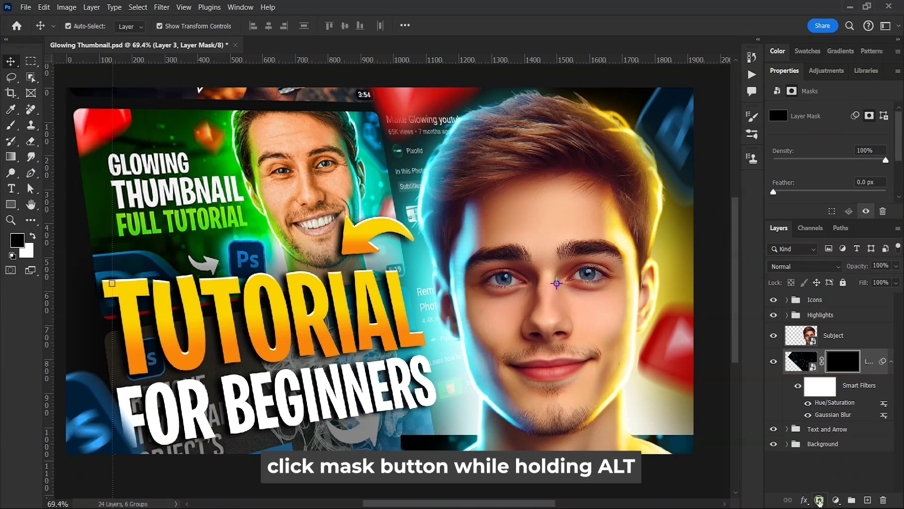
key(b)
click(801, 267)
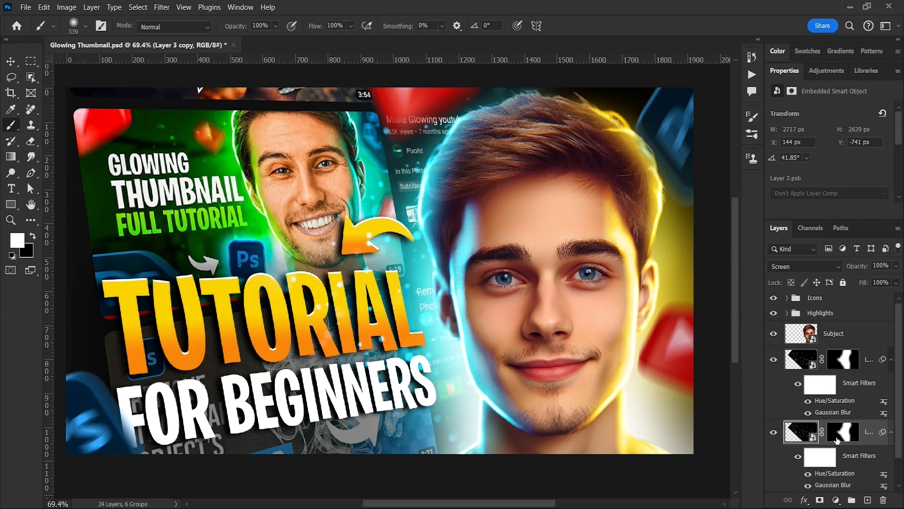
Delete the Hue/Saturation smart filter from the duplicated particles layer
scroll(846, 485, down, 2)
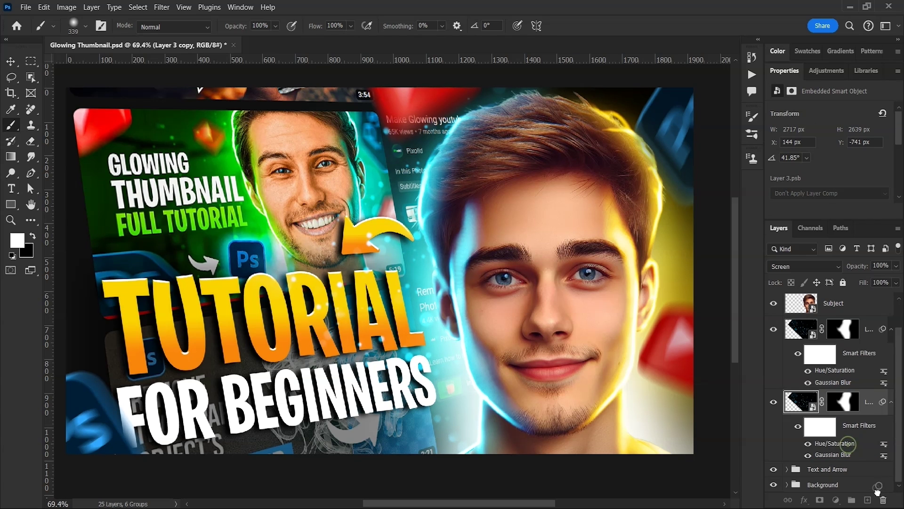
drag(880, 499, 880, 499)
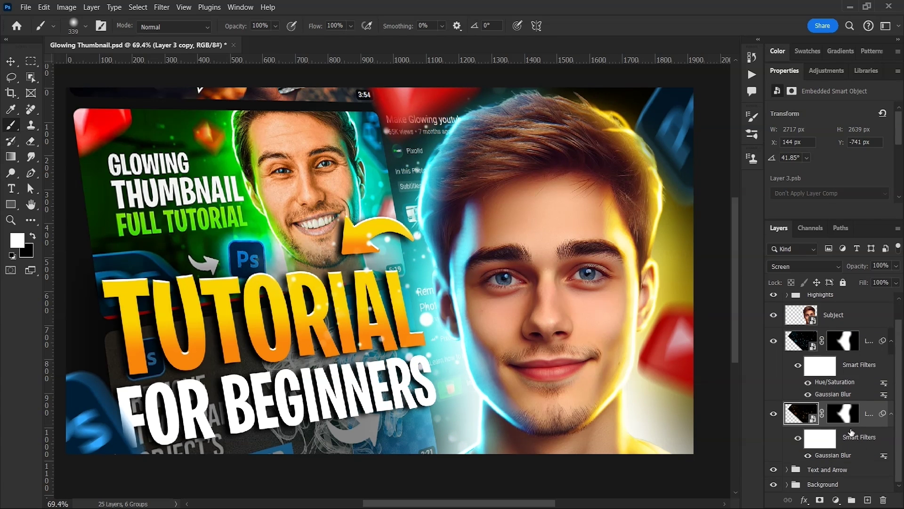
Make the duplicated particles layer's mask active for editing
click(845, 414)
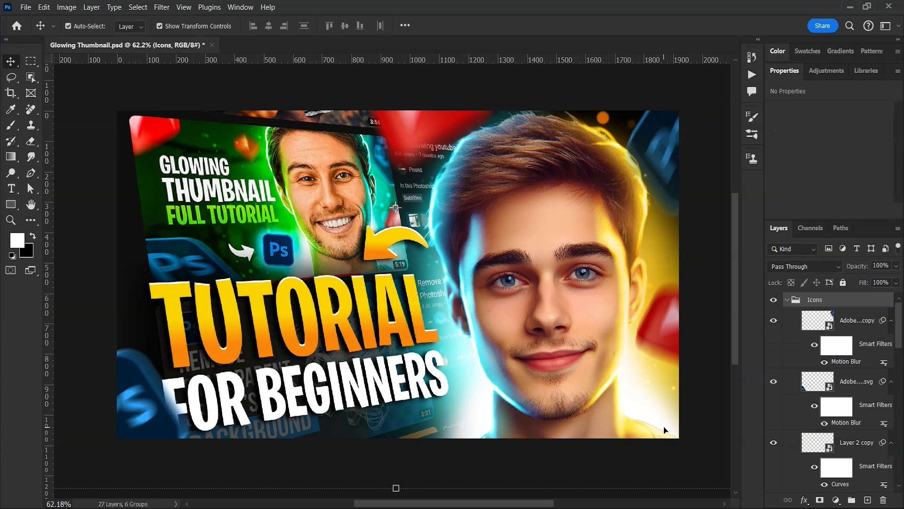
Stamp all visible layers into a new layer above the Icons group and open it in the Camera Raw Filter
key(ctrl+alt+shift+e)
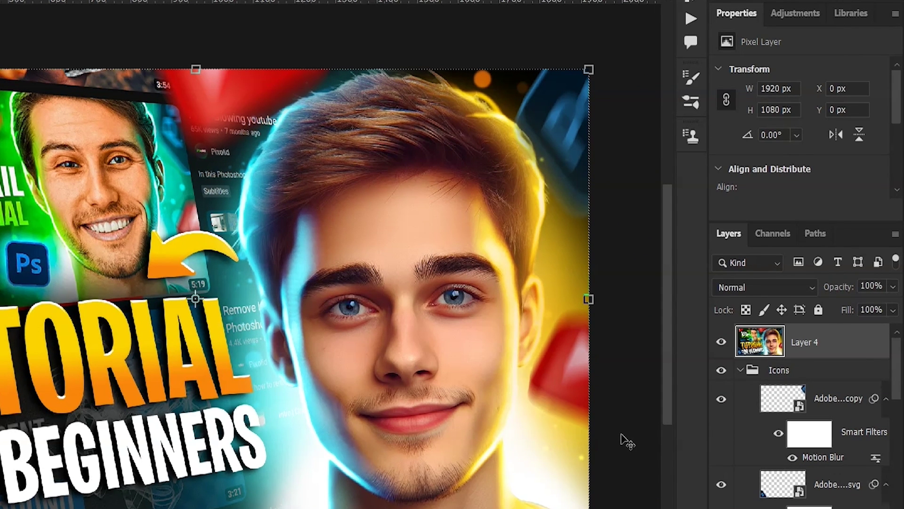
right_click(829, 348)
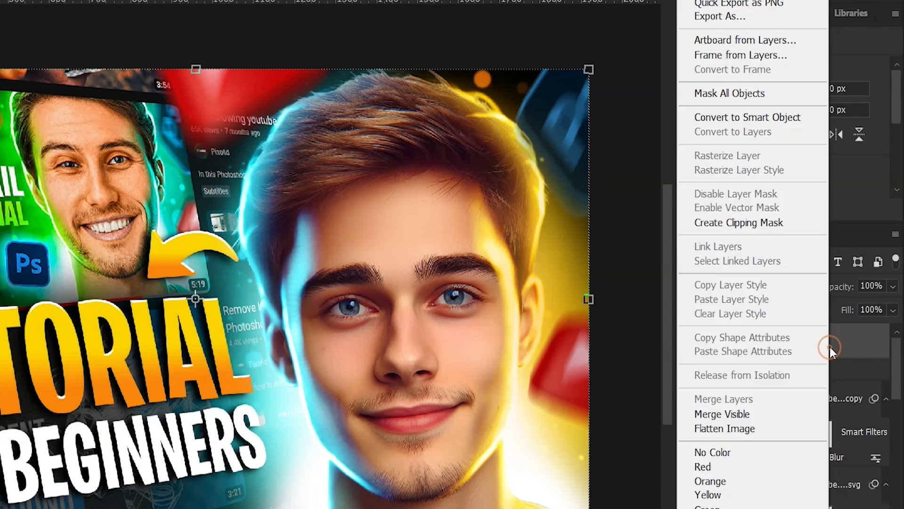
key(Escape)
click(226, 10)
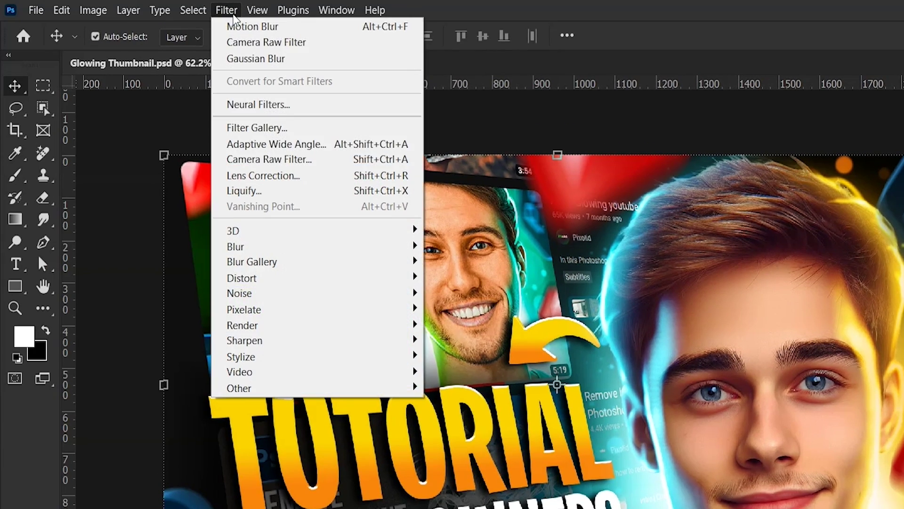
click(269, 160)
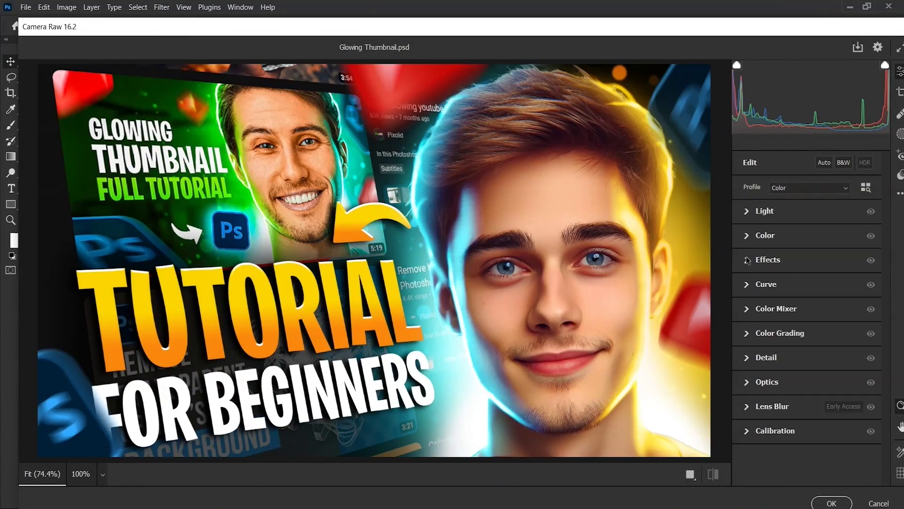
Raise the merged image's texture and clarity, and set its vibrance to +44
click(748, 259)
drag(754, 215, 769, 234)
click(749, 176)
drag(752, 309, 779, 319)
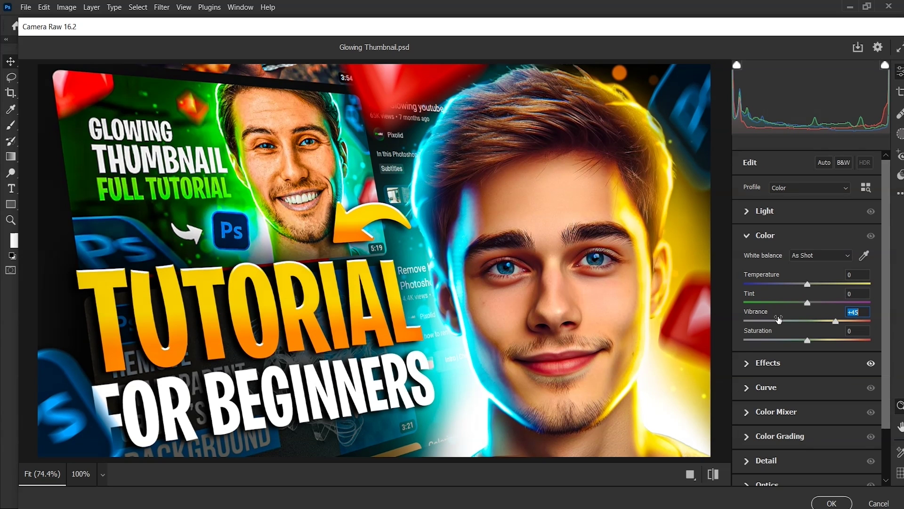
Set the merged image's whites to -30 and blacks to +21 in the light adjustments
click(748, 213)
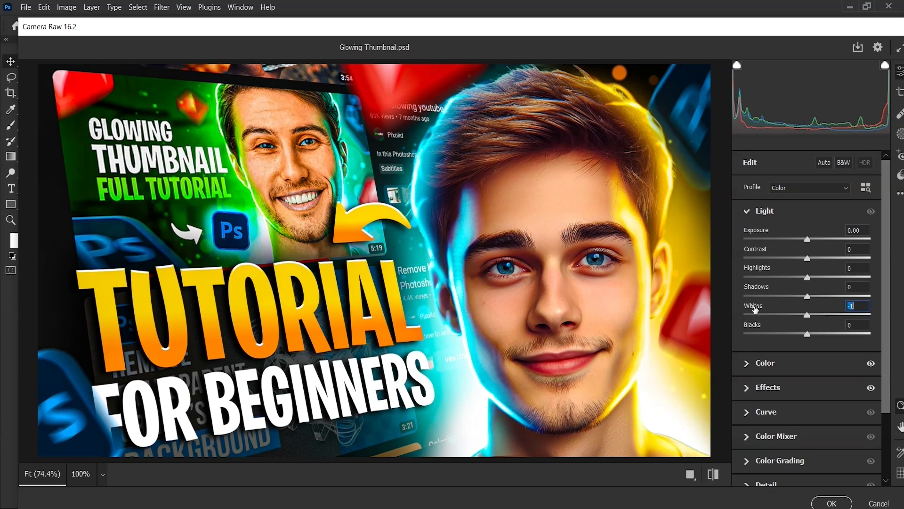
drag(752, 308, 768, 325)
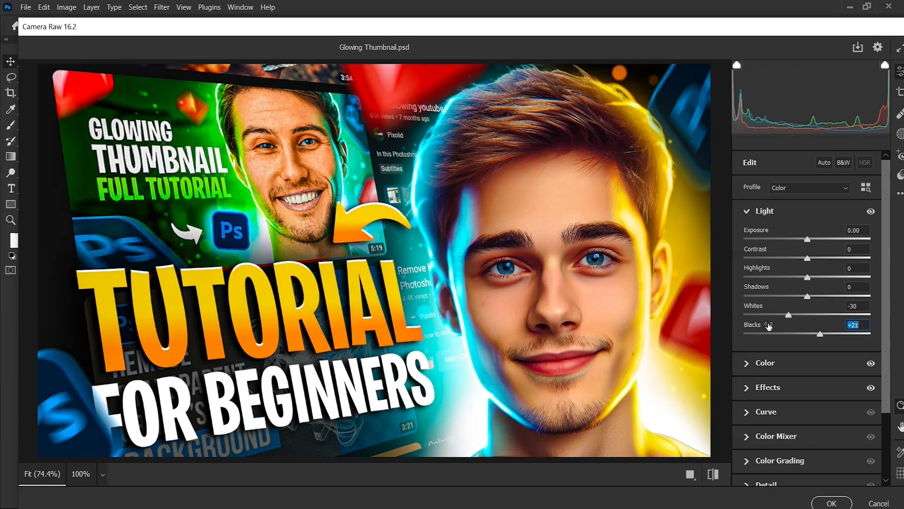